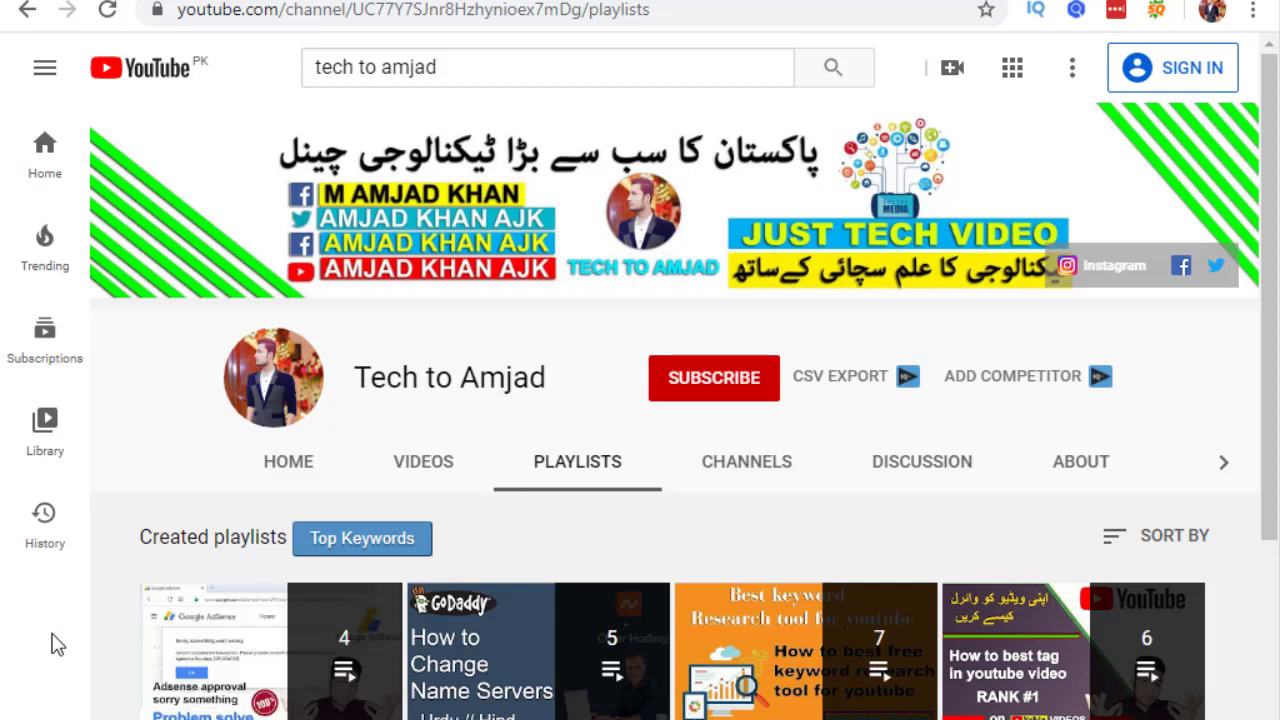
pyautogui.moveTo(280, 625)
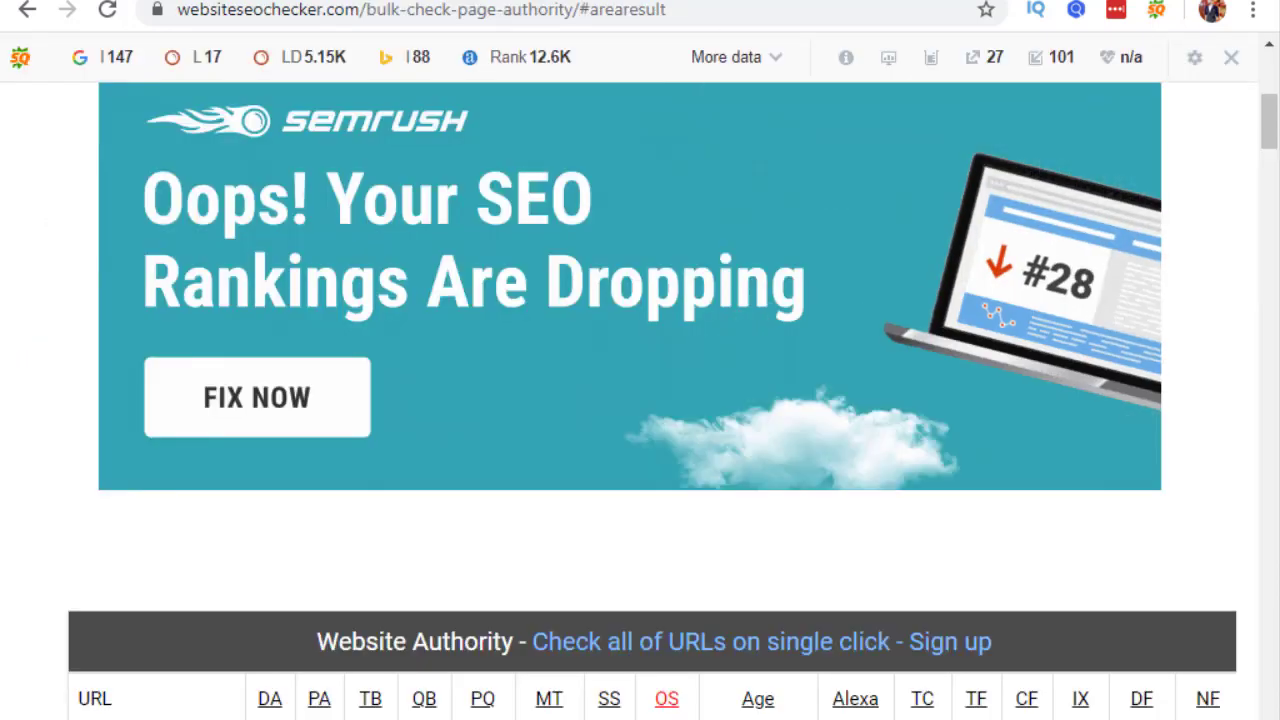
pyautogui.scroll(-3, 386, 651)
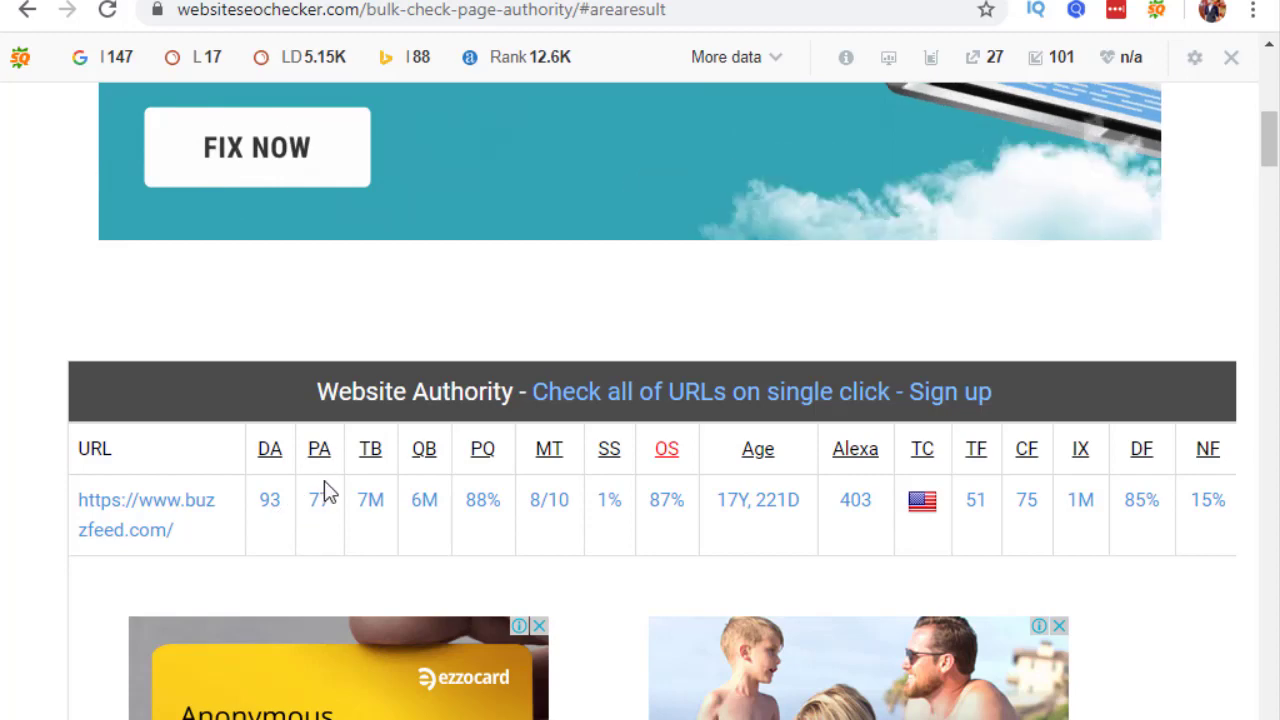
pyautogui.scroll(5, 323, 520)
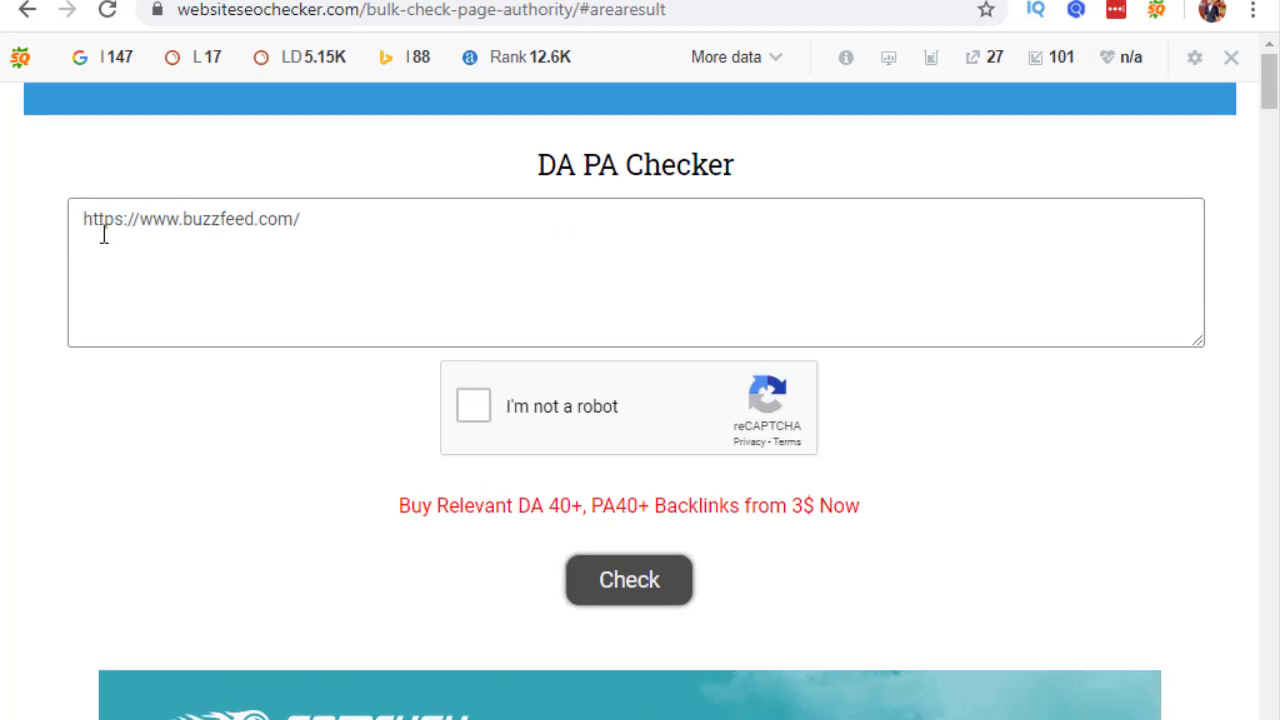
pyautogui.click(323, 217)
pyautogui.click(472, 405)
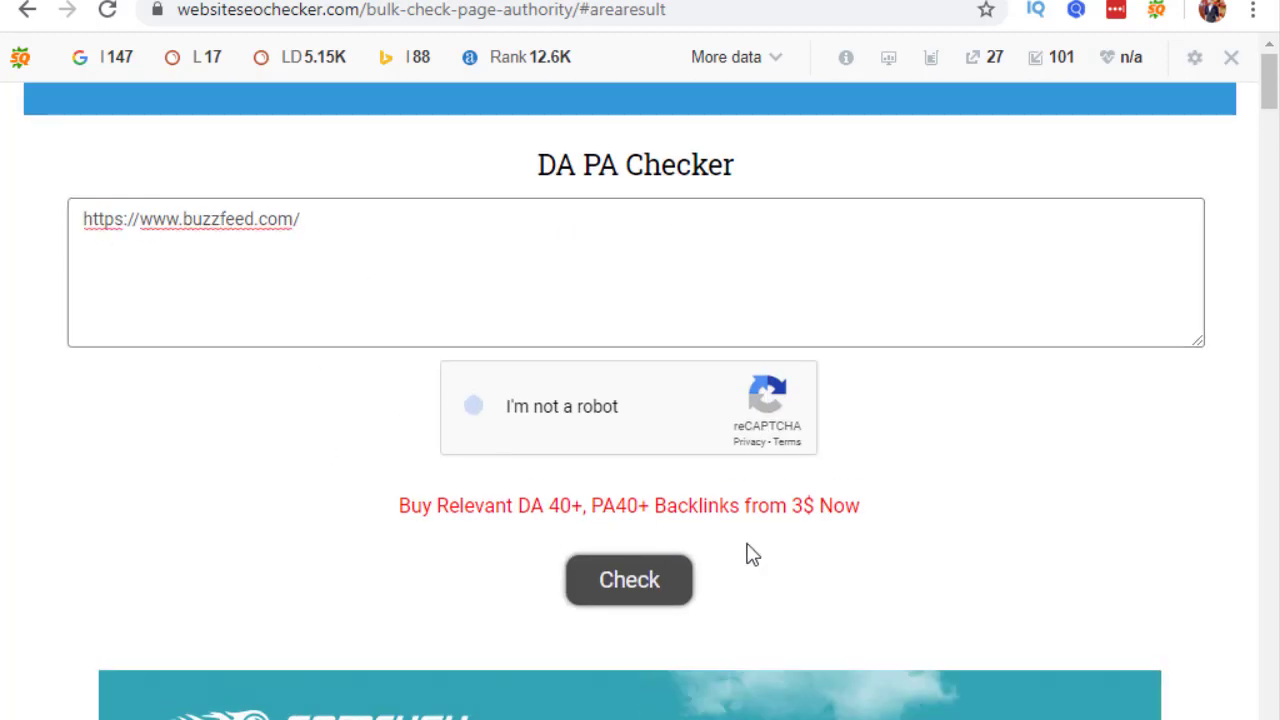
pyautogui.click(634, 578)
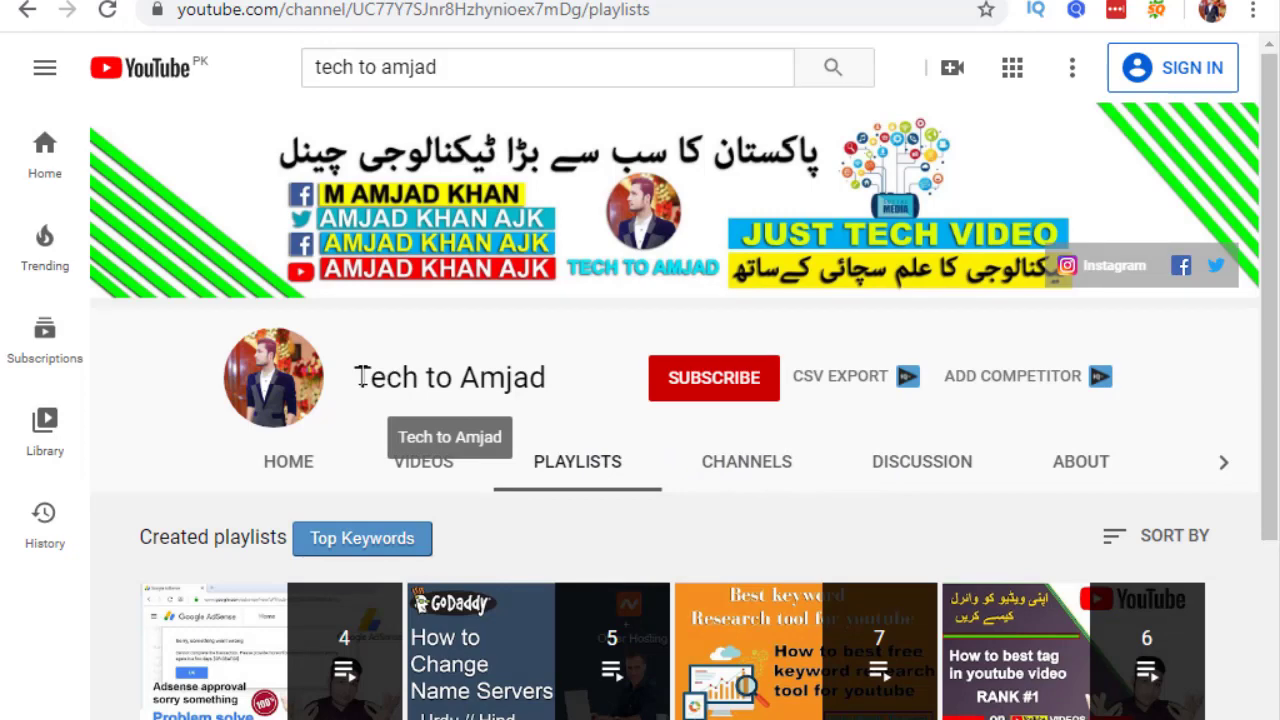
# Step: Switch to the YouTube channel page and look over its name and created playlists
pyautogui.moveTo(362, 376); pyautogui.dragTo(591, 381)
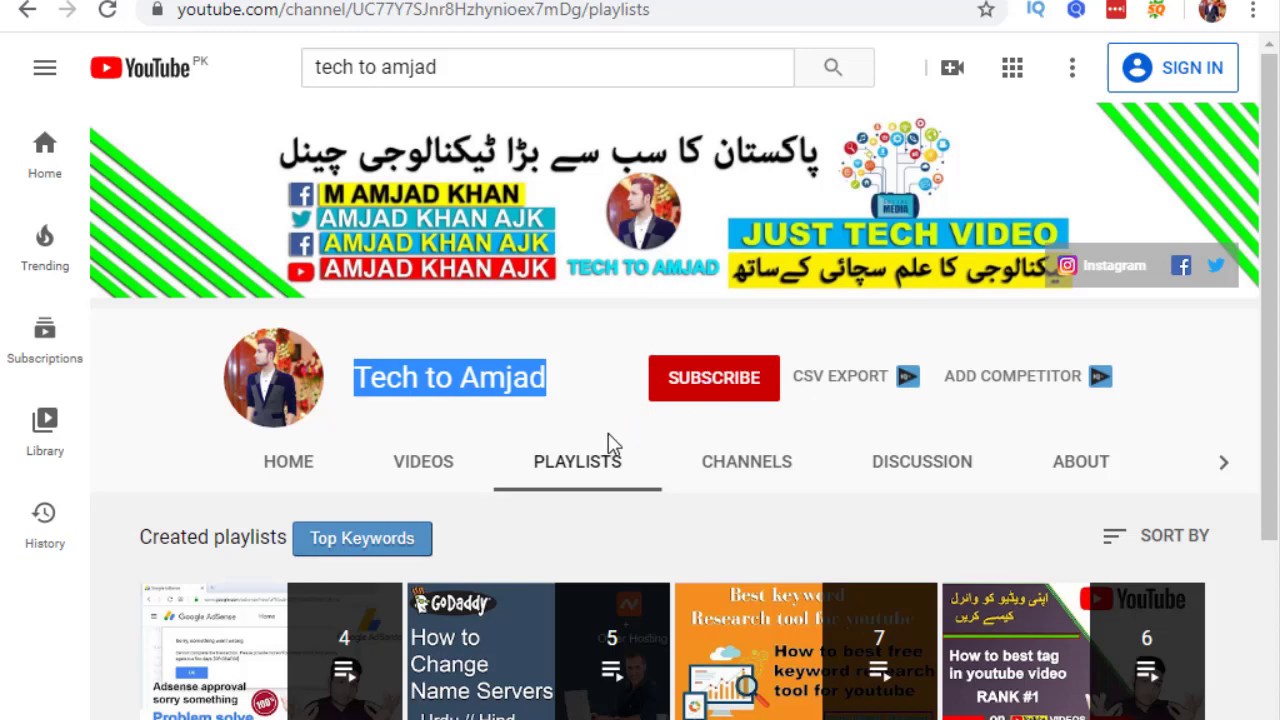
pyautogui.scroll(-2, 608, 443)
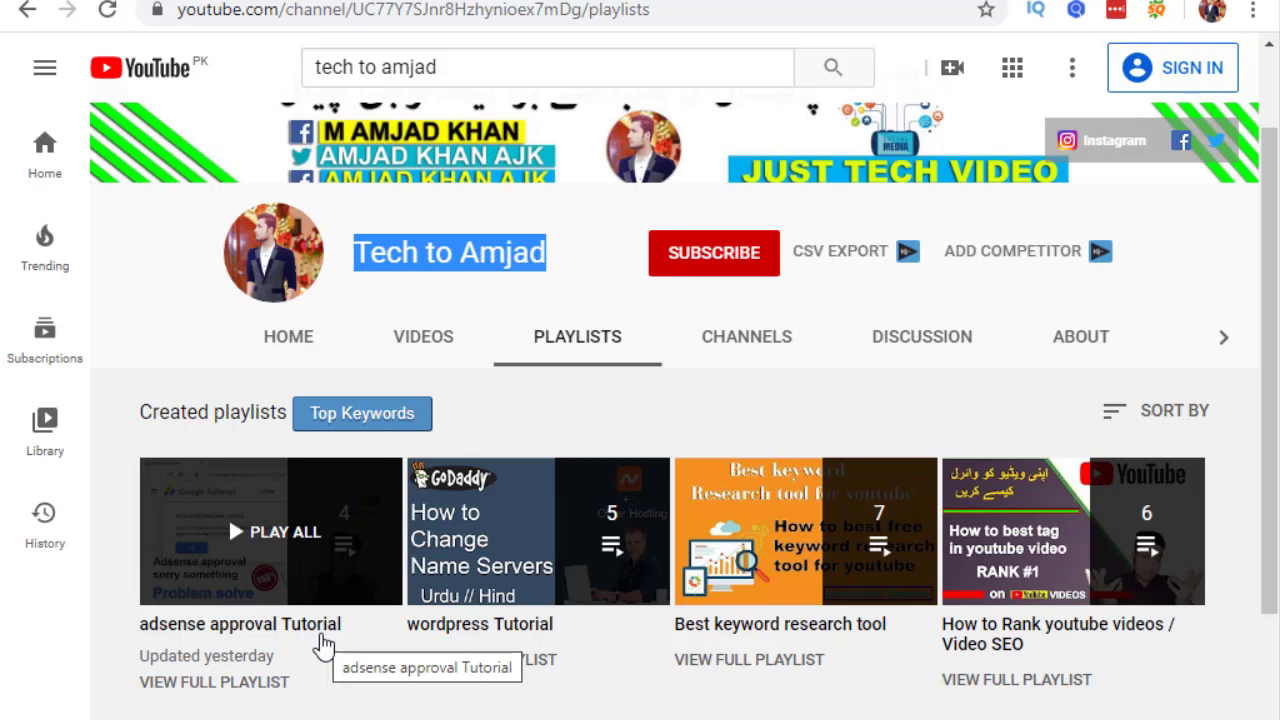
pyautogui.scroll(2, 345, 612)
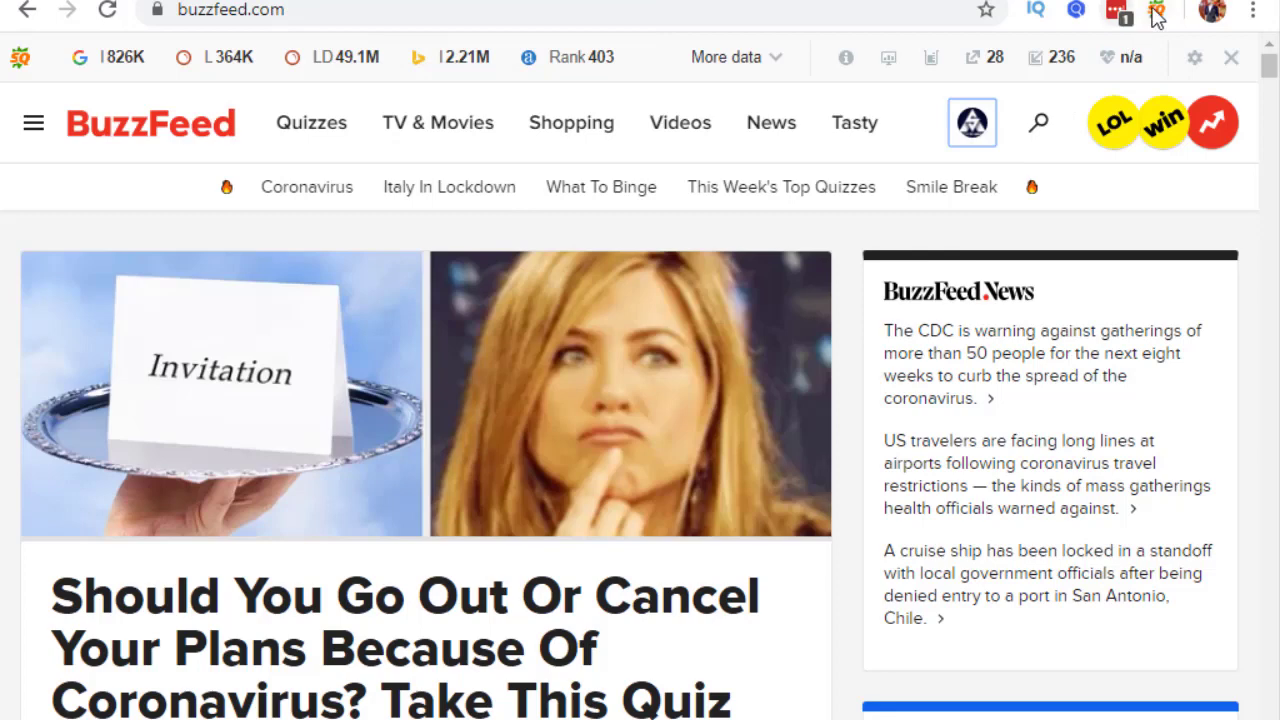
# Step: Switch to the BuzzFeed home page, view its SEOquake page parameters, and close the overview
pyautogui.click(1156, 11)
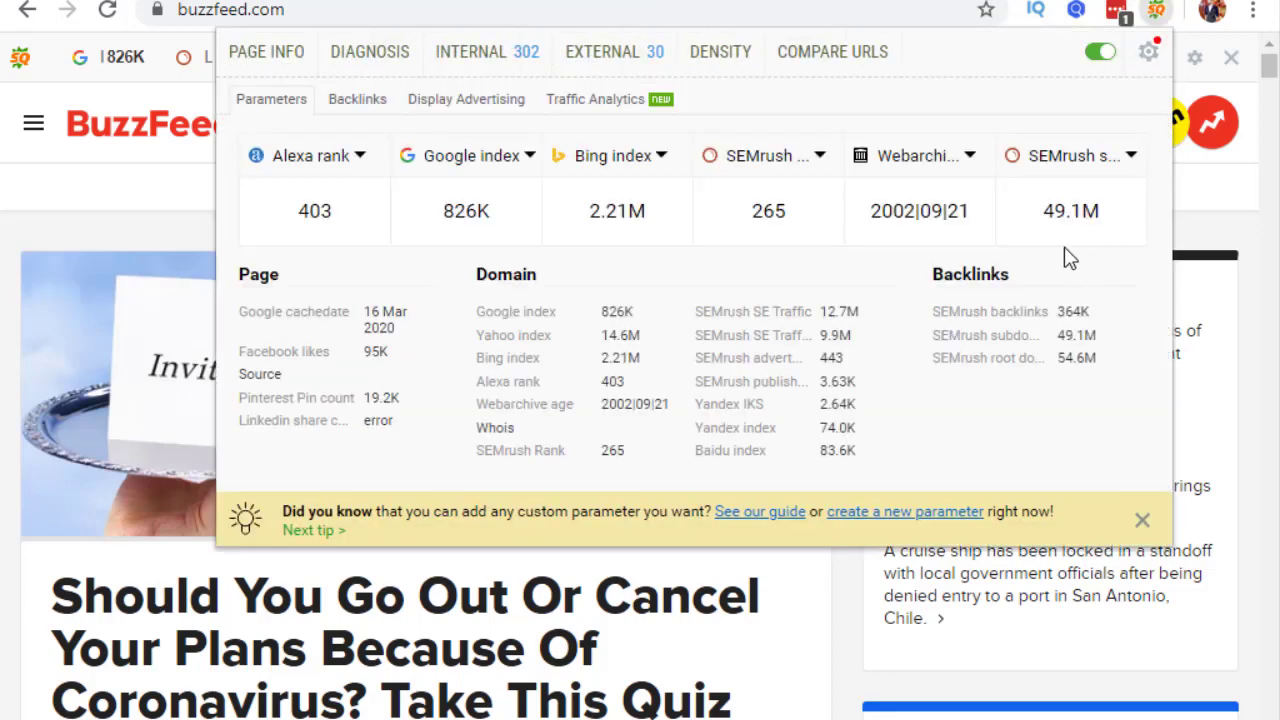
pyautogui.moveTo(1070, 215)
pyautogui.click(124, 196)
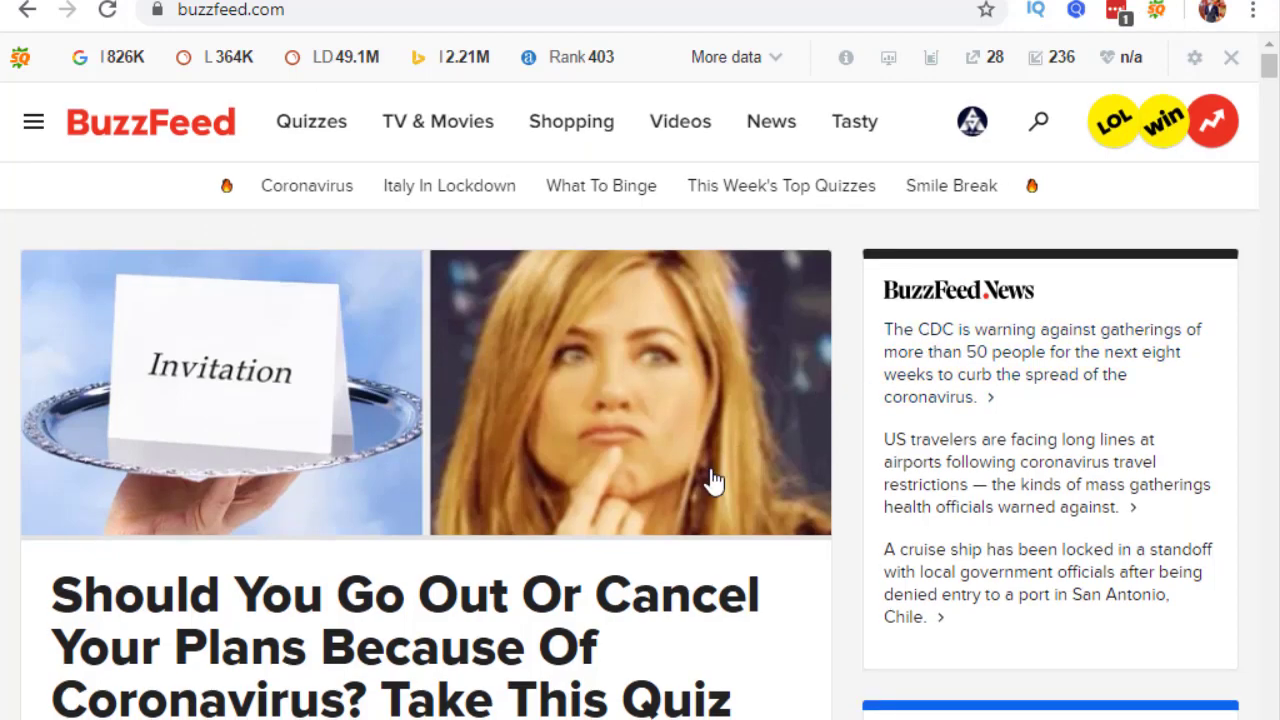
# Step: Open the BuzzFeed account's Dashboard and examine the global region traffic
pyautogui.scroll(-5, 714, 480)
pyautogui.scroll(5, 712, 482)
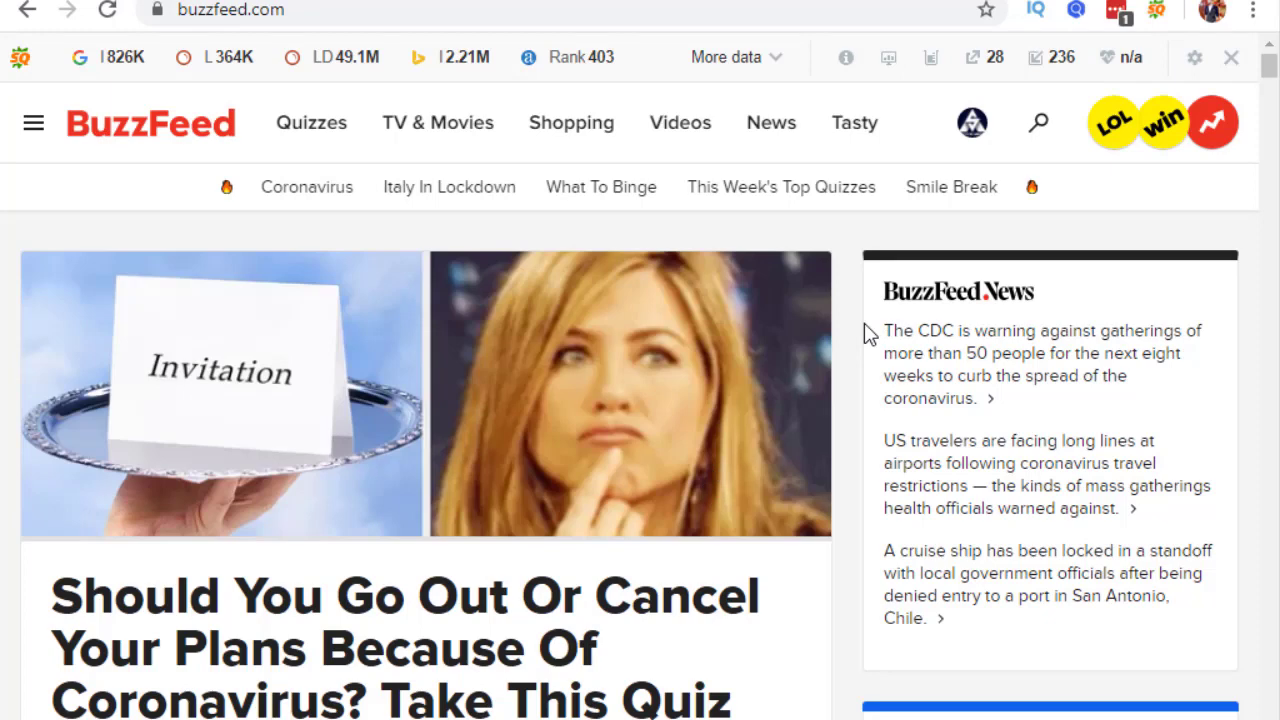
pyautogui.click(972, 130)
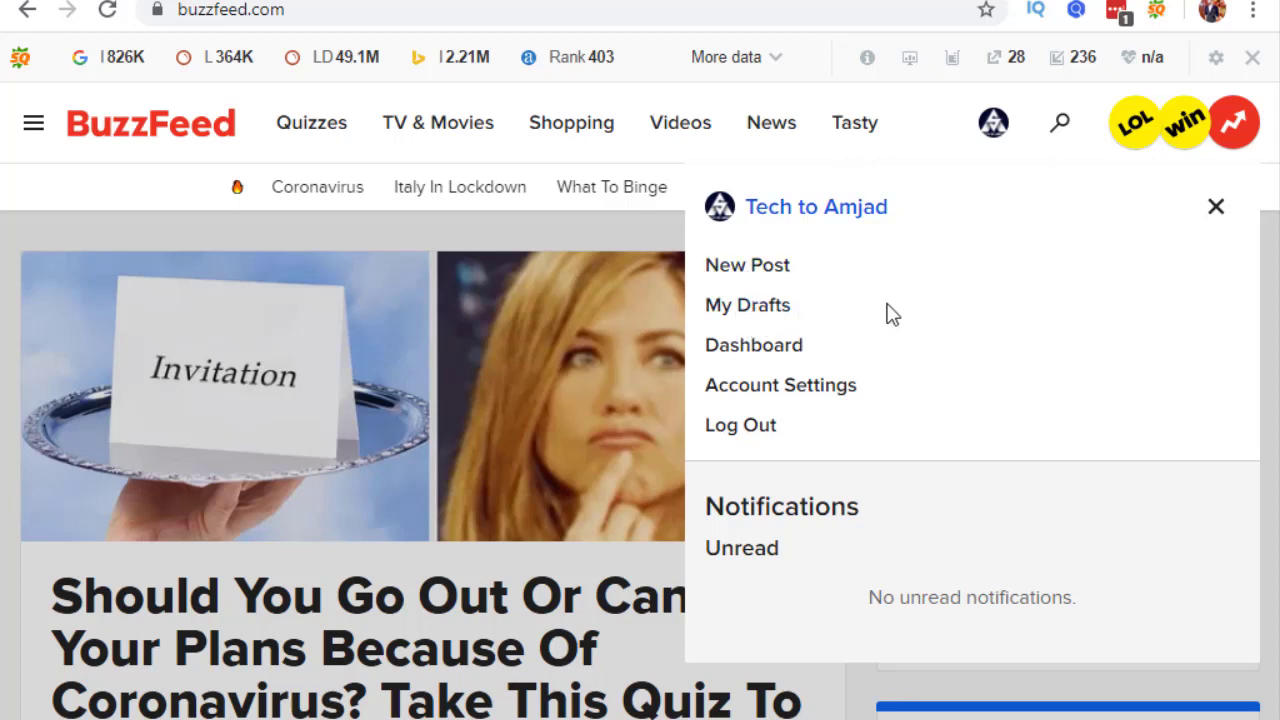
pyautogui.click(722, 348)
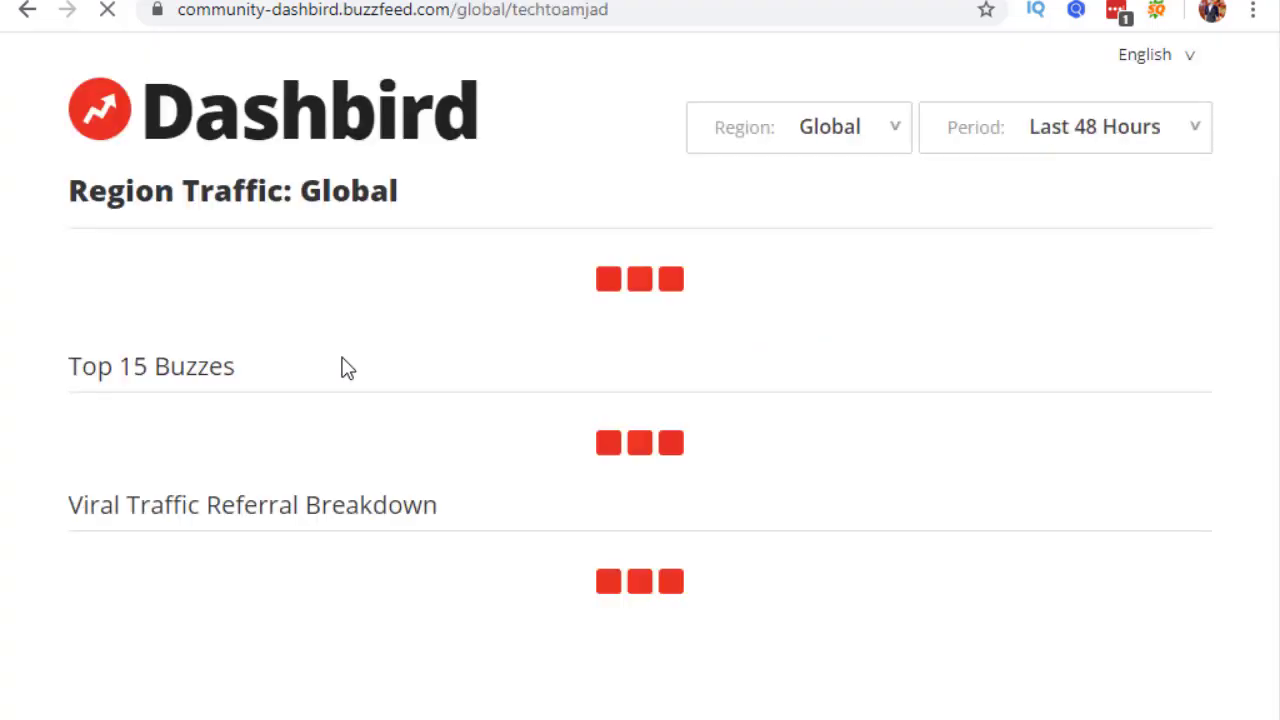
pyautogui.scroll(-1, 343, 366)
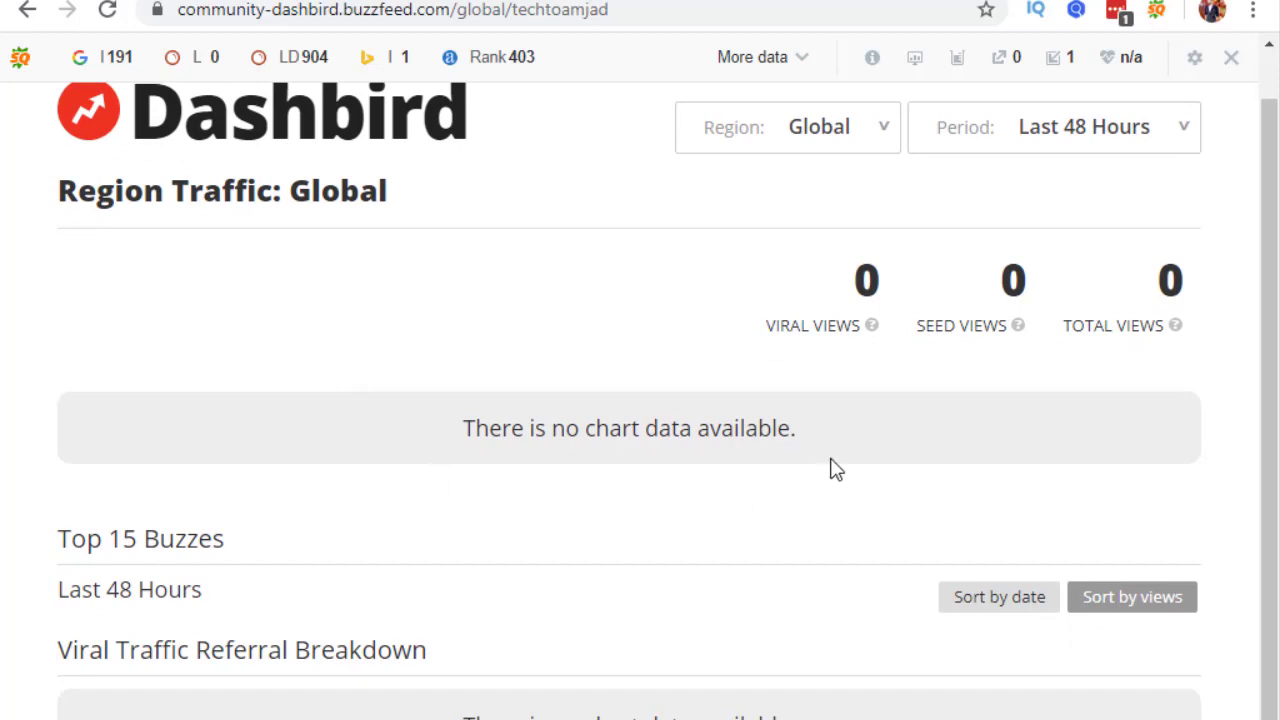
pyautogui.scroll(1, 826, 463)
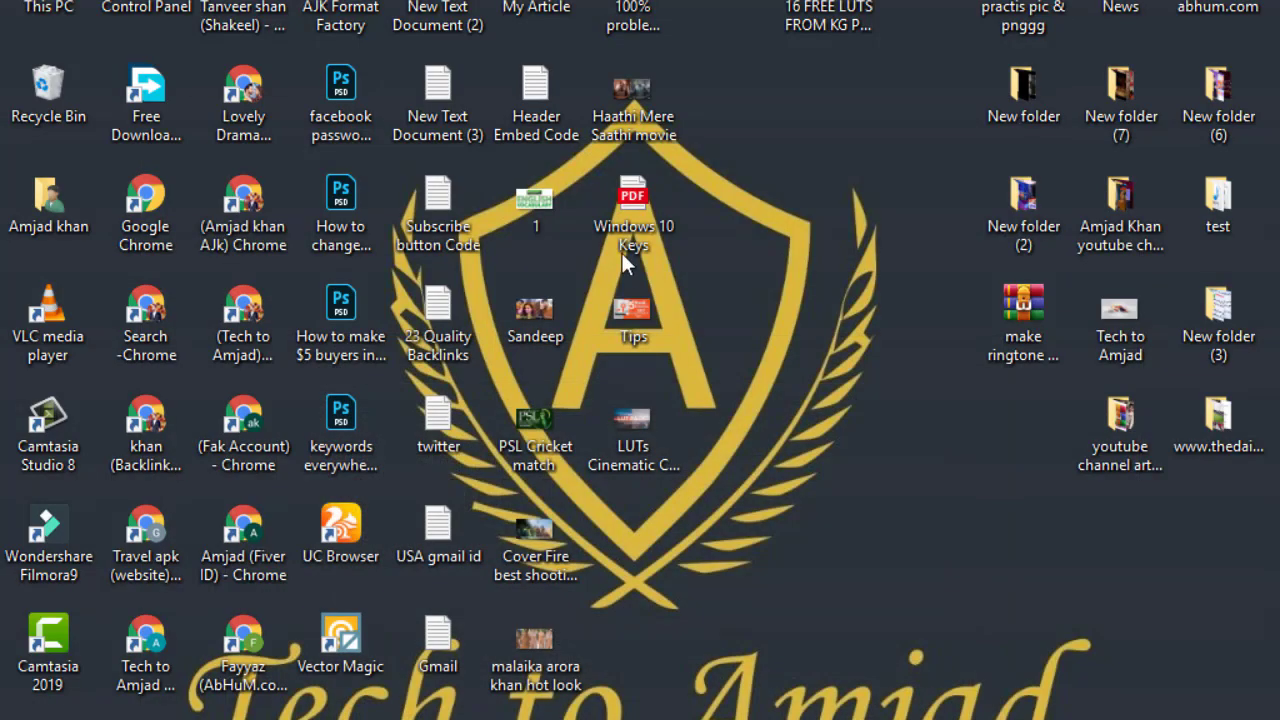
# Step: Open a Chrome window with the Daily profile and dismiss the offer to restore pages
pyautogui.doubleClick(622, 253)
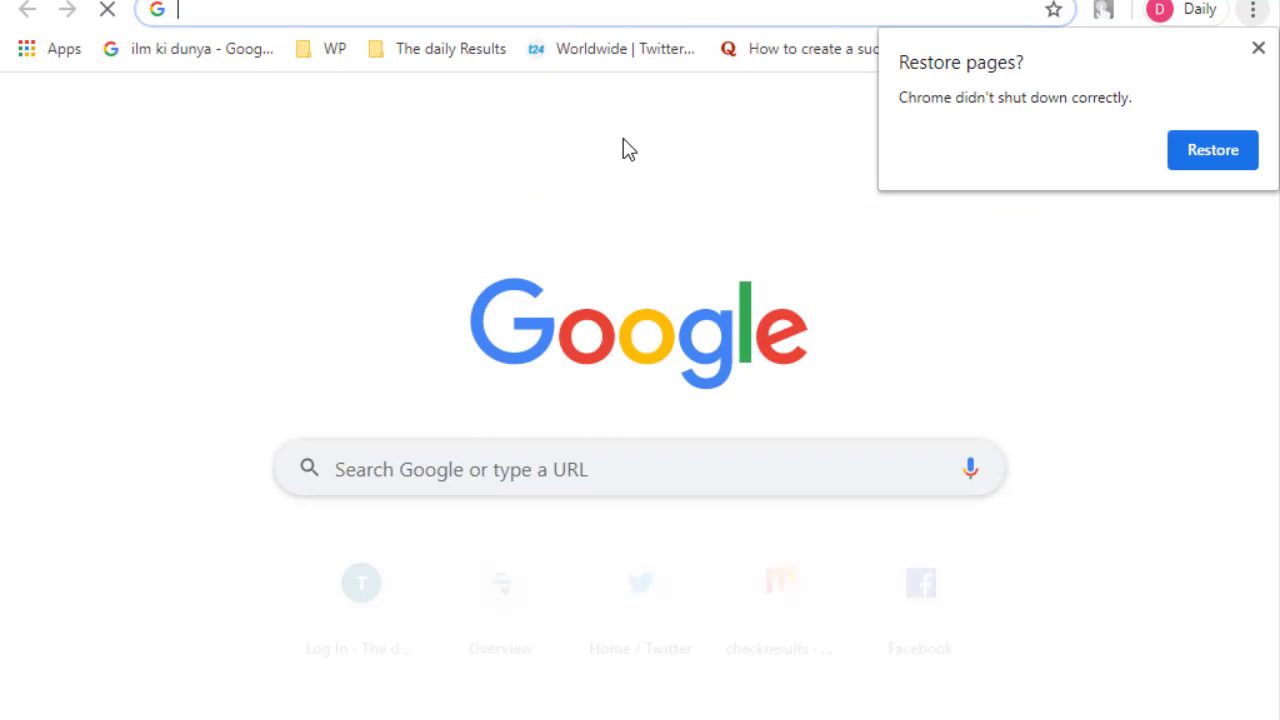
pyautogui.doubleClick(614, 131)
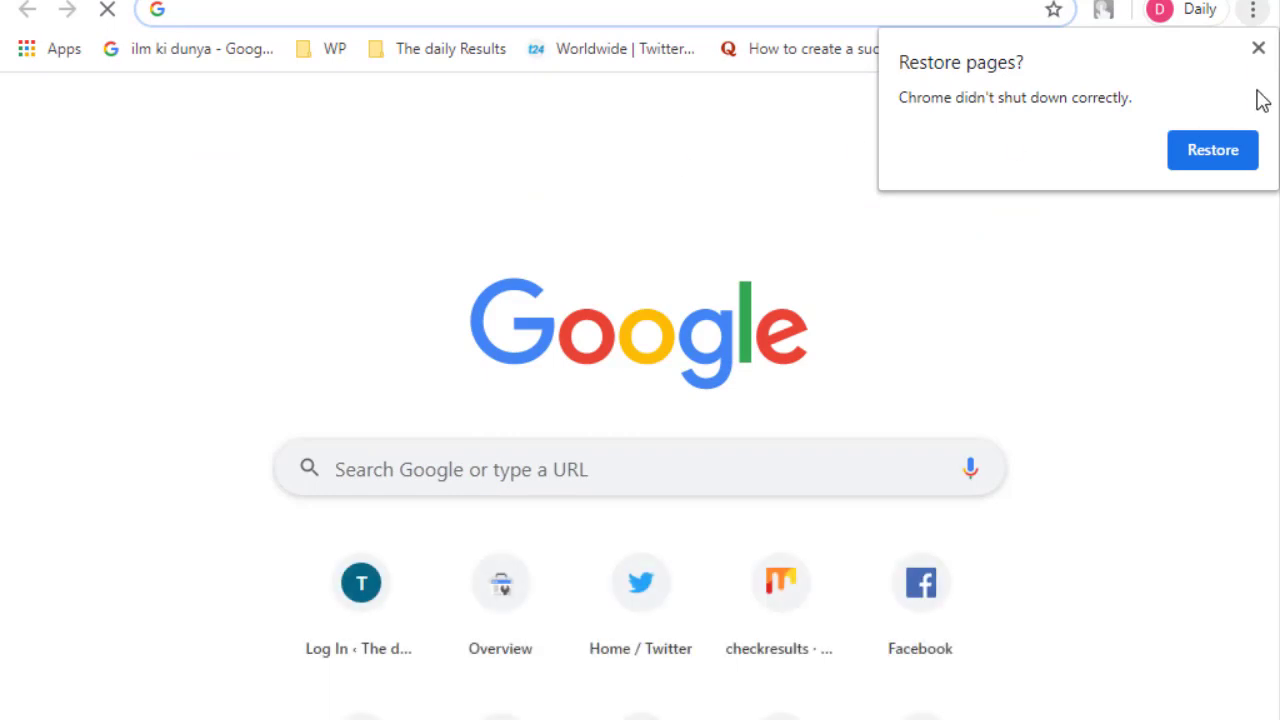
pyautogui.click(1258, 48)
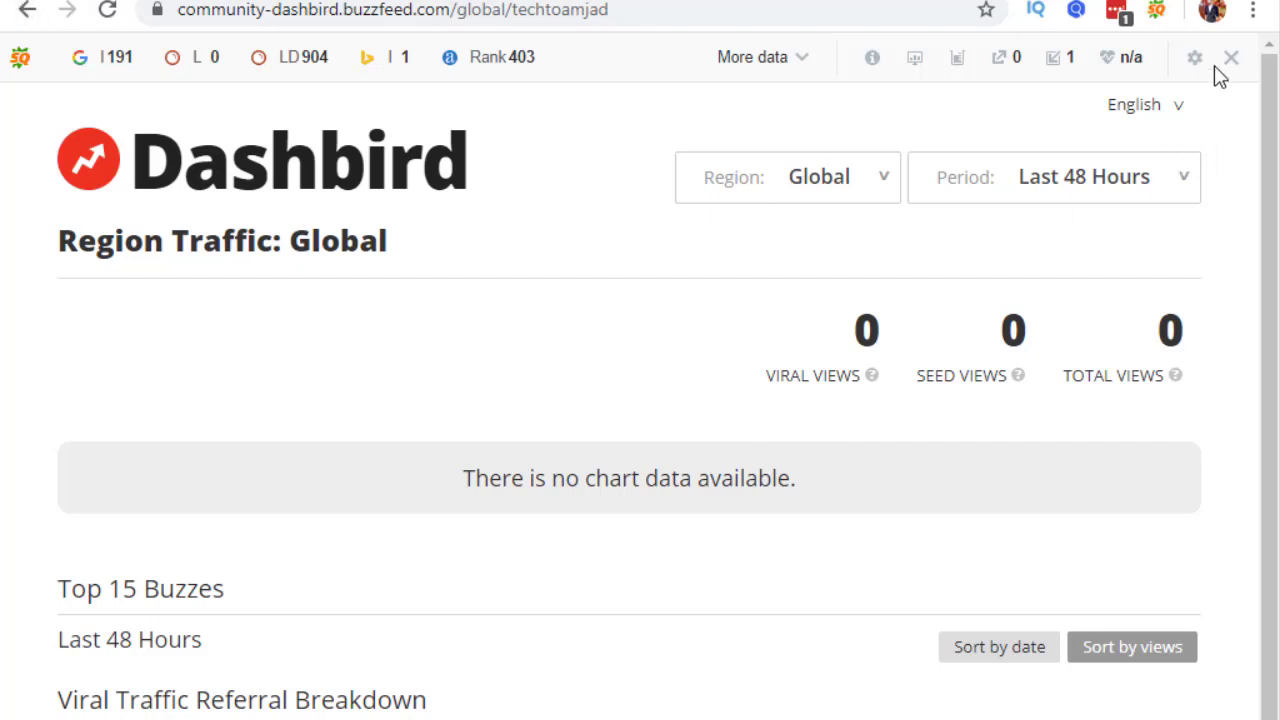
# Step: Return to the BuzzFeed dashboard window and turn off the SEOquake extension
pyautogui.click(1153, 23)
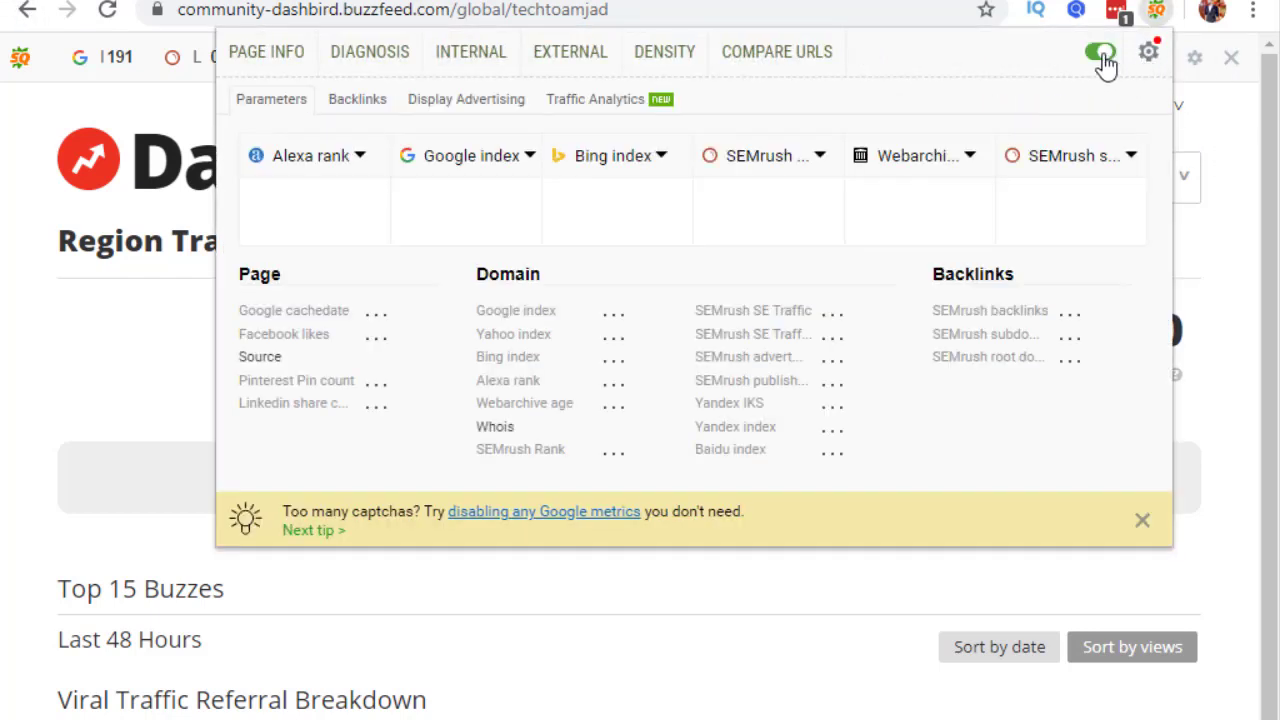
pyautogui.click(1101, 53)
pyautogui.click(1232, 70)
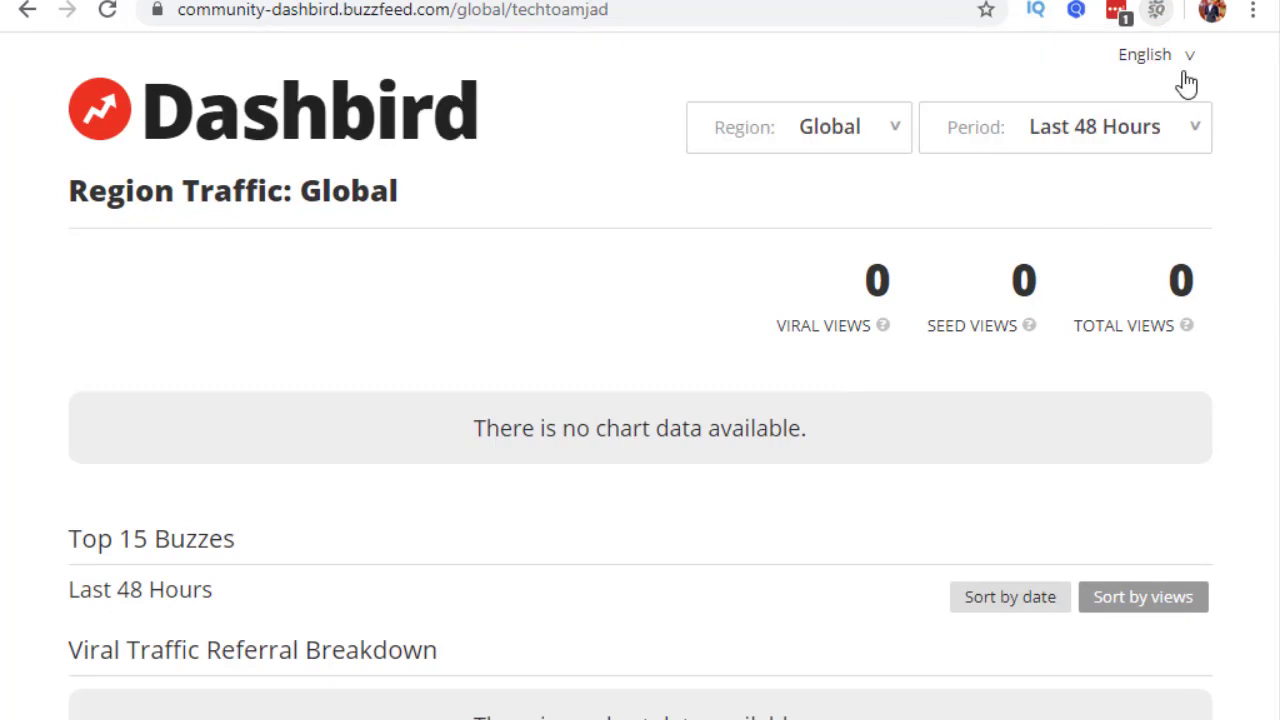
pyautogui.click(233, 115)
pyautogui.moveTo(453, 9); pyautogui.dragTo(620, 12)
pyautogui.rightClick(620, 12)
pyautogui.click(665, 232)
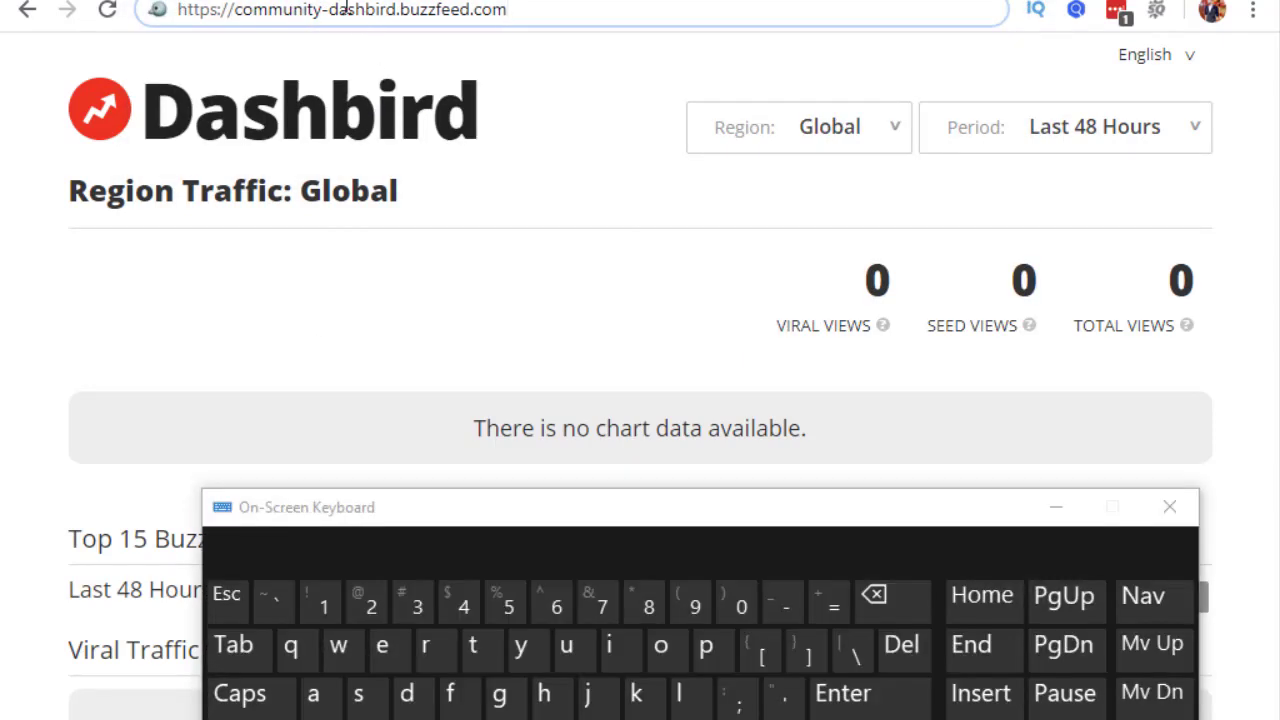
pyautogui.moveTo(400, 12); pyautogui.dragTo(240, 12)
pyautogui.click(874, 595)
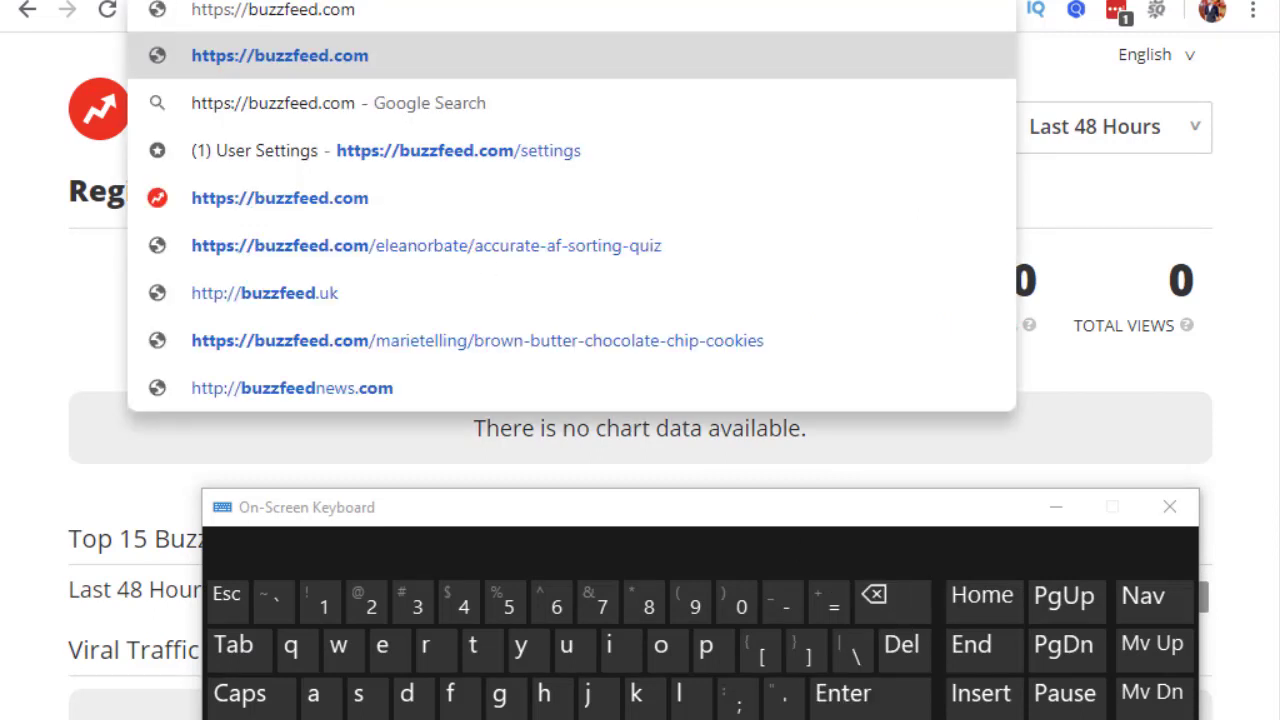
pyautogui.click(845, 693)
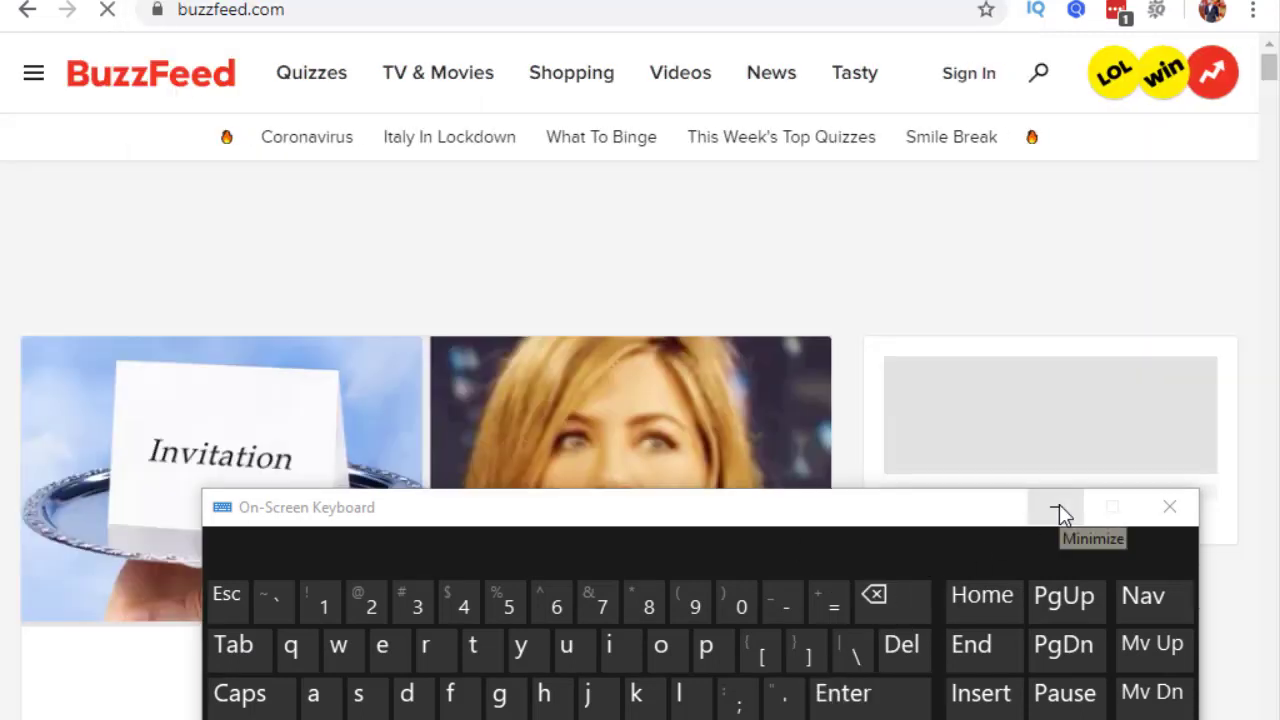
pyautogui.click(1059, 507)
# Step: Copy the BuzzFeed home page's full web address
pyautogui.click(397, 11)
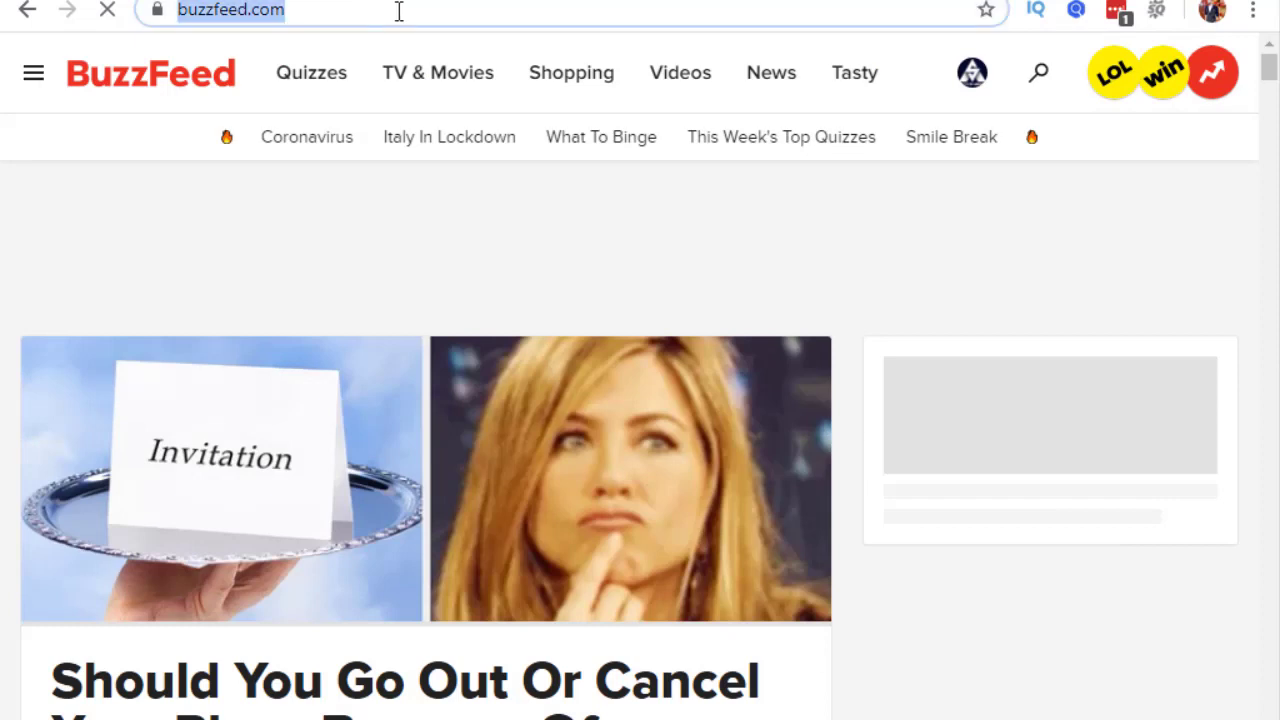
pyautogui.click(446, 11)
pyautogui.moveTo(446, 11); pyautogui.dragTo(200, 17)
pyautogui.rightClick(205, 14)
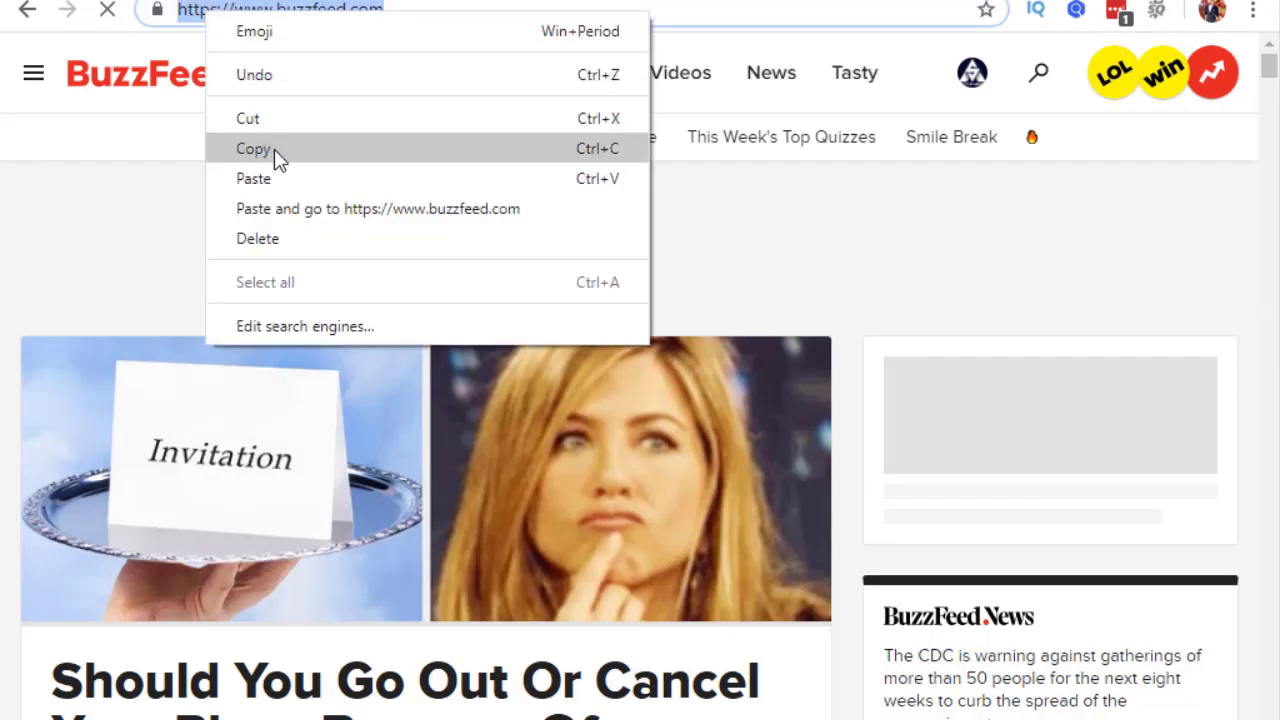
pyautogui.click(274, 149)
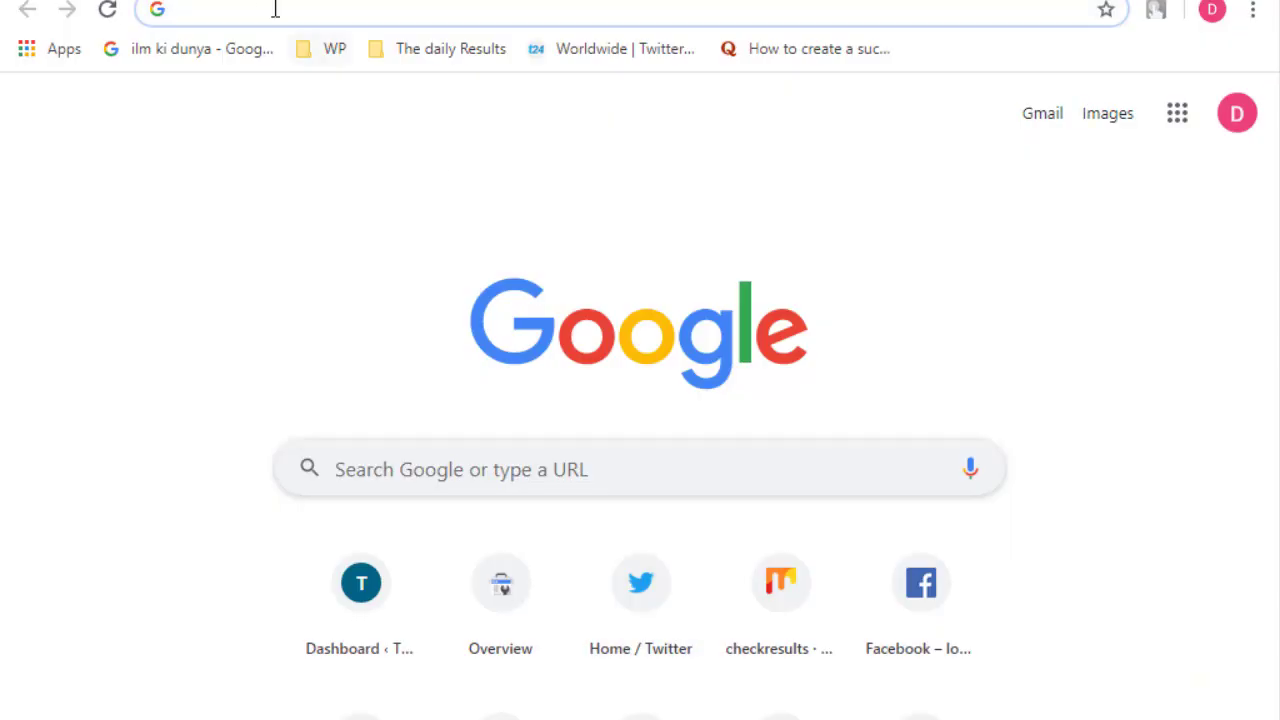
# Step: Load the copied BuzzFeed address in the Daily profile's Chrome window and look over the home page
pyautogui.rightClick(250, 1)
pyautogui.rightClick(218, 12)
pyautogui.click(266, 211)
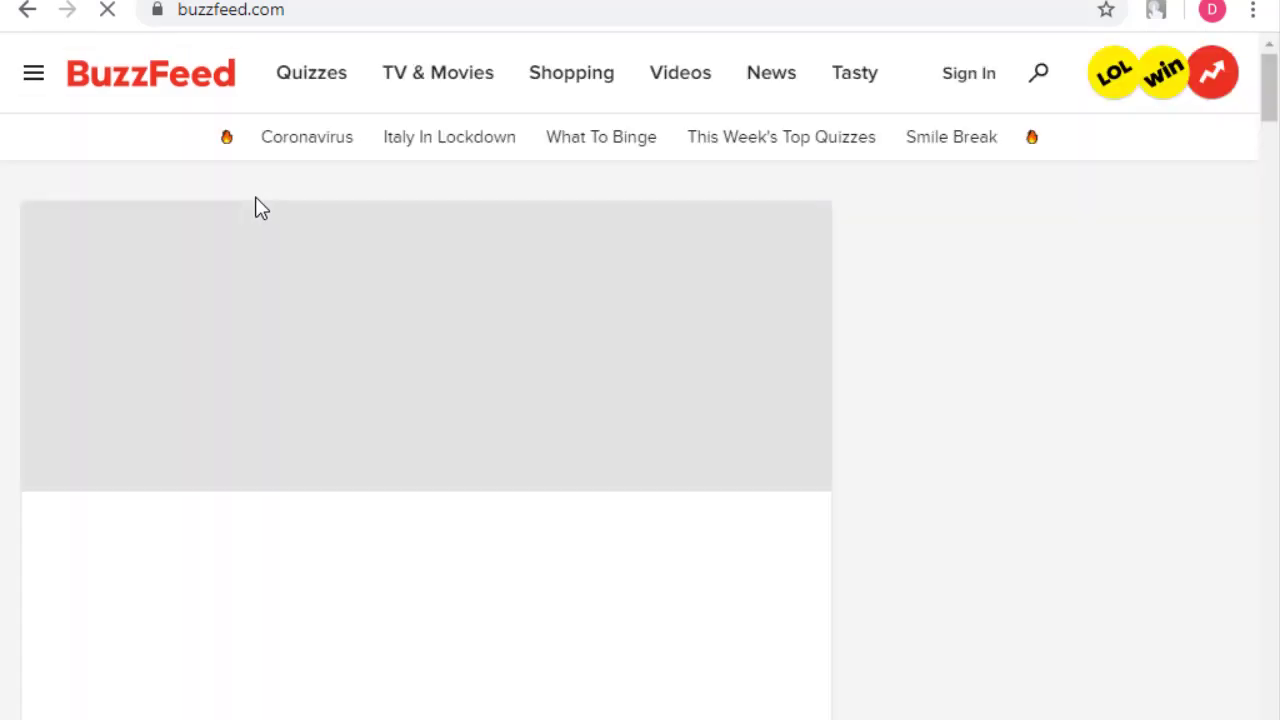
pyautogui.scroll(-5, 571, 609)
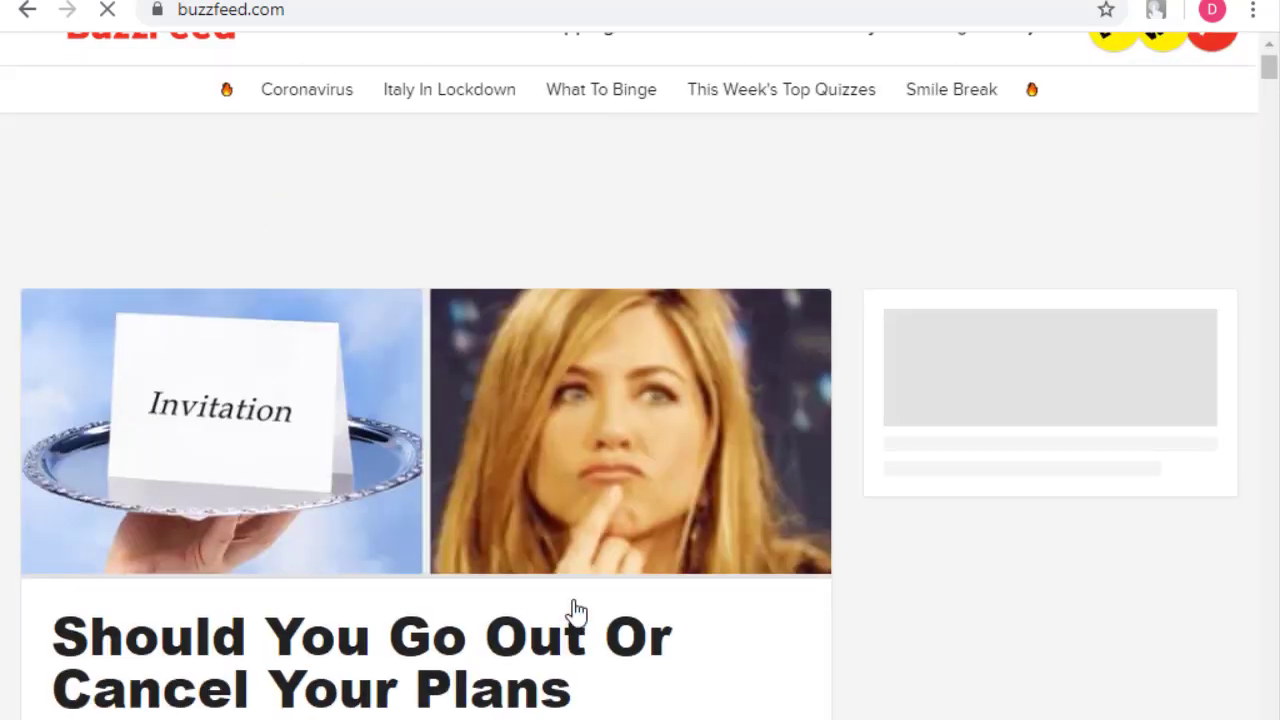
pyautogui.scroll(5, 571, 609)
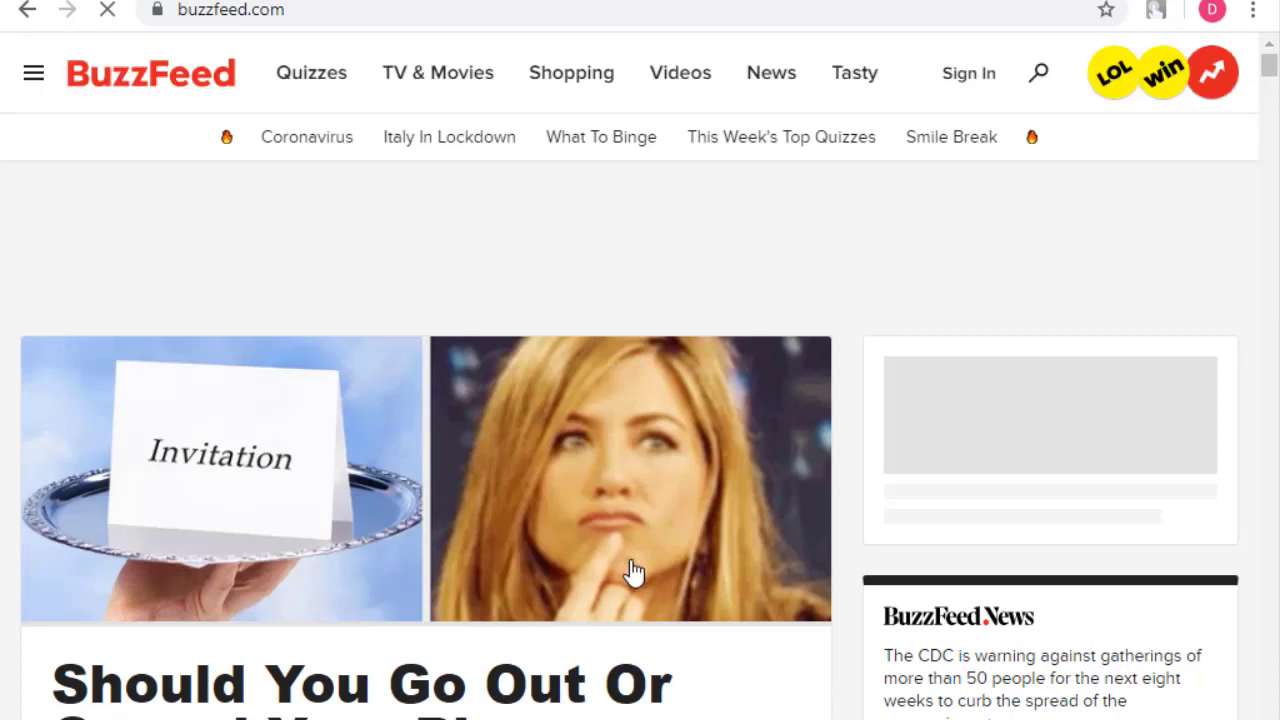
# Step: Go to BuzzFeed's sign-in page and open the form for signing up for a new account
pyautogui.click(963, 78)
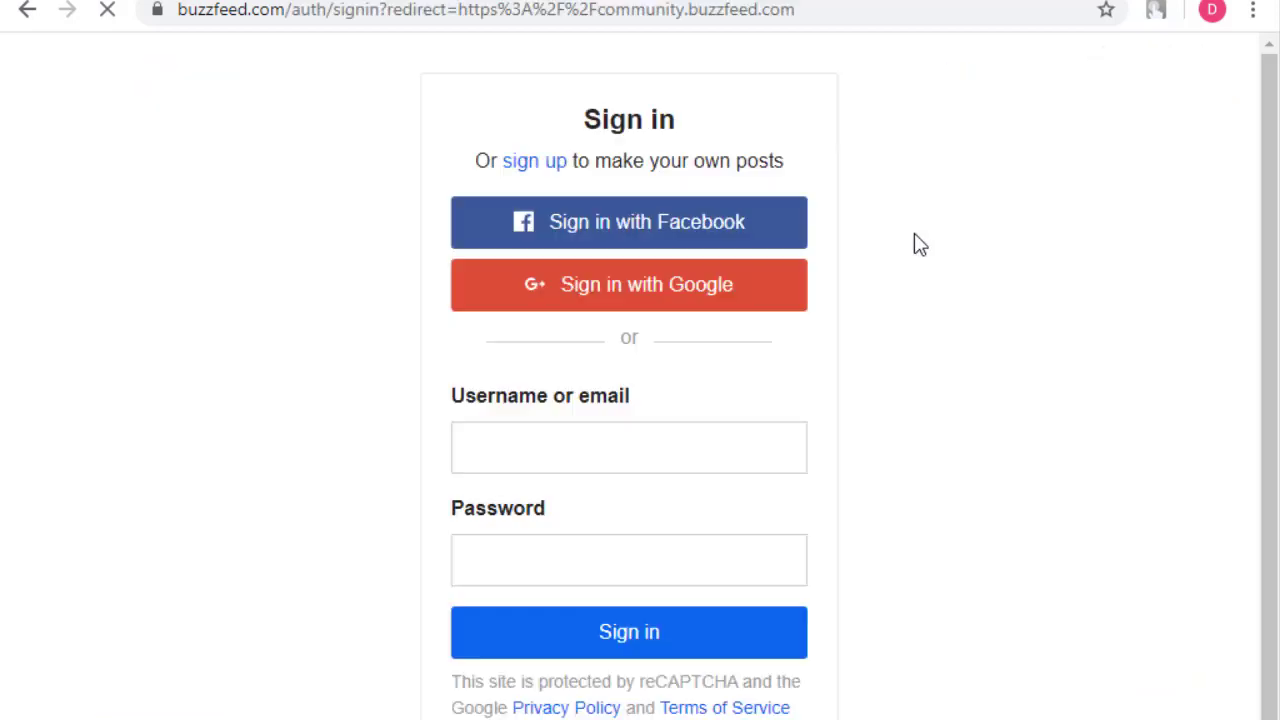
pyautogui.click(525, 165)
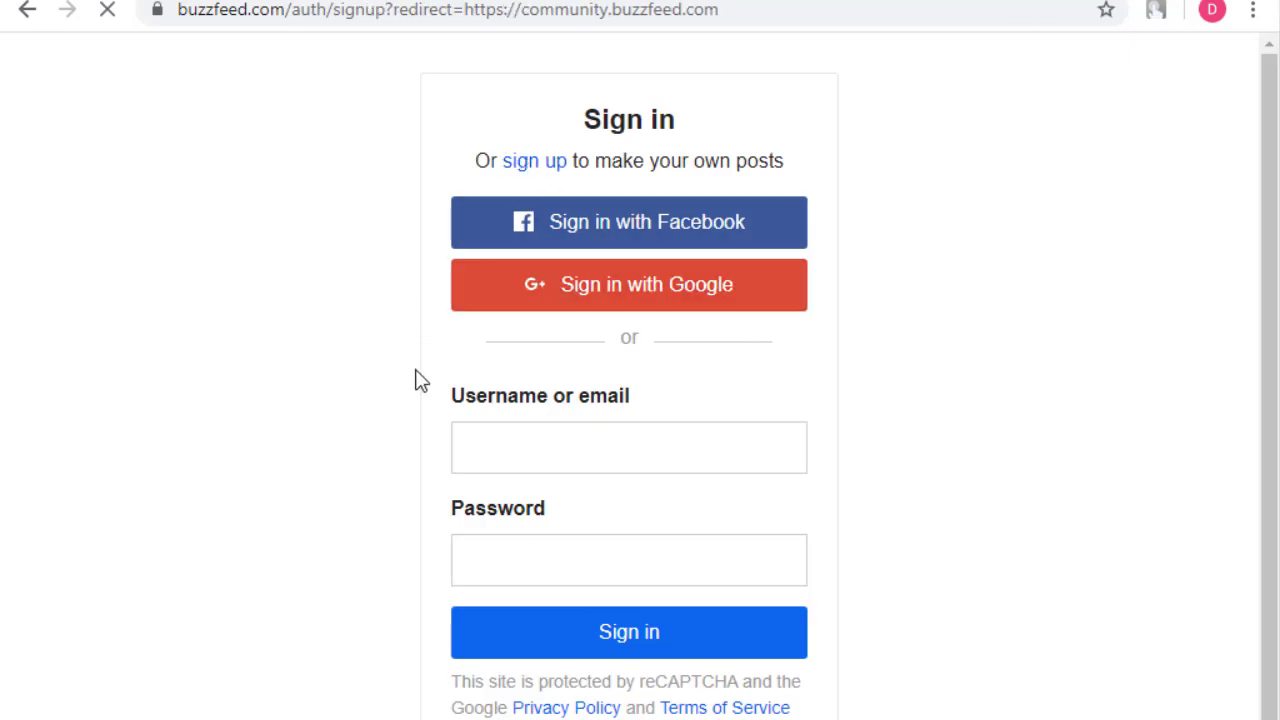
pyautogui.scroll(-3, 558, 500)
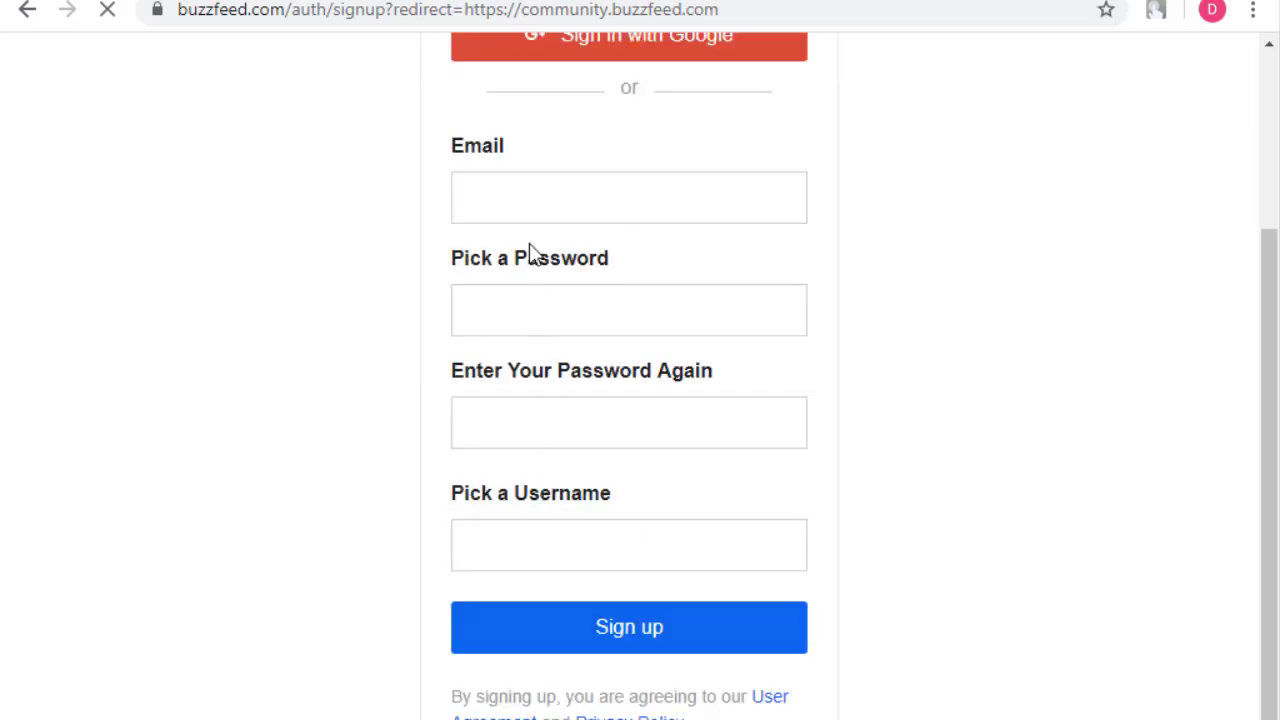
# Step: Look over the sign-up form's email, password, password confirmation and username fields
pyautogui.click(504, 193)
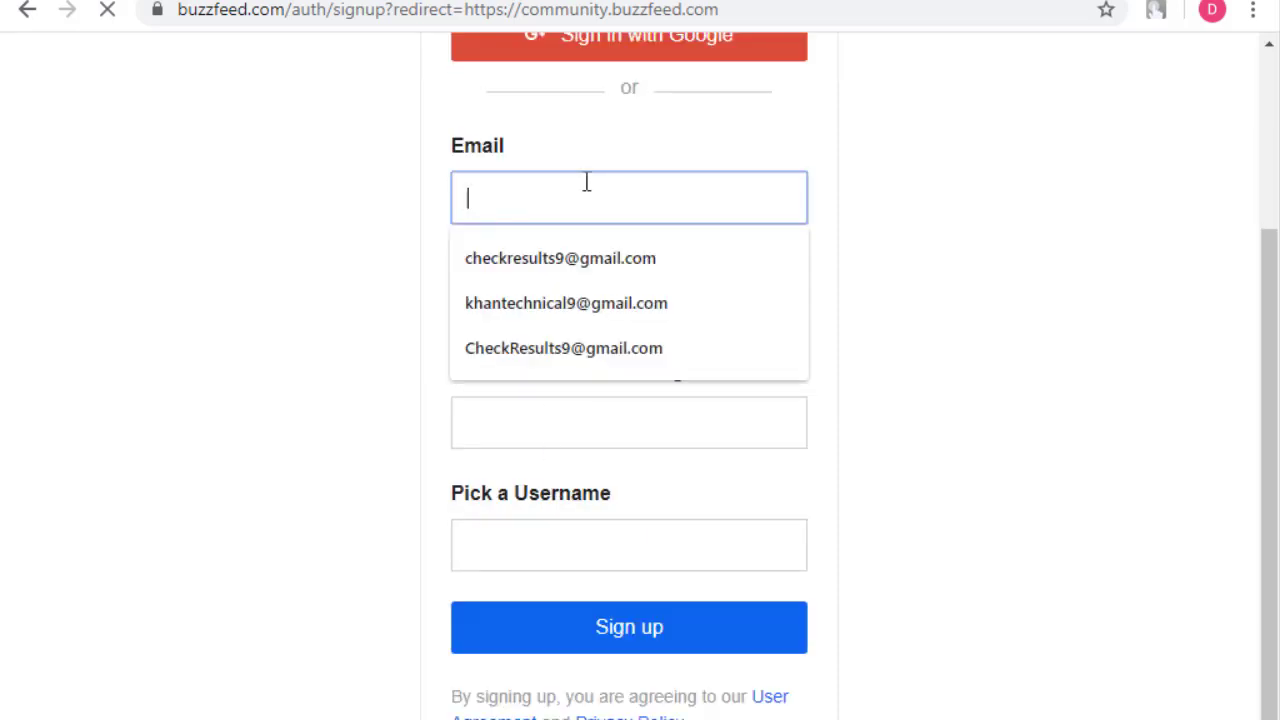
pyautogui.click(507, 426)
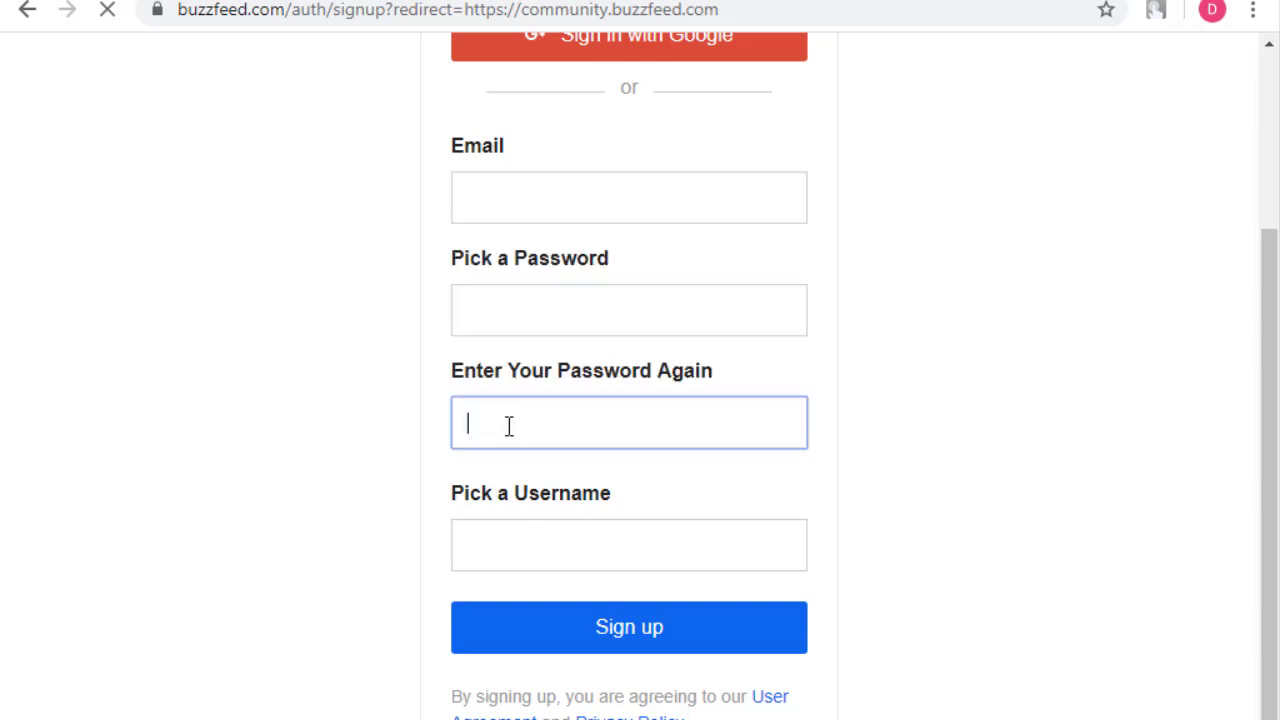
pyautogui.click(504, 317)
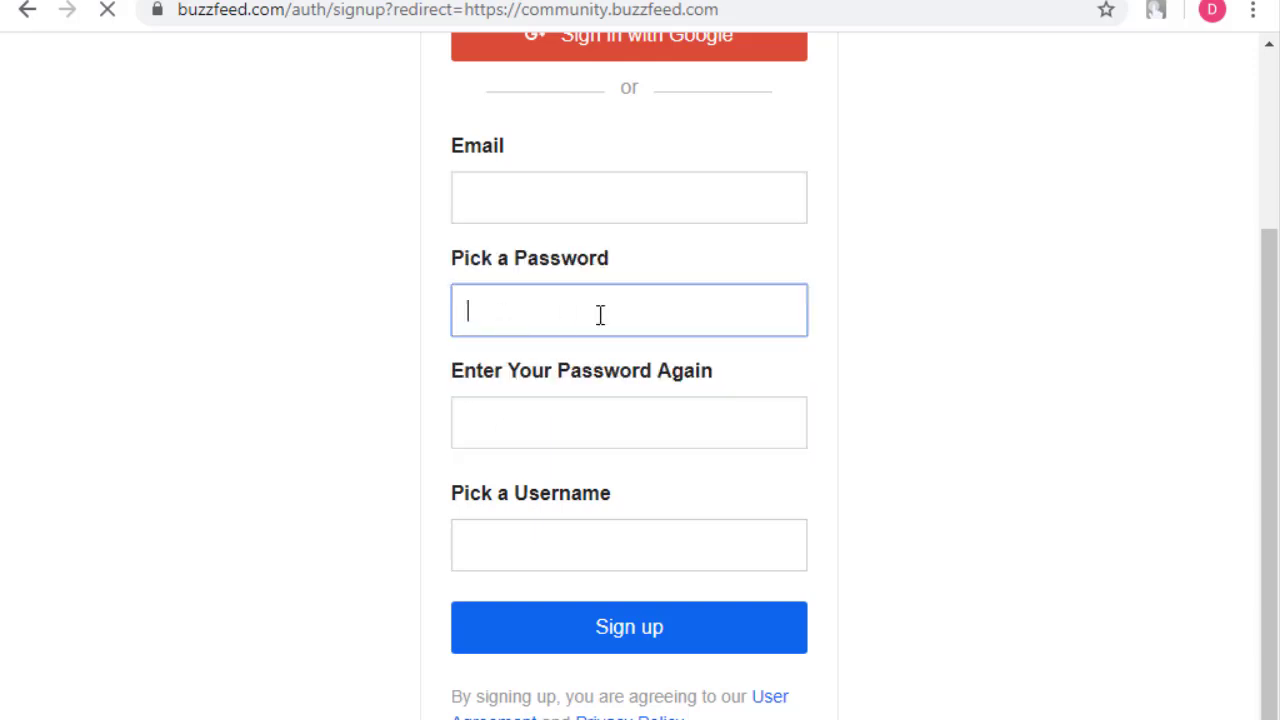
pyautogui.click(533, 430)
pyautogui.scroll(-1, 760, 420)
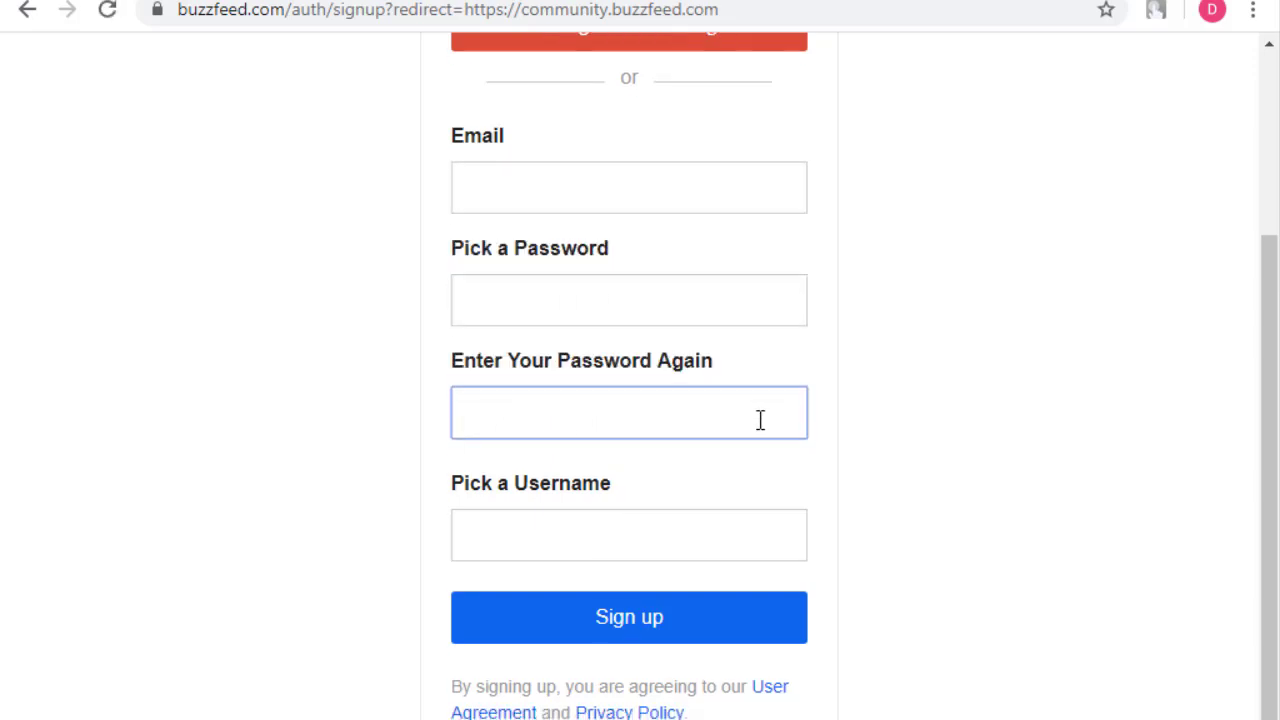
pyautogui.click(501, 502)
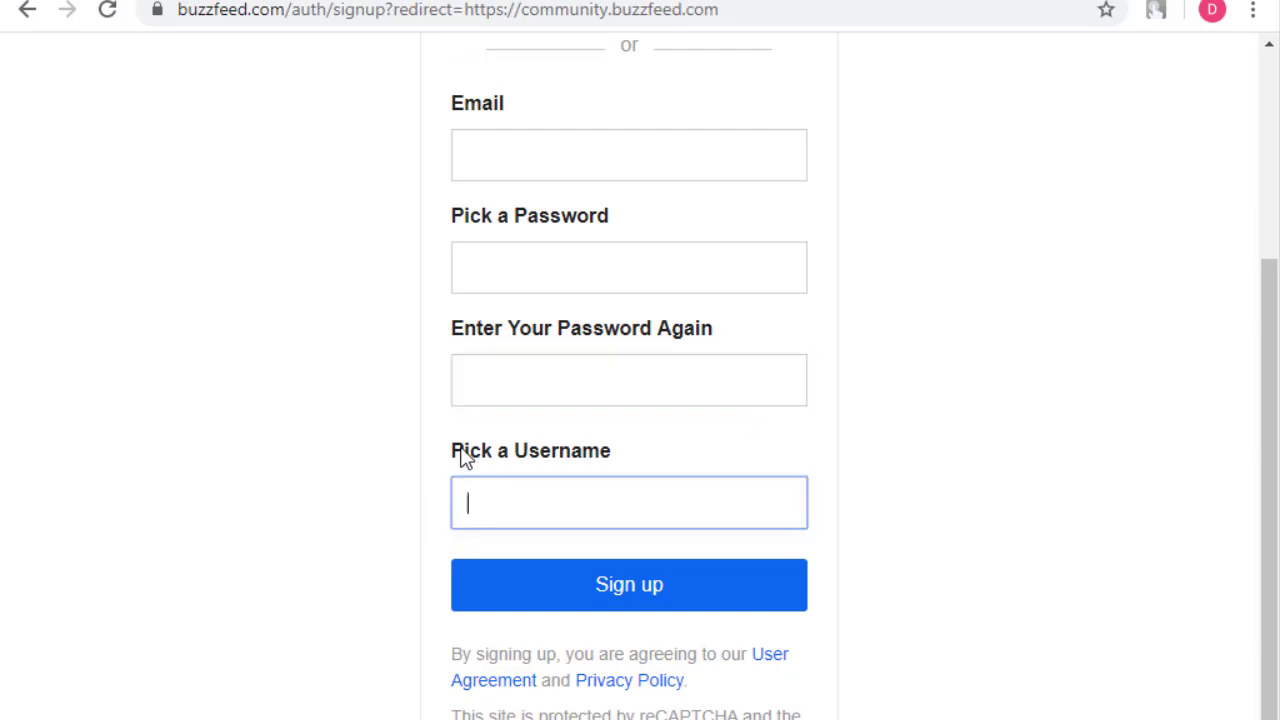
pyautogui.moveTo(456, 453); pyautogui.dragTo(672, 452)
pyautogui.click(488, 513)
pyautogui.click(491, 377)
# Step: Fill in the sign-up form with a saved email address, the account password twice and a username, and submit it
pyautogui.click(520, 155)
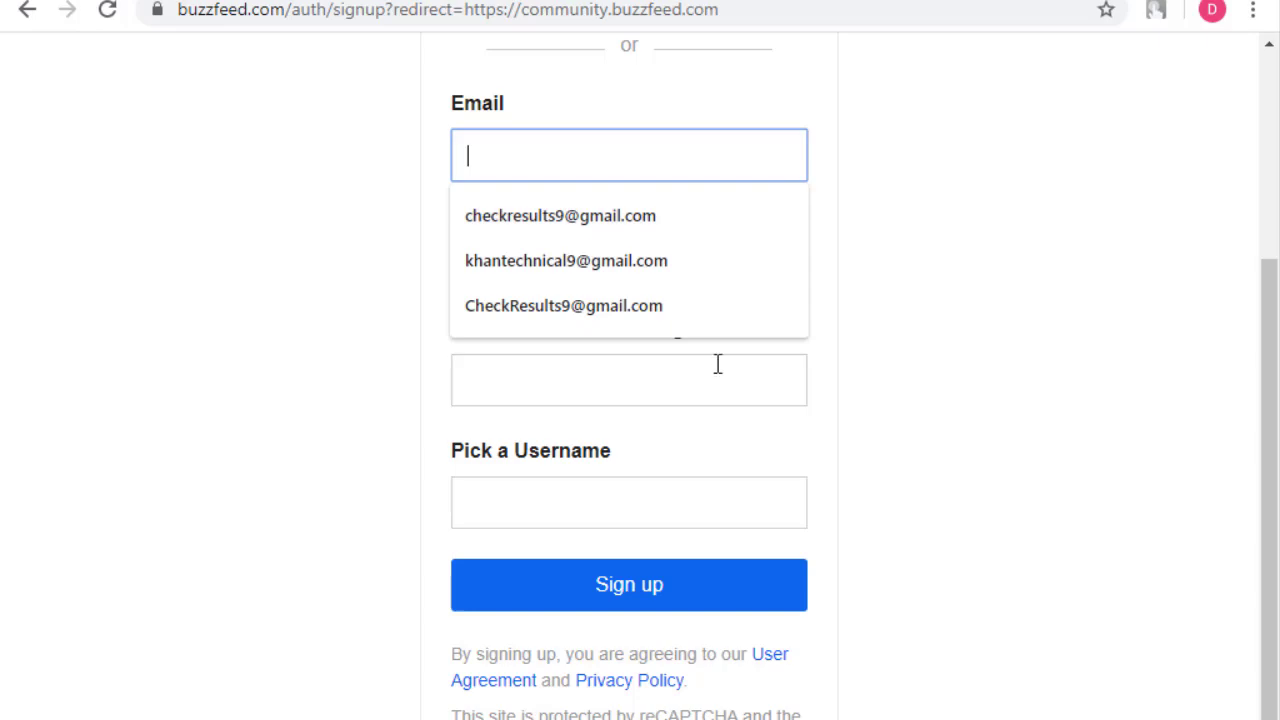
pyautogui.click(560, 262)
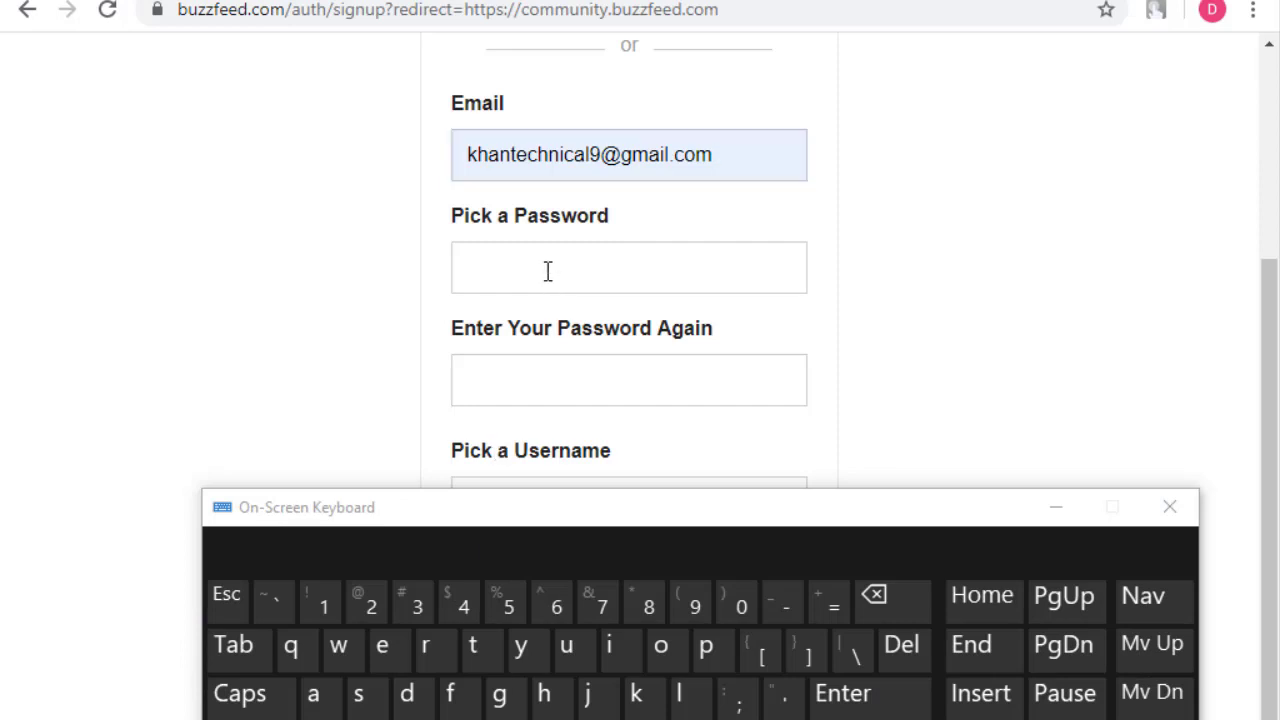
pyautogui.click(548, 271)
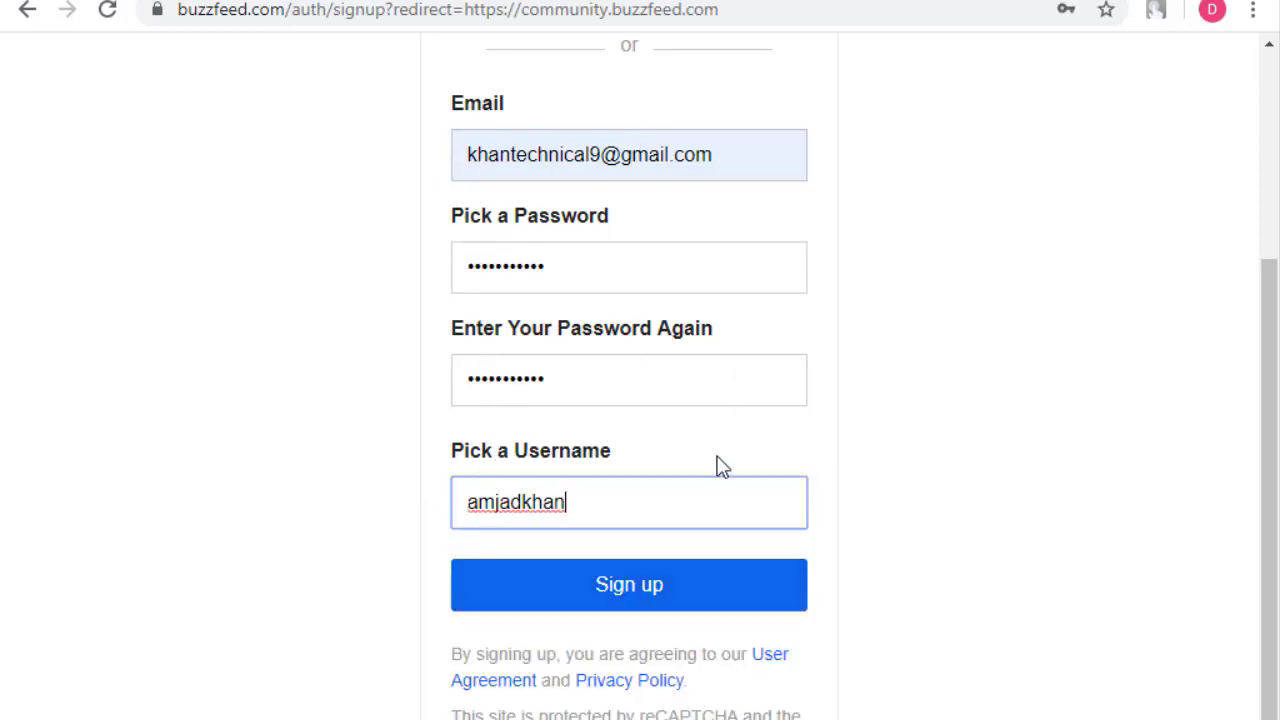
pyautogui.scroll(1, 722, 467)
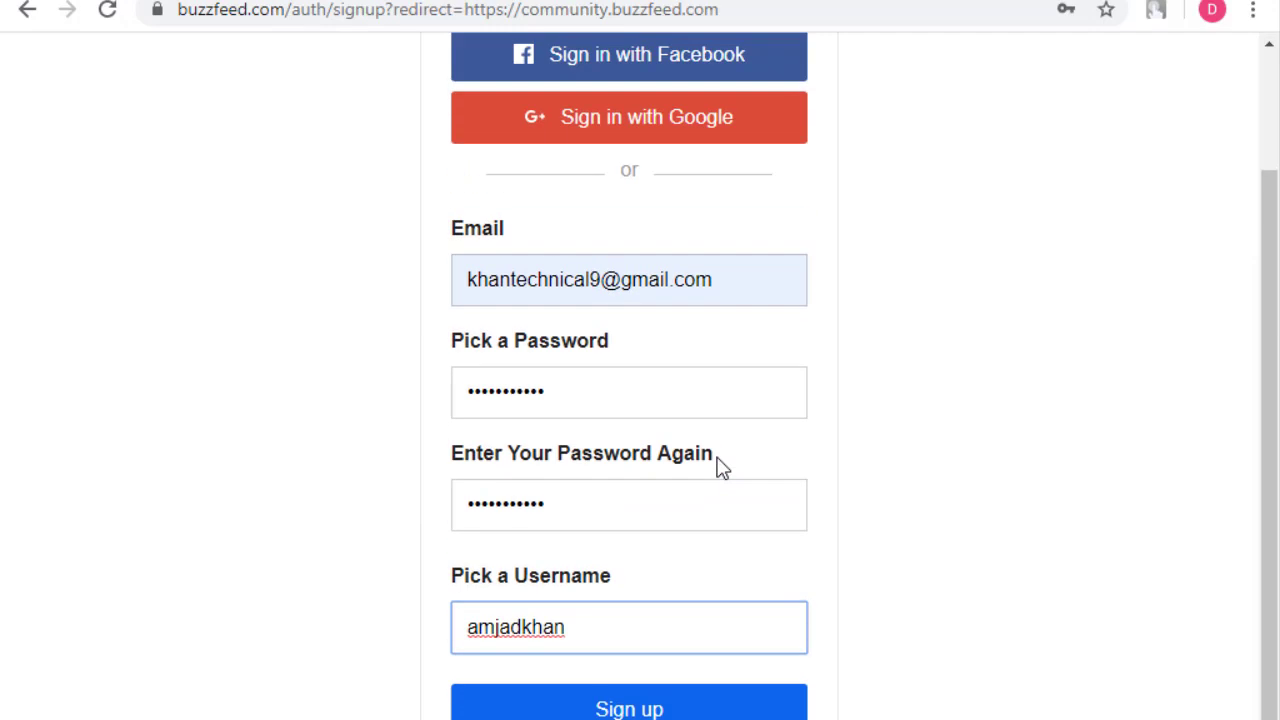
pyautogui.click(634, 704)
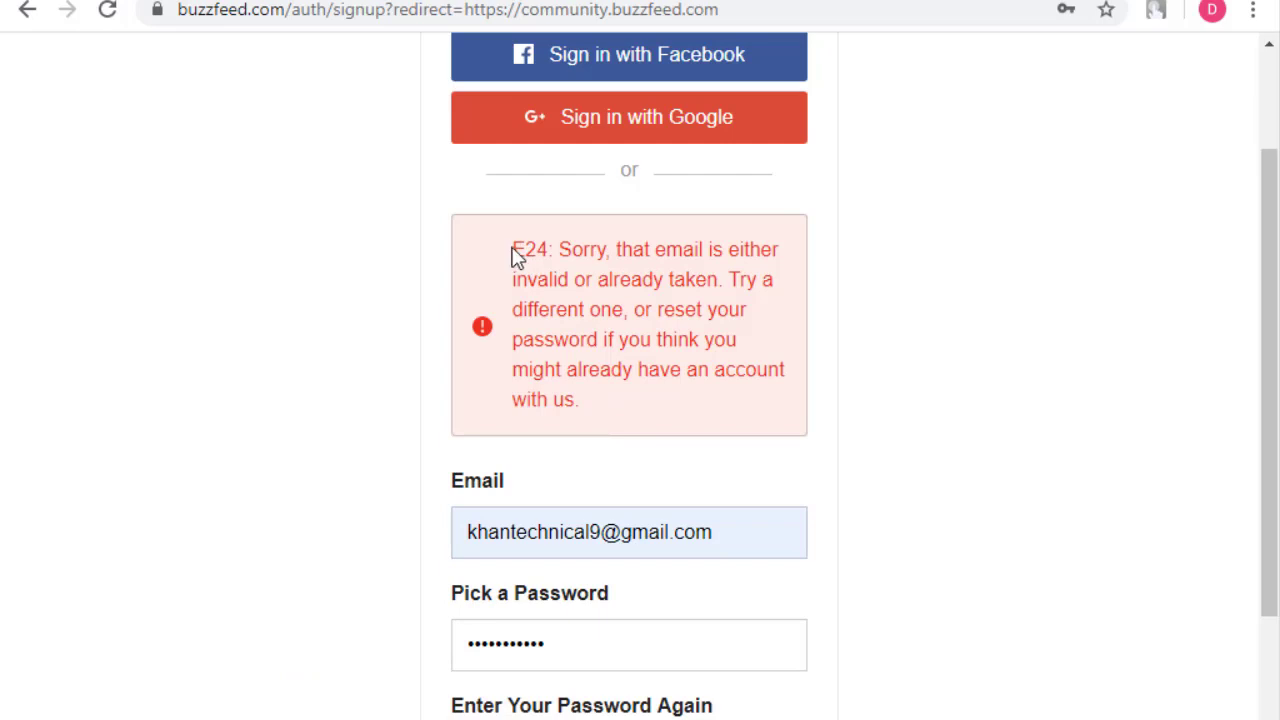
# Step: Read the sign-up error, replace the email with a different saved address, and submit the form again
pyautogui.moveTo(512, 250); pyautogui.dragTo(801, 269)
pyautogui.click(741, 531)
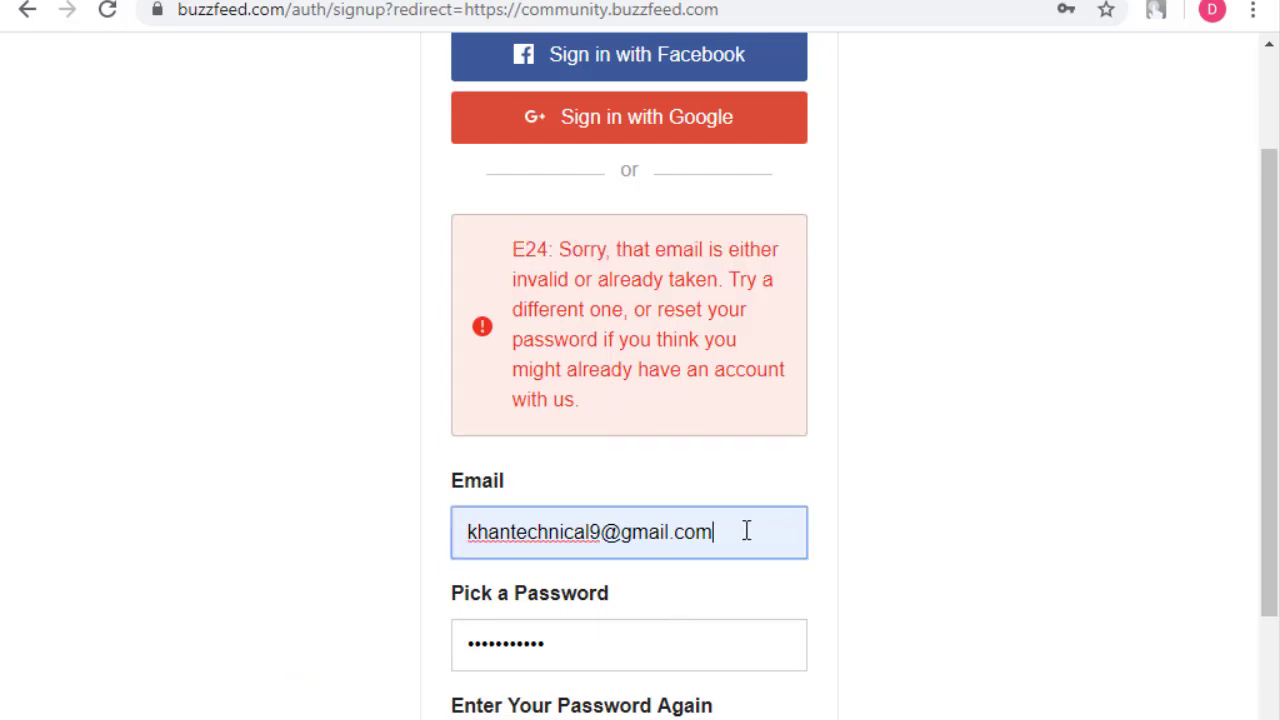
pyautogui.moveTo(760, 530); pyautogui.dragTo(437, 546)
pyautogui.rightClick(543, 537)
pyautogui.click(592, 197)
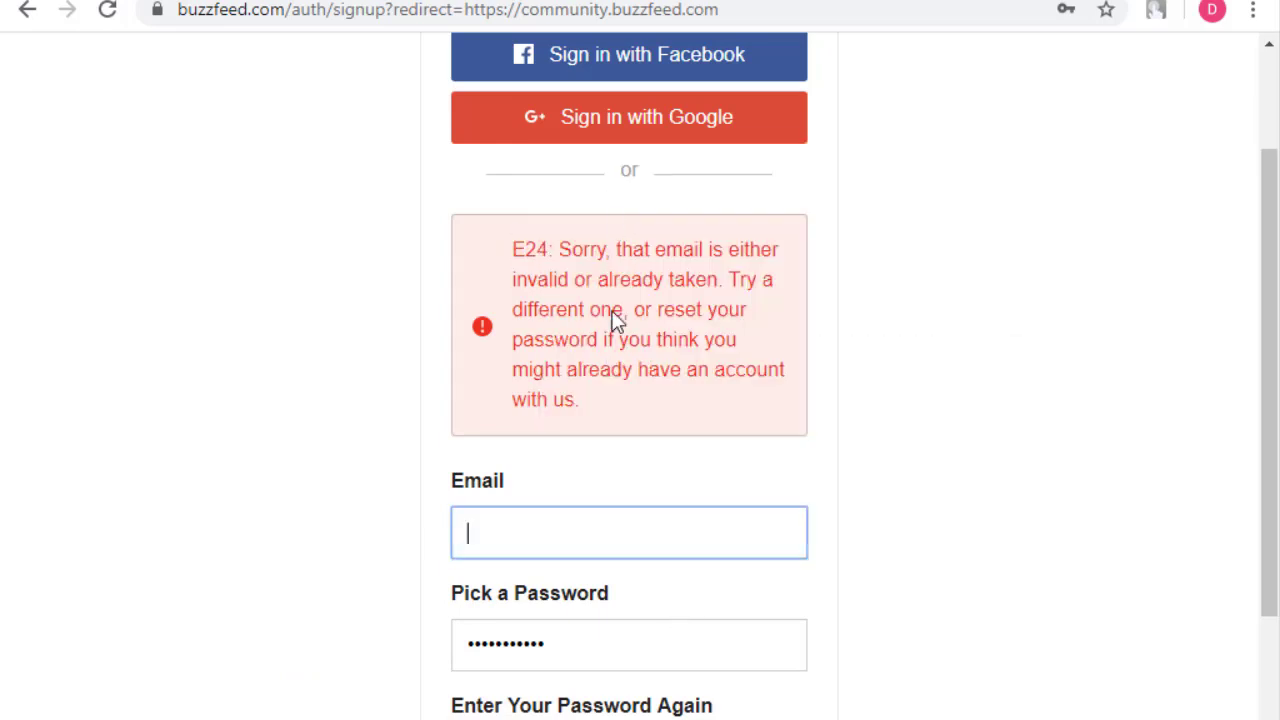
pyautogui.click(566, 545)
pyautogui.click(566, 598)
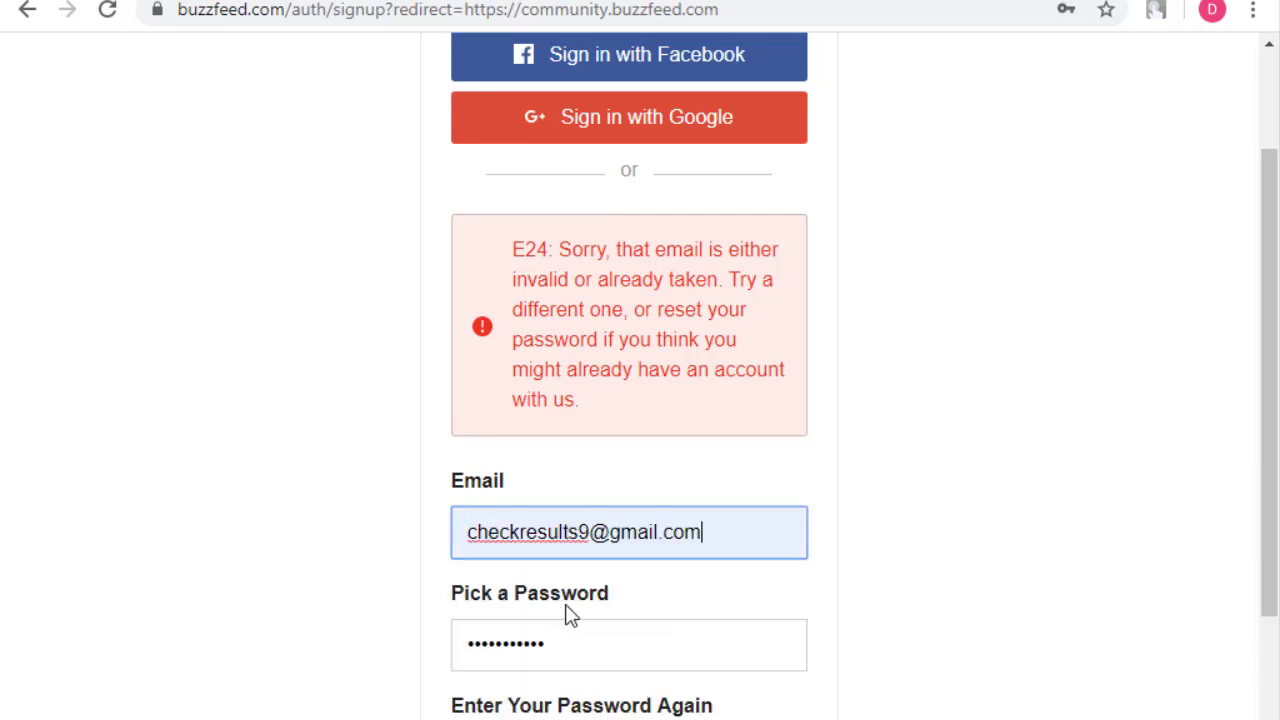
pyautogui.scroll(-4, 680, 608)
pyautogui.click(612, 600)
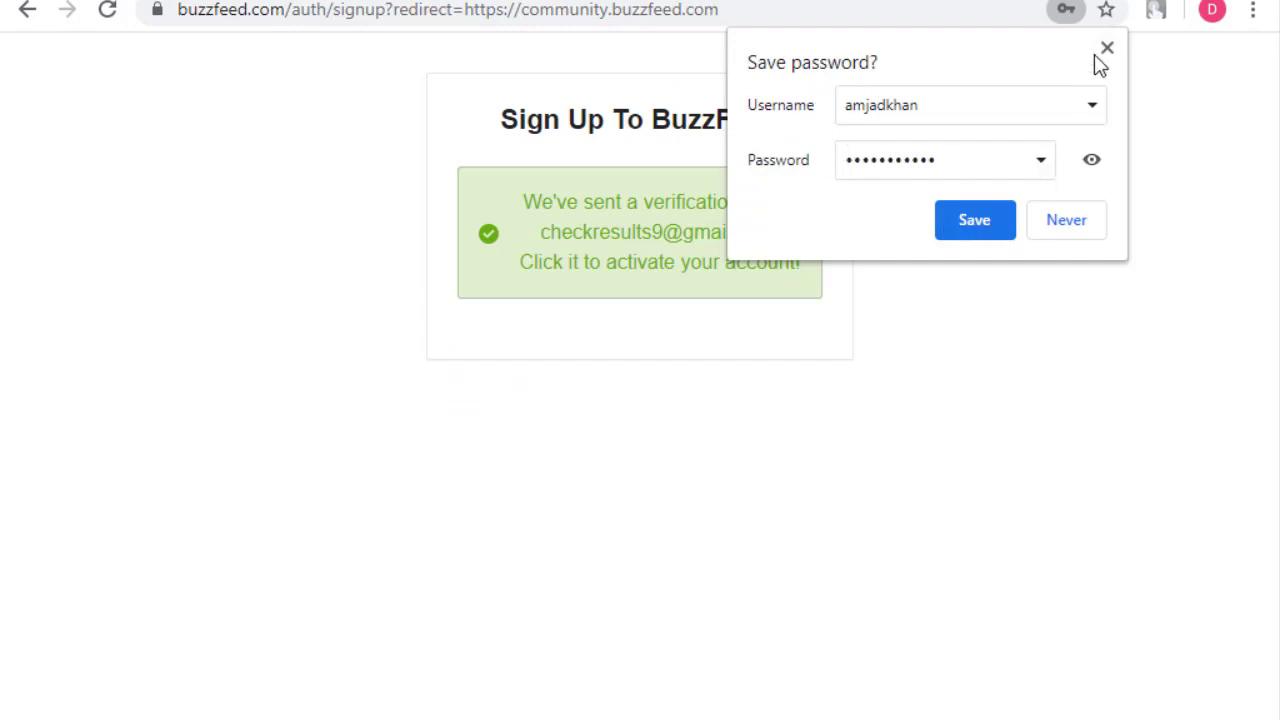
# Step: Save the new BuzzFeed login in the browser and read which email address the verification link was sent to
pyautogui.click(972, 228)
pyautogui.moveTo(524, 205); pyautogui.dragTo(683, 212)
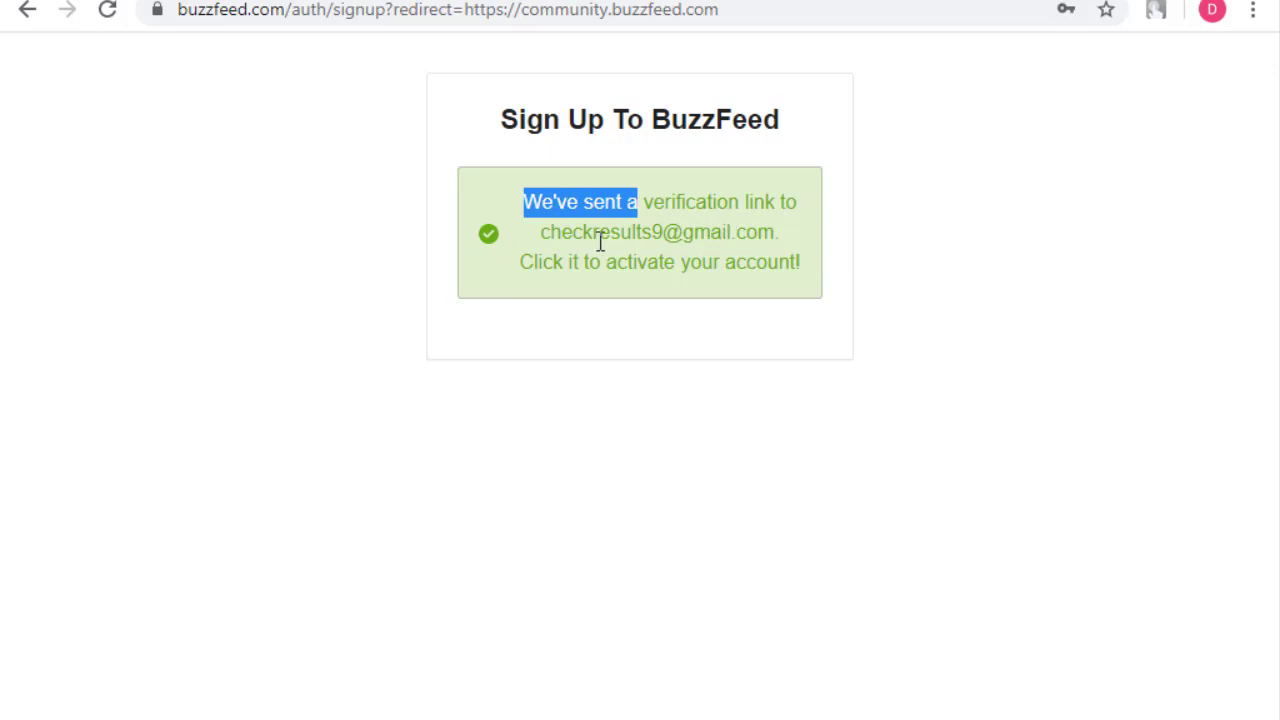
pyautogui.moveTo(541, 232); pyautogui.dragTo(775, 233)
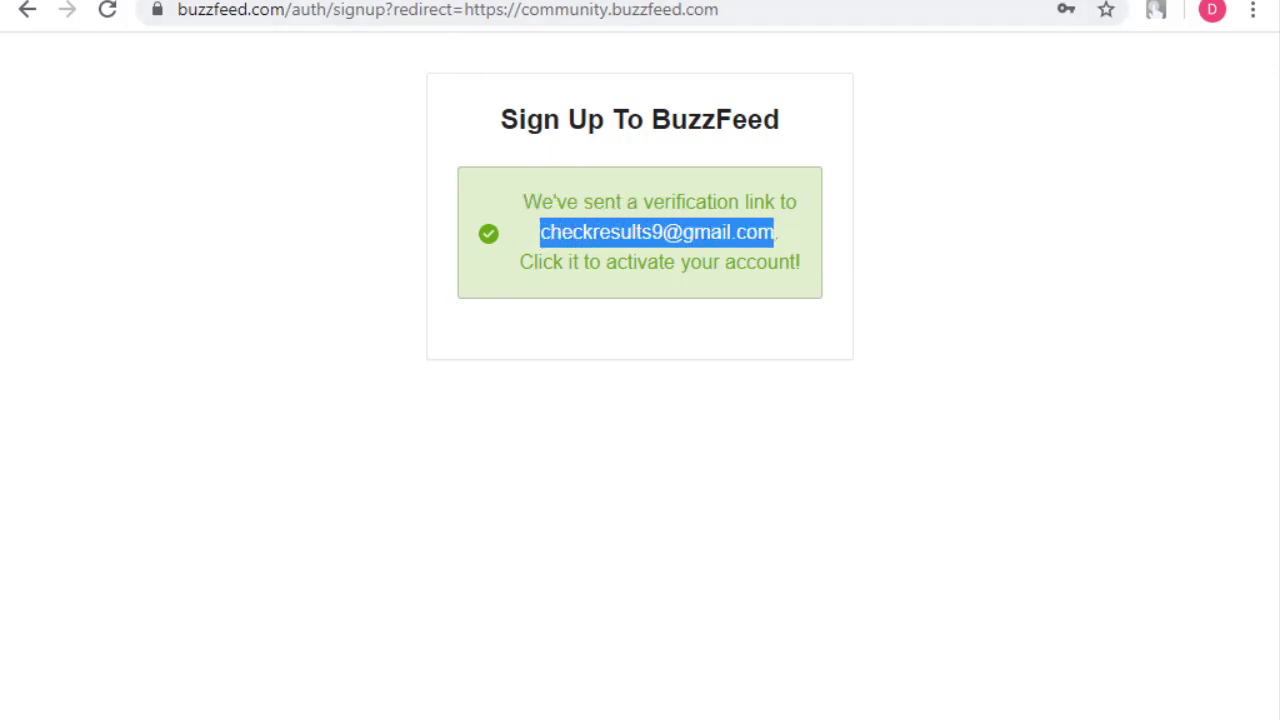
# Step: Open Gmail in a new tab and recheck the verification notice on the BuzzFeed sign-up page
pyautogui.hotkey('ctrl', 't')
pyautogui.click(1045, 112)
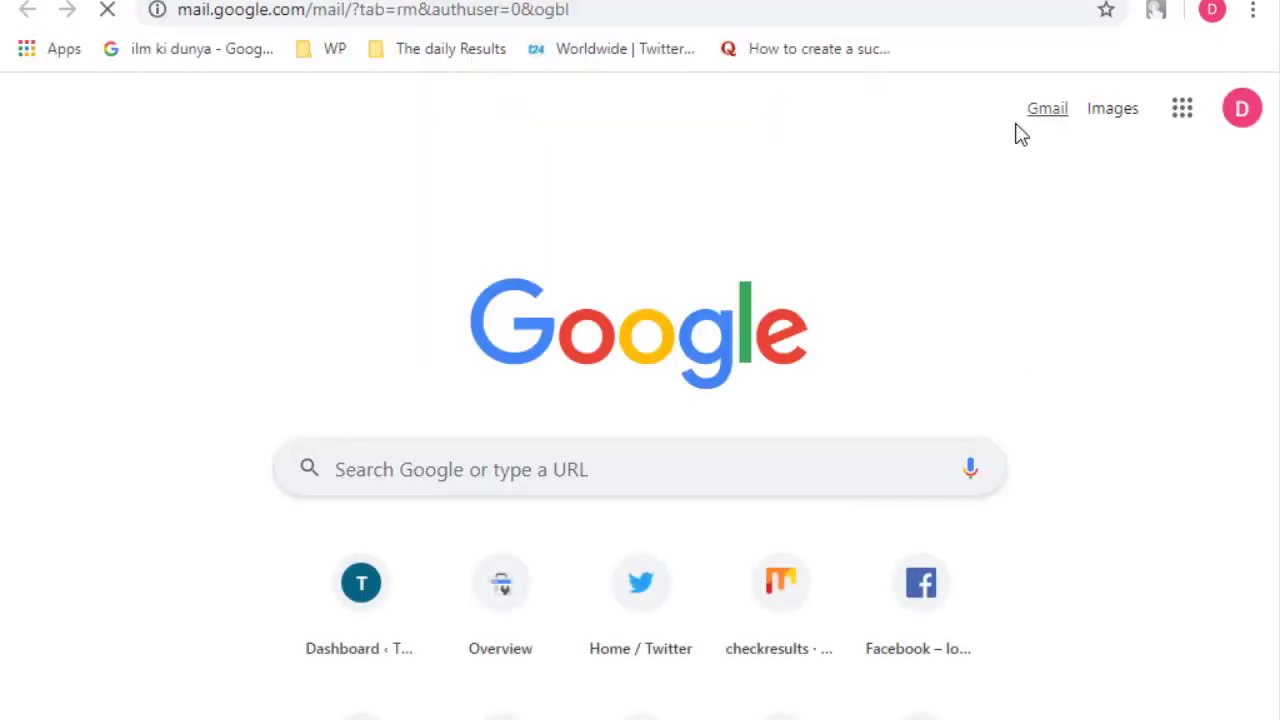
pyautogui.hotkey('ctrl', 'shift', 'Tab')
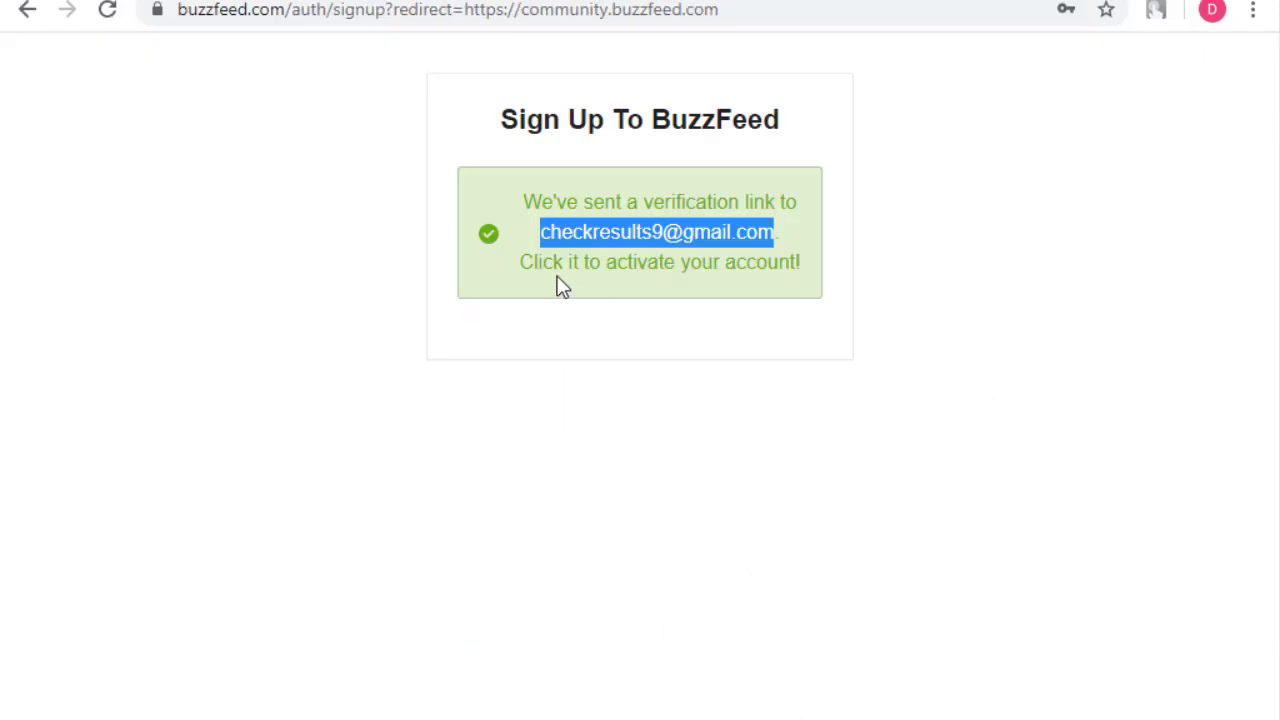
pyautogui.hotkey('ctrl', 'Tab')
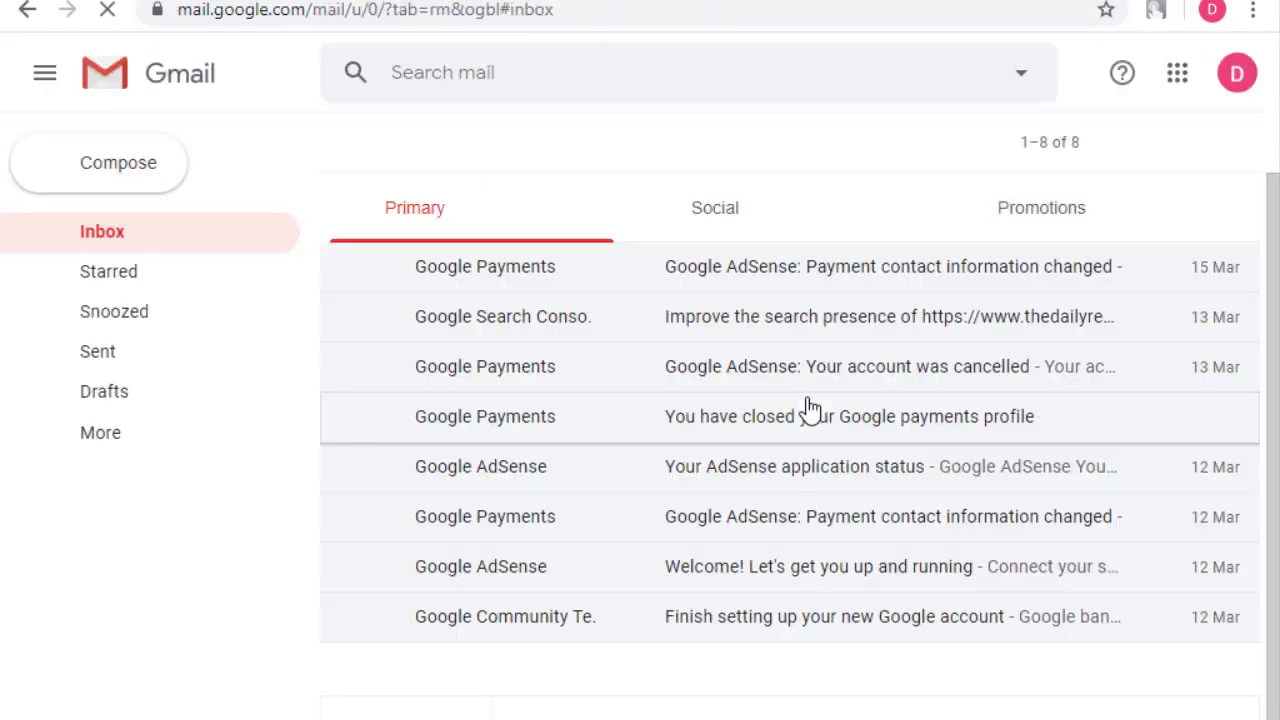
# Step: Switch Gmail to the signed-out Google account whose address received the BuzzFeed verification link
pyautogui.click(1238, 74)
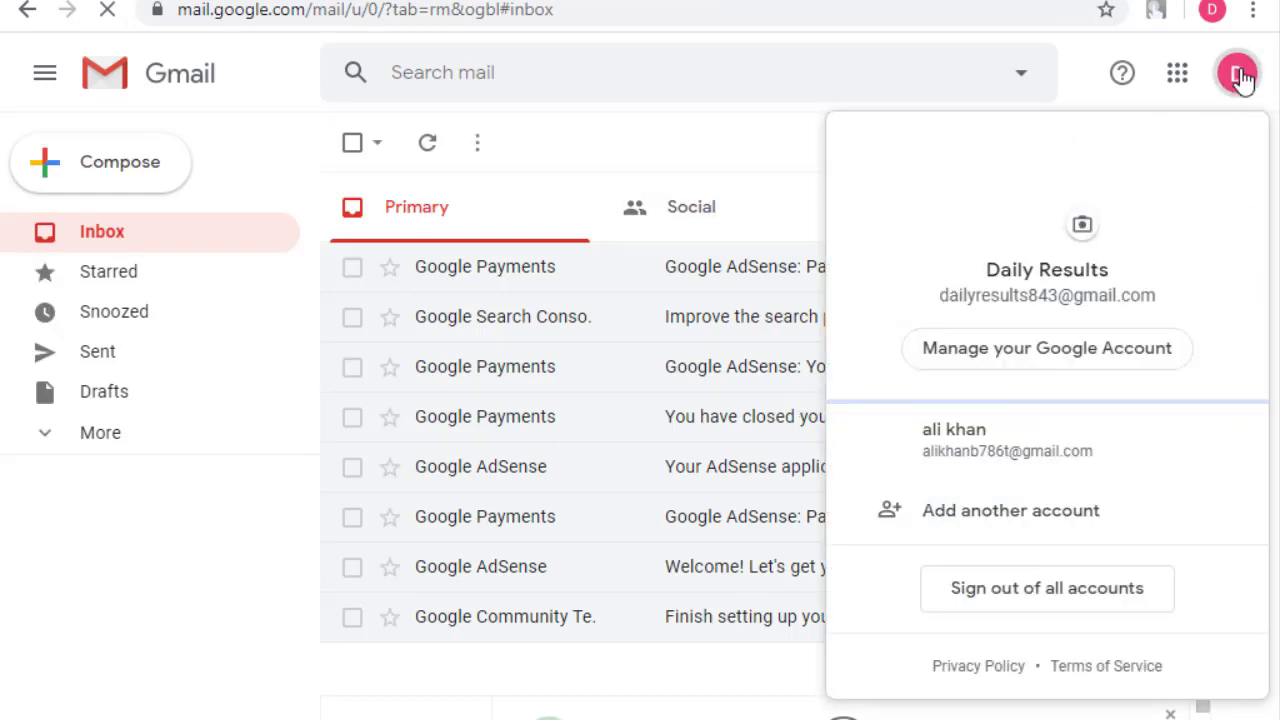
pyautogui.scroll(-1, 1042, 612)
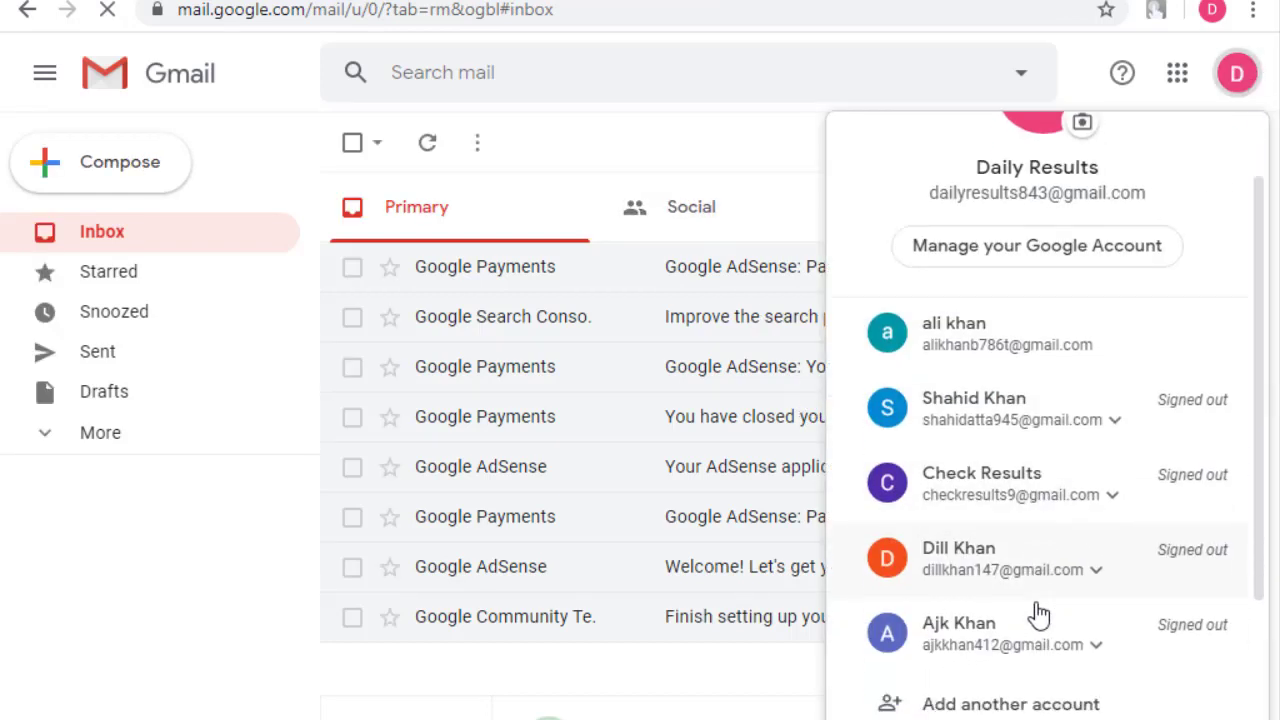
pyautogui.click(1020, 494)
pyautogui.click(960, 526)
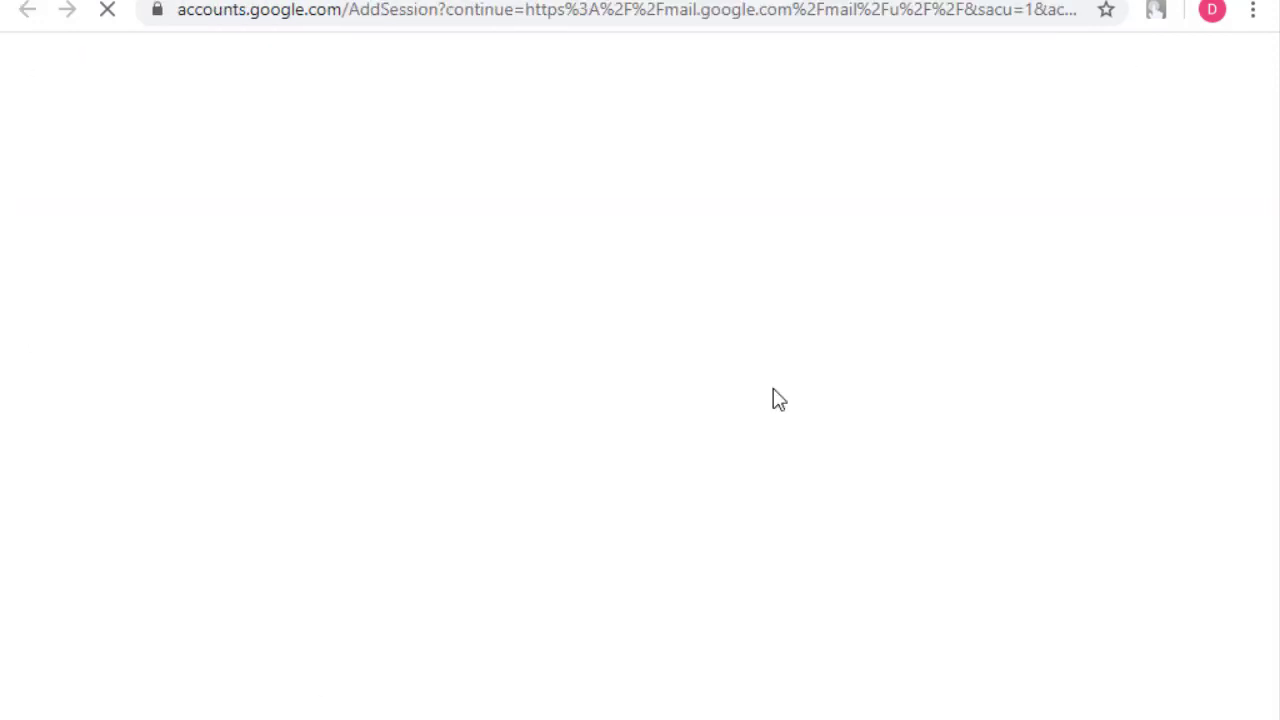
pyautogui.click(352, 143)
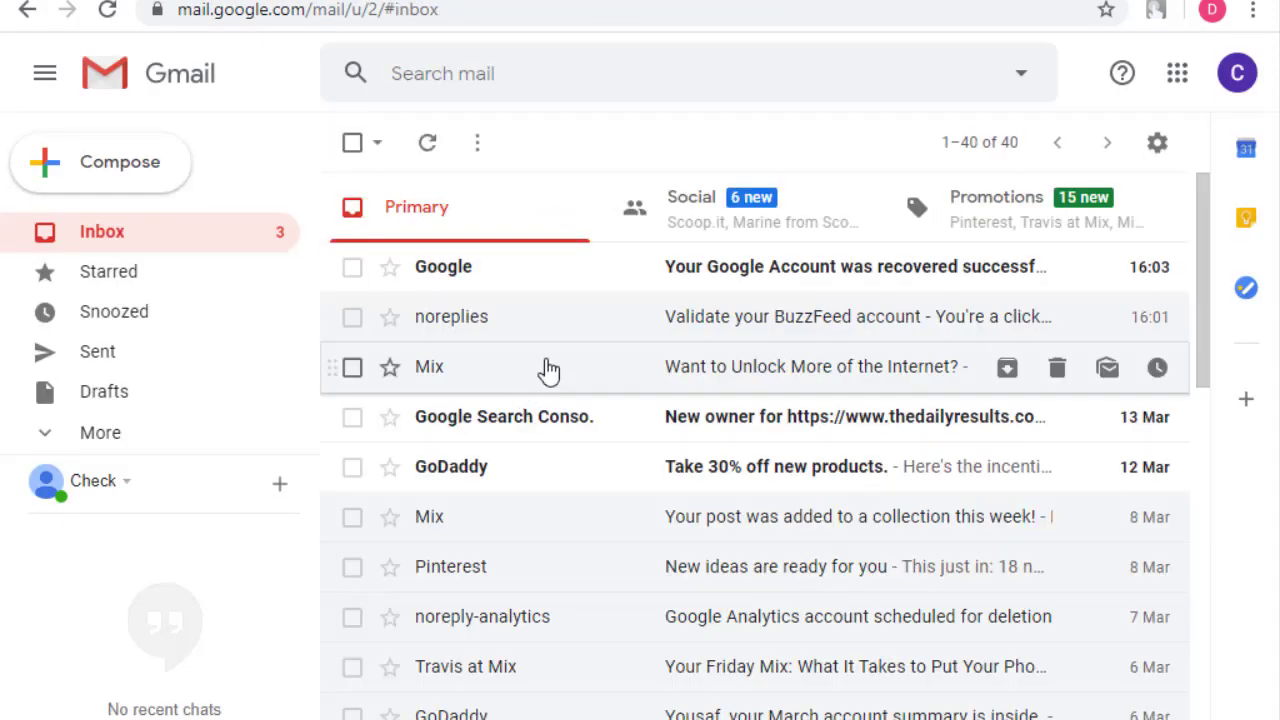
# Step: Activate the account through the link in BuzzFeed's validation email and sign in with the saved login
pyautogui.click(555, 320)
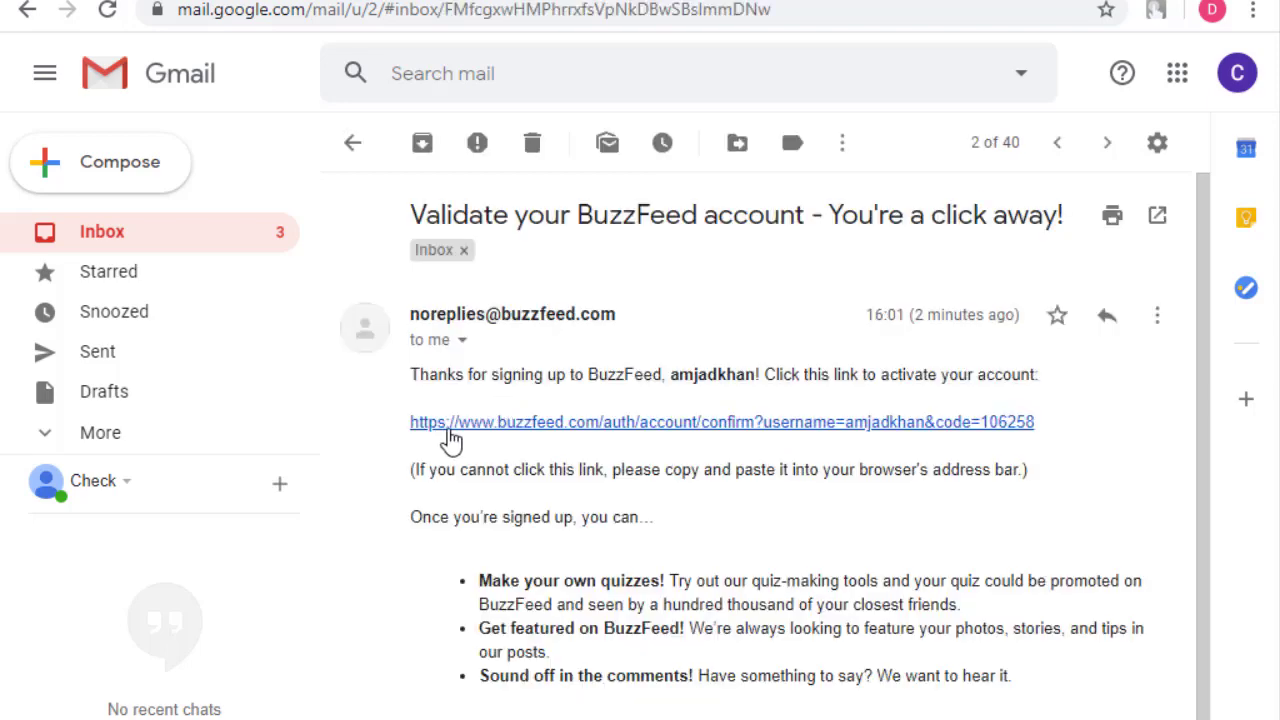
pyautogui.click(700, 422)
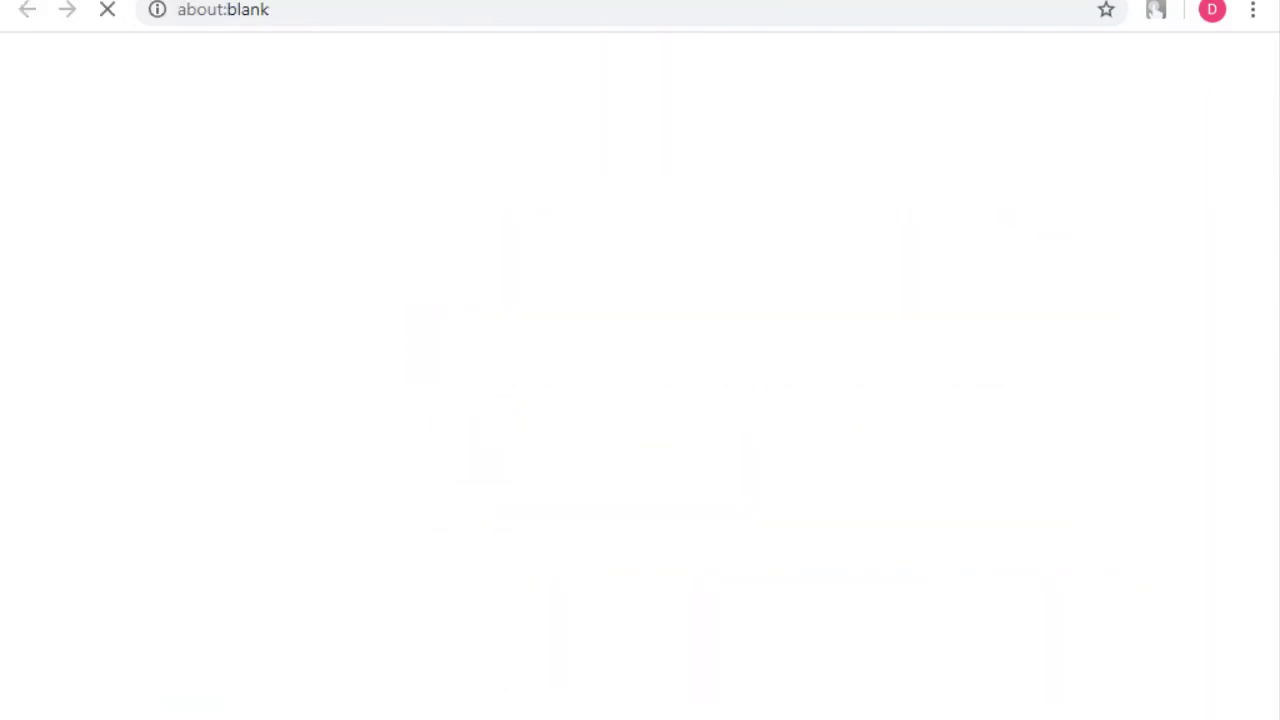
pyautogui.click(617, 309)
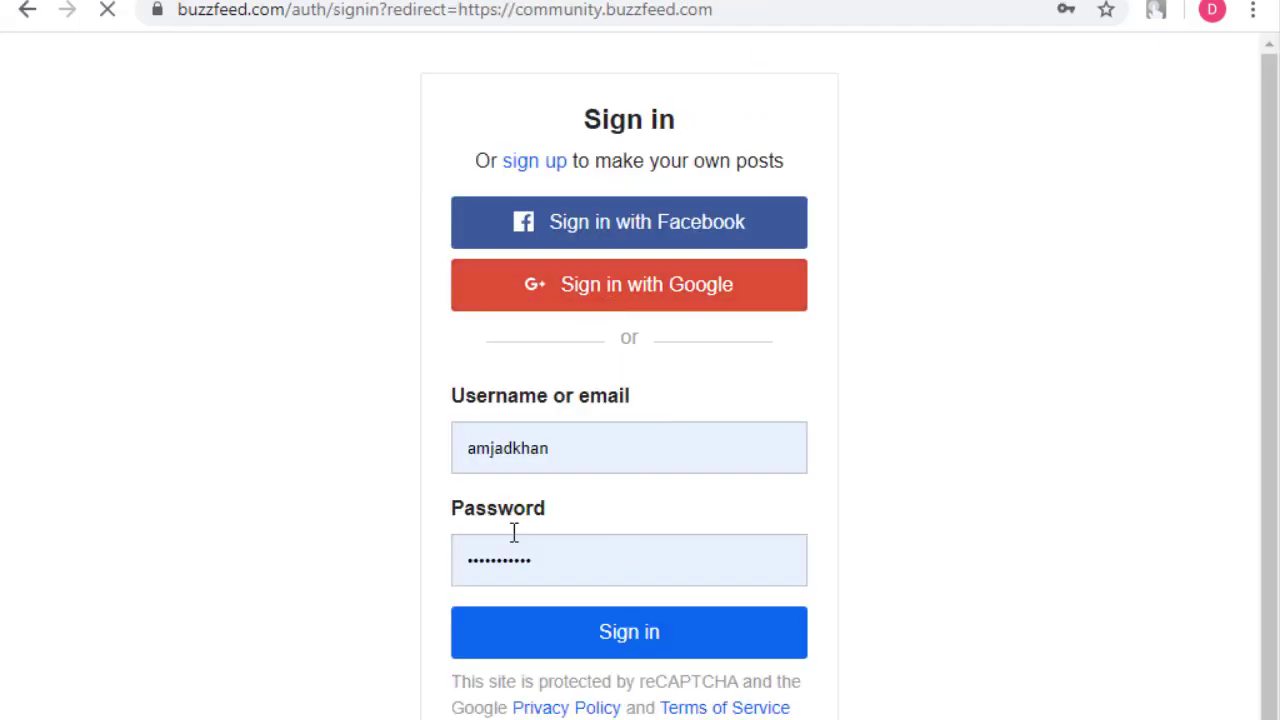
pyautogui.click(620, 645)
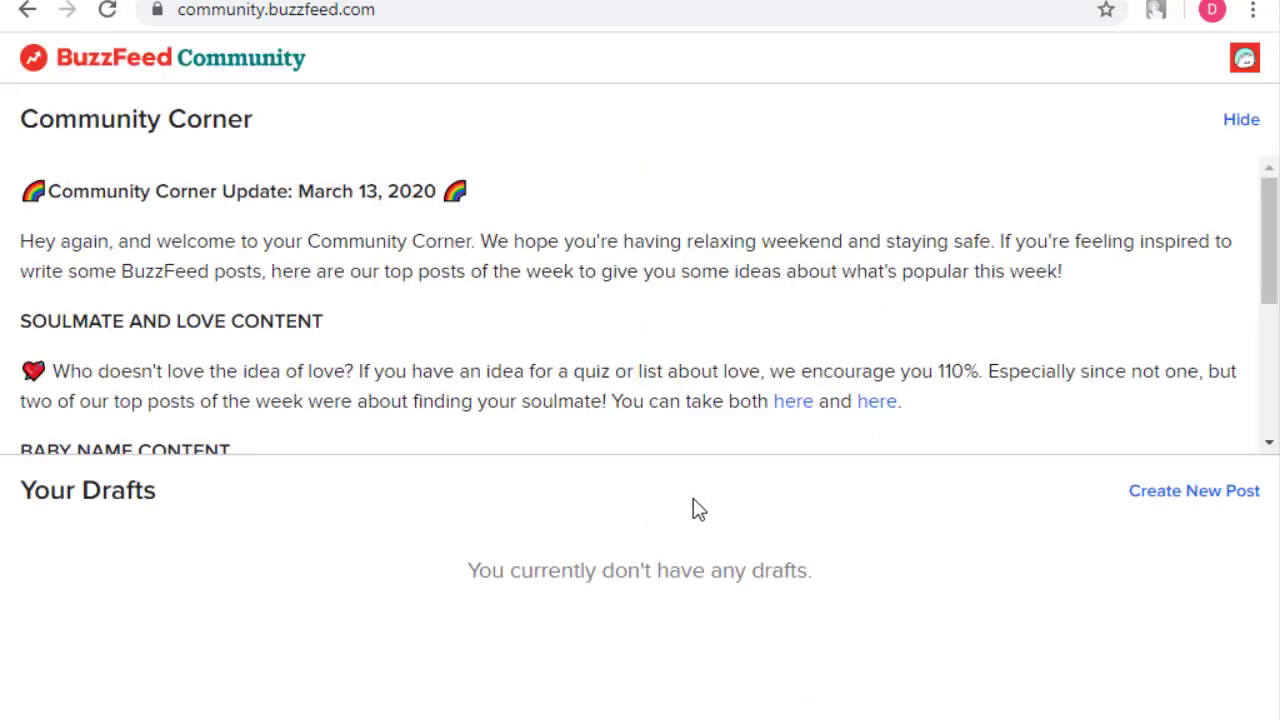
# Step: Open the BuzzFeed account settings and review the profile information fields, including bio, website, Twitter and Facebook
pyautogui.click(1242, 62)
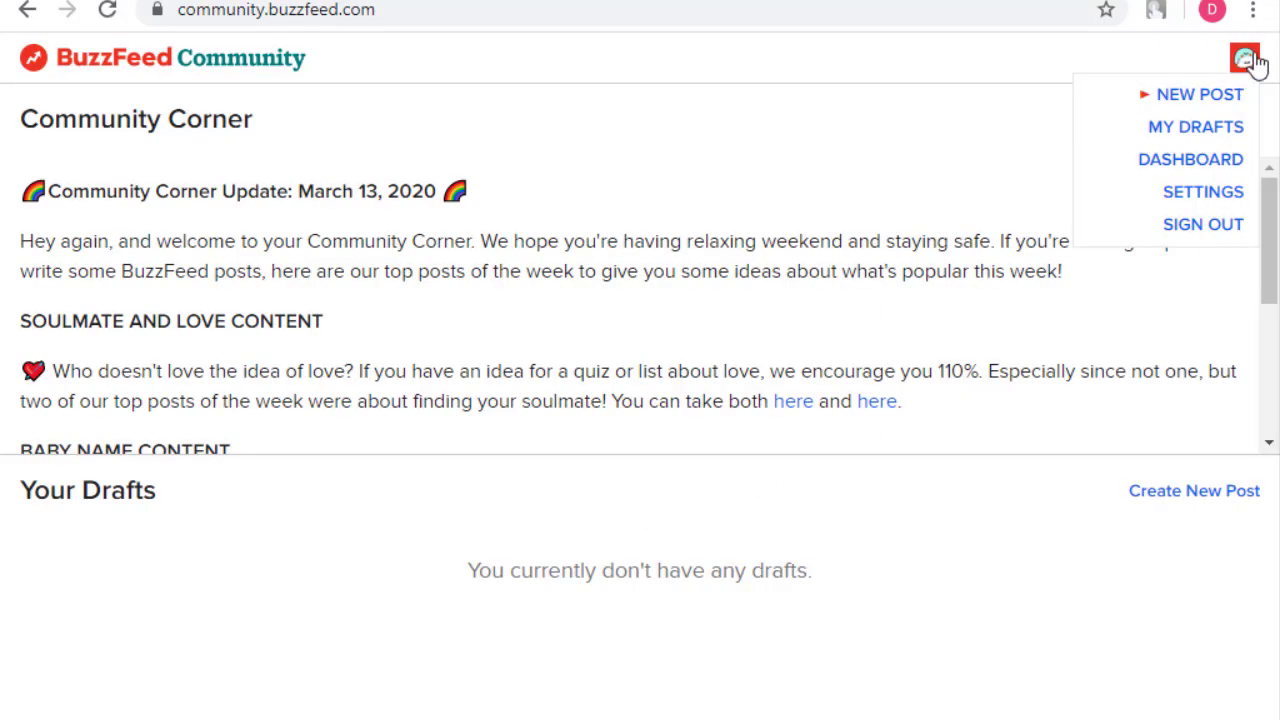
pyautogui.click(1214, 200)
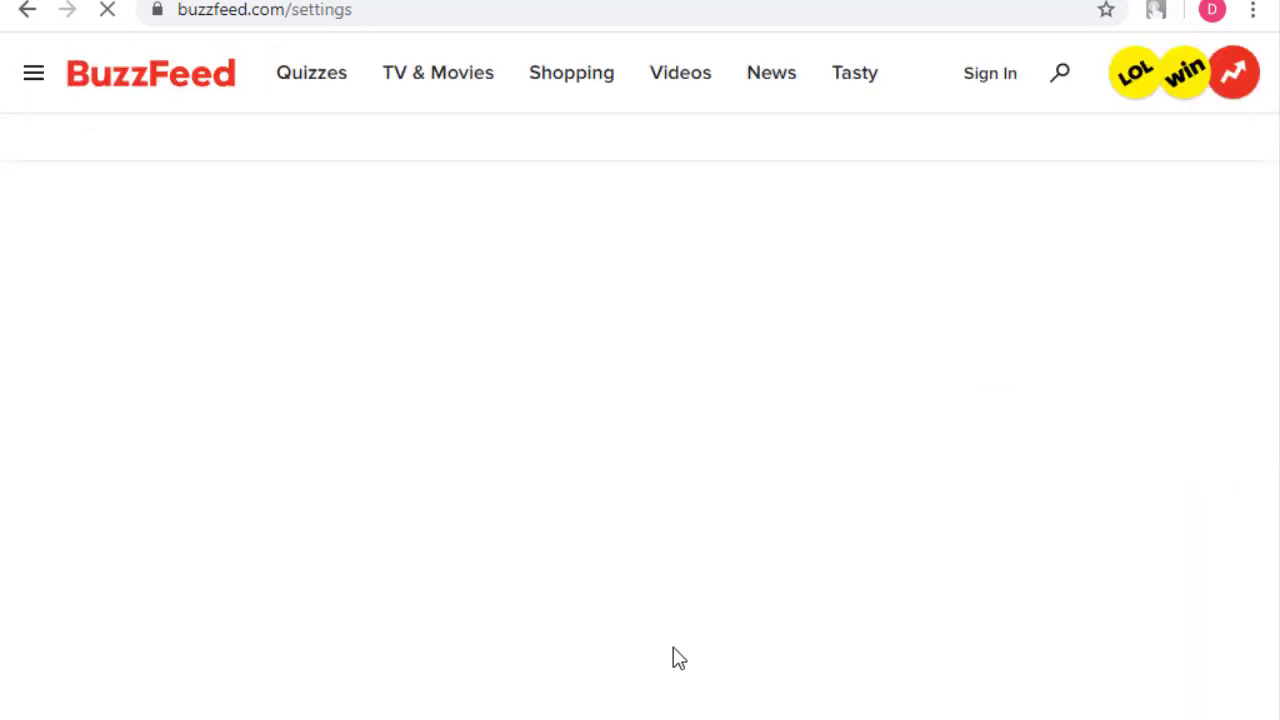
pyautogui.scroll(-3, 543, 400)
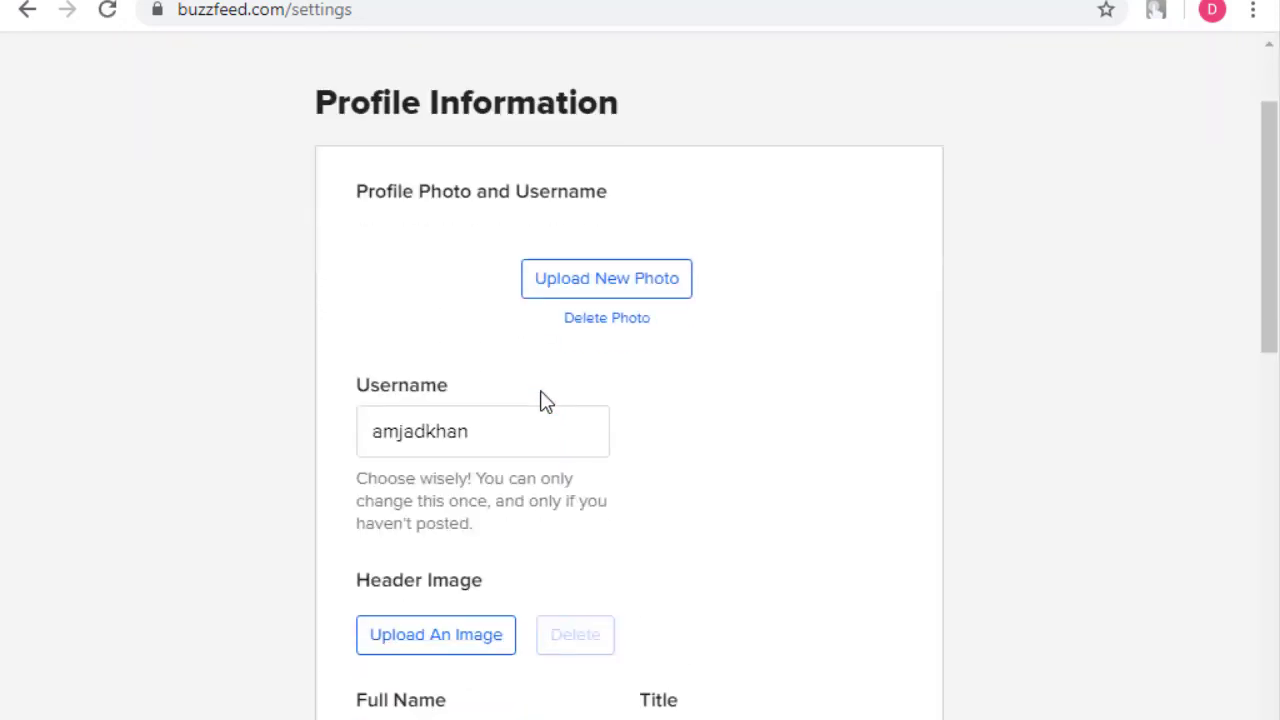
pyautogui.scroll(-7, 571, 631)
pyautogui.scroll(7, 545, 636)
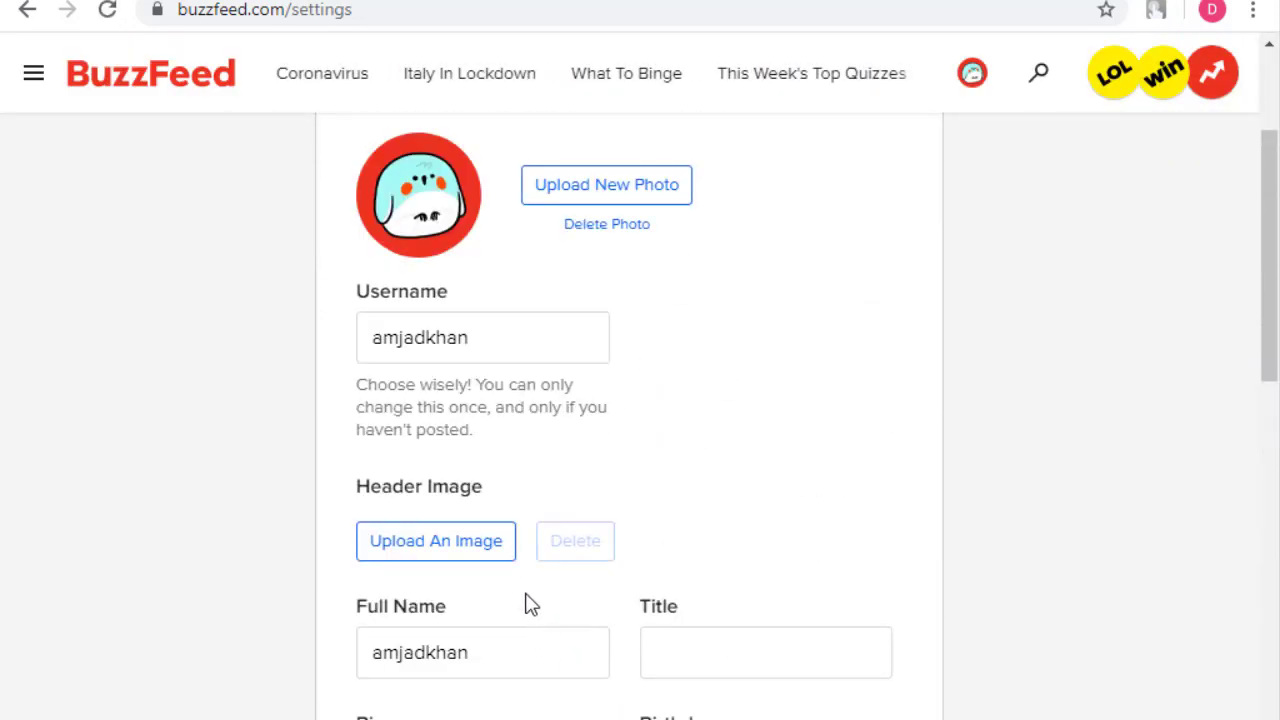
pyautogui.scroll(-4, 526, 603)
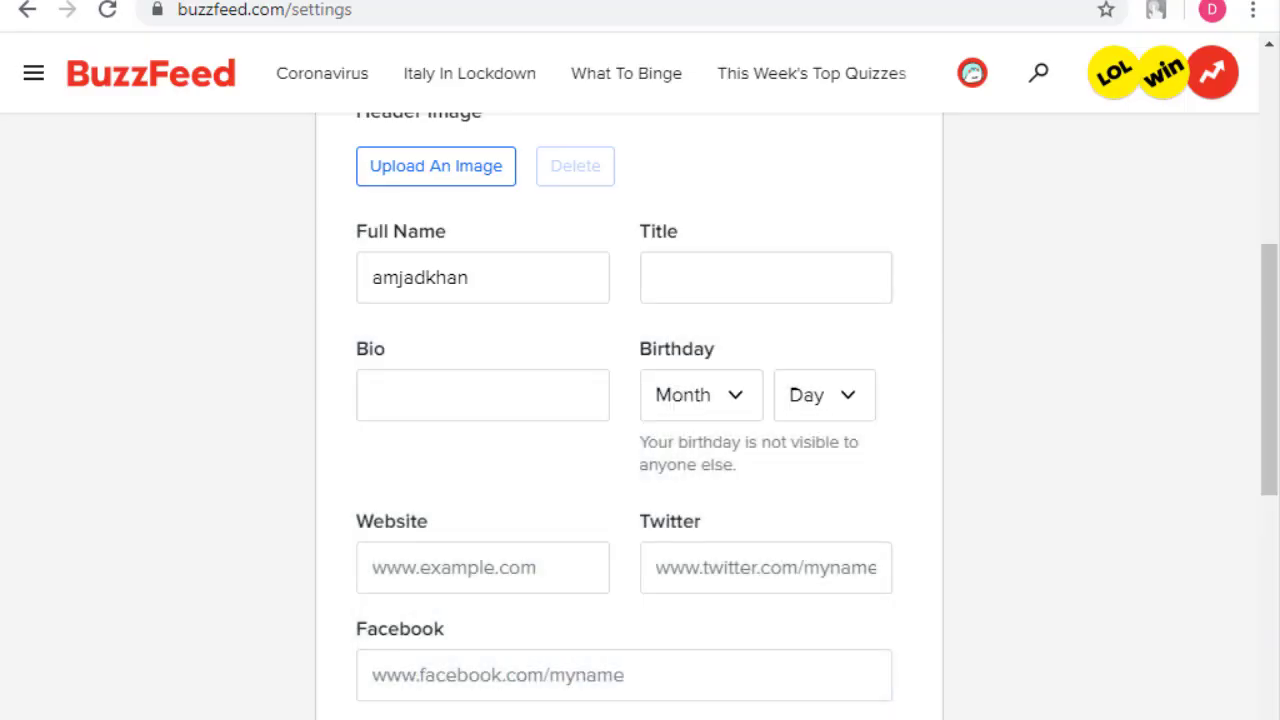
# Step: Enter "web design & web development" in the Bio field of the profile information
pyautogui.click(550, 271)
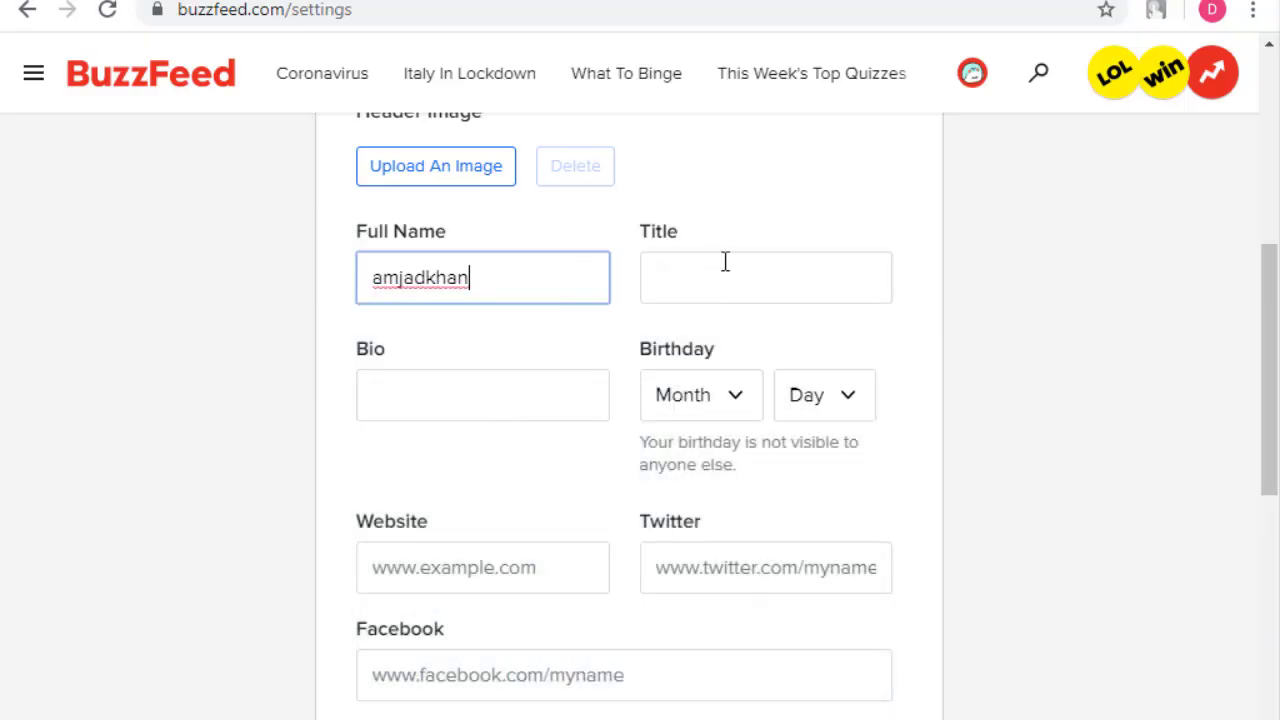
pyautogui.click(726, 261)
pyautogui.click(430, 397)
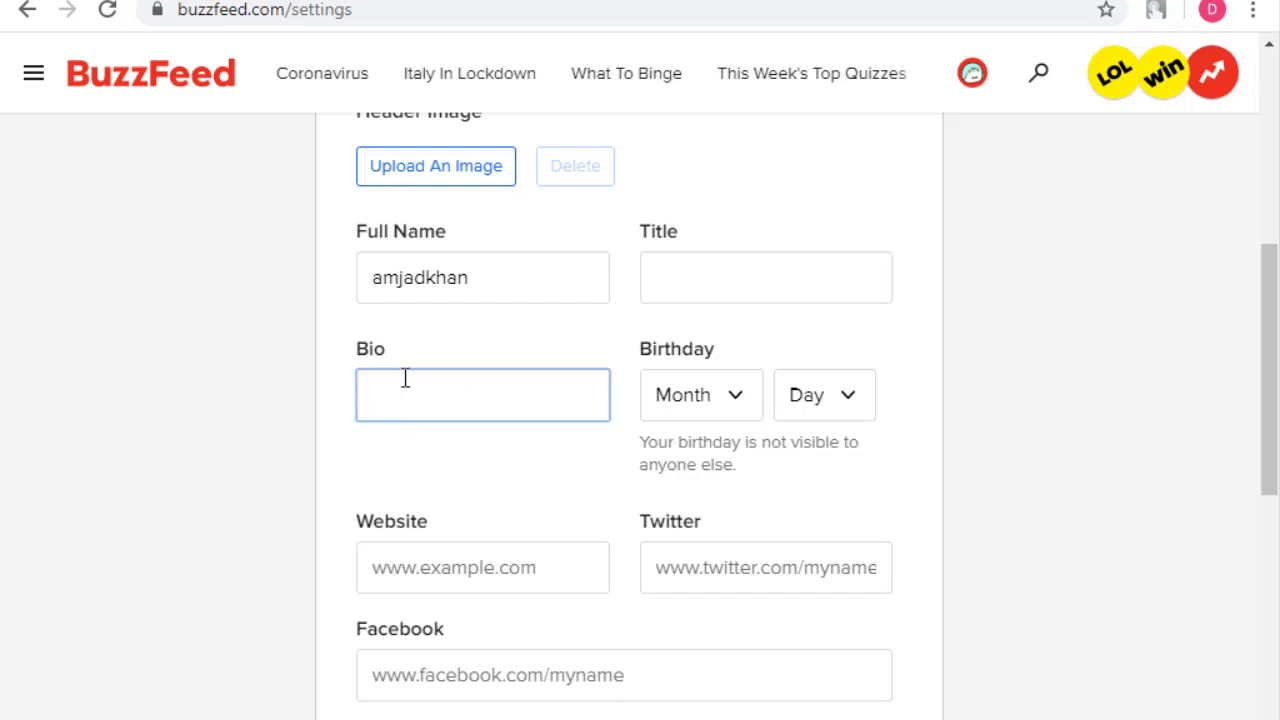
pyautogui.scroll(-3, 675, 470)
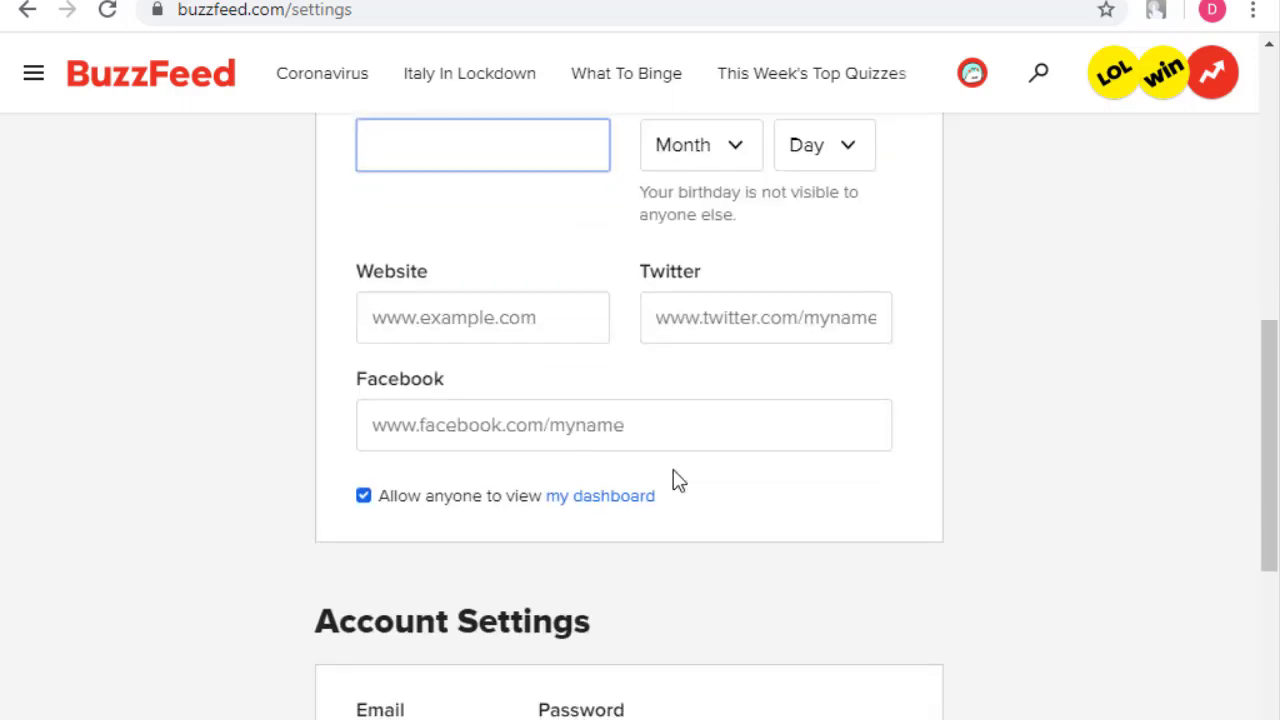
pyautogui.scroll(1, 483, 297)
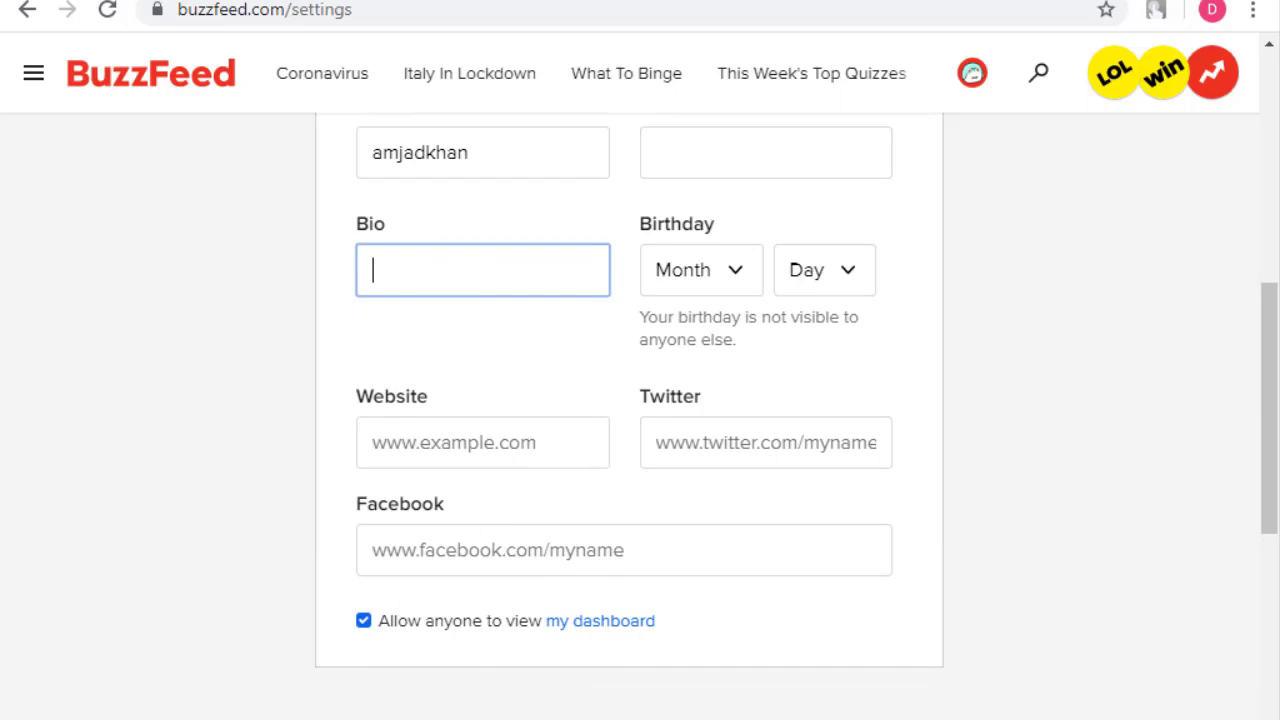
pyautogui.press('ctrl+super+o')
pyautogui.moveTo(458, 2); pyautogui.dragTo(385, 535)
pyautogui.write('web')
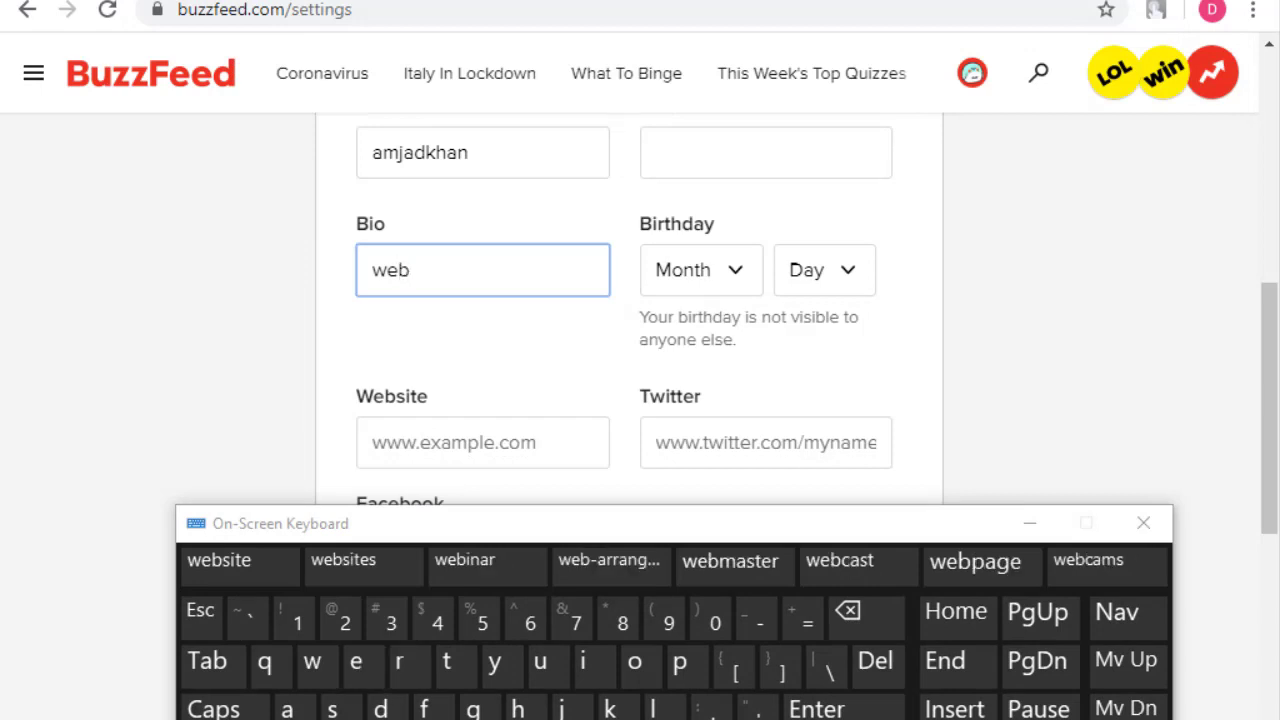
pyautogui.write(' d')
pyautogui.click(358, 562)
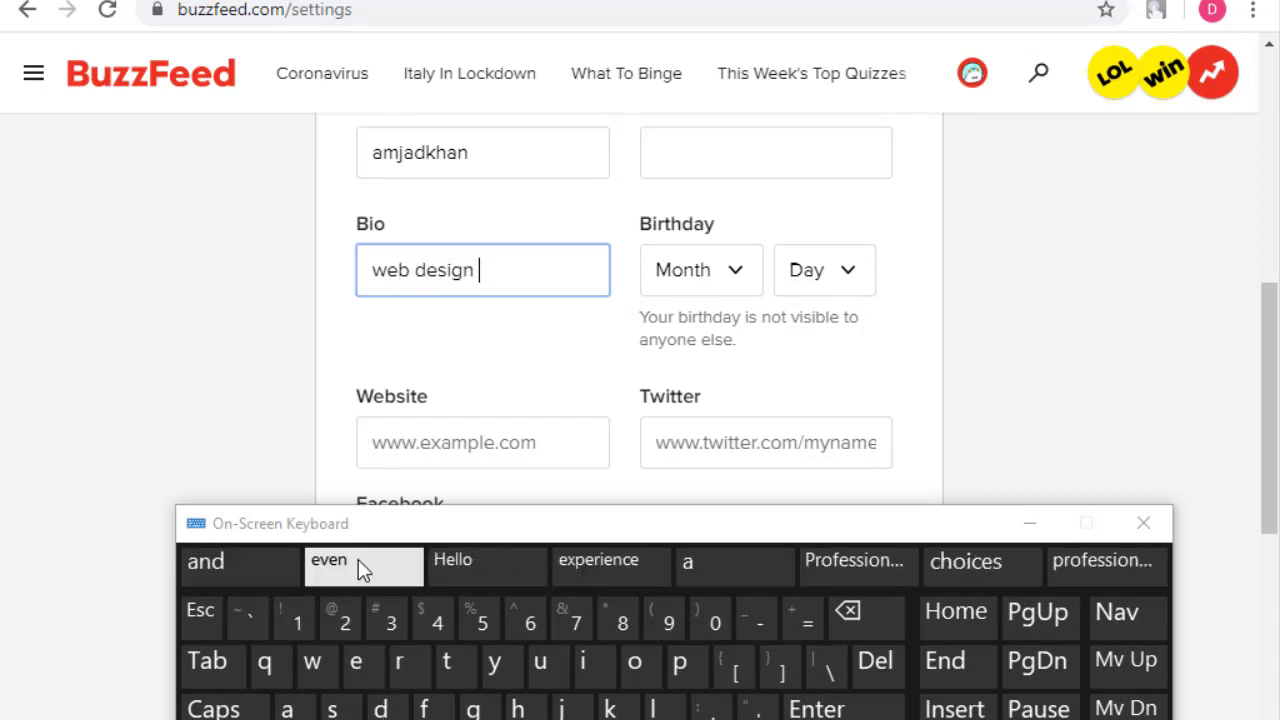
pyautogui.write('& ')
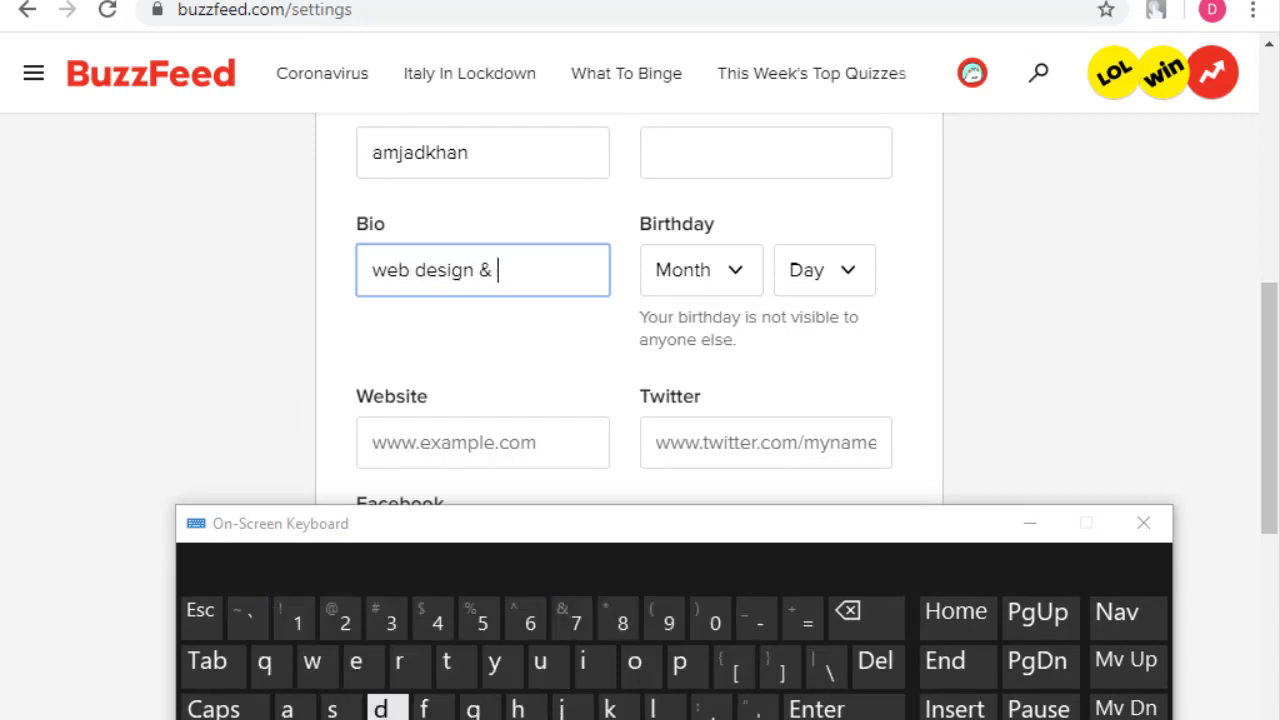
pyautogui.write('web')
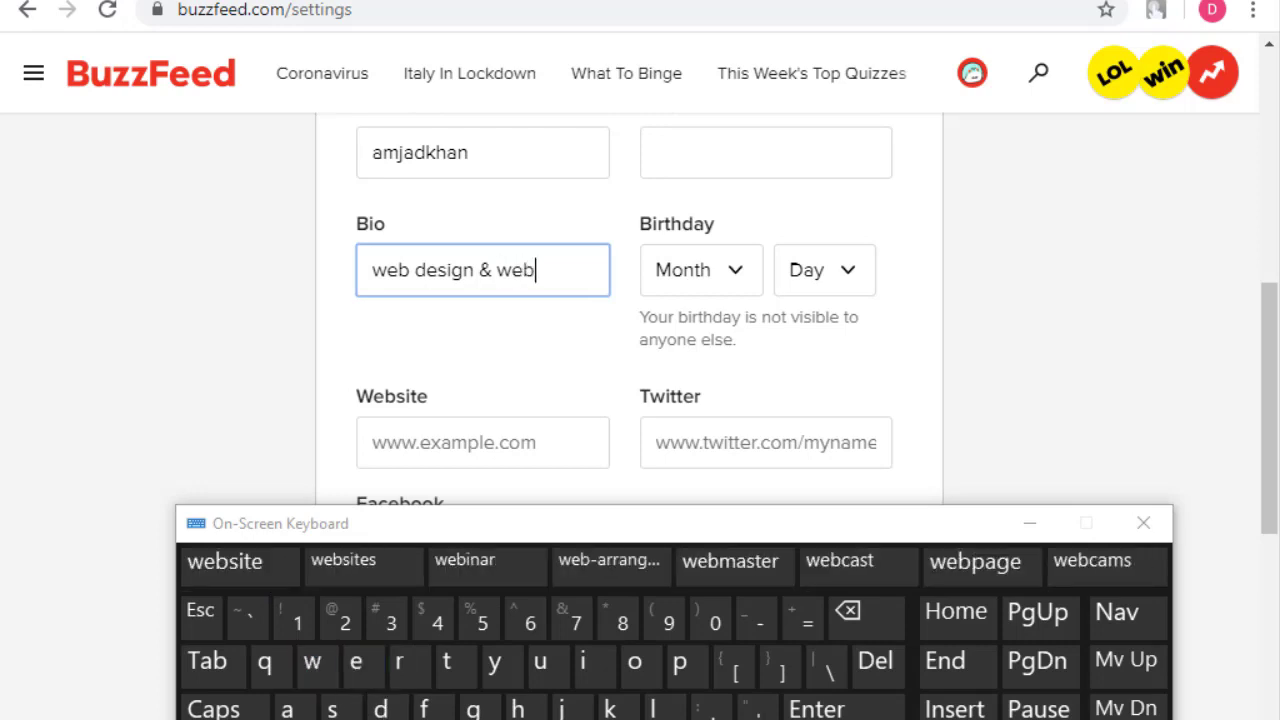
pyautogui.write(' d')
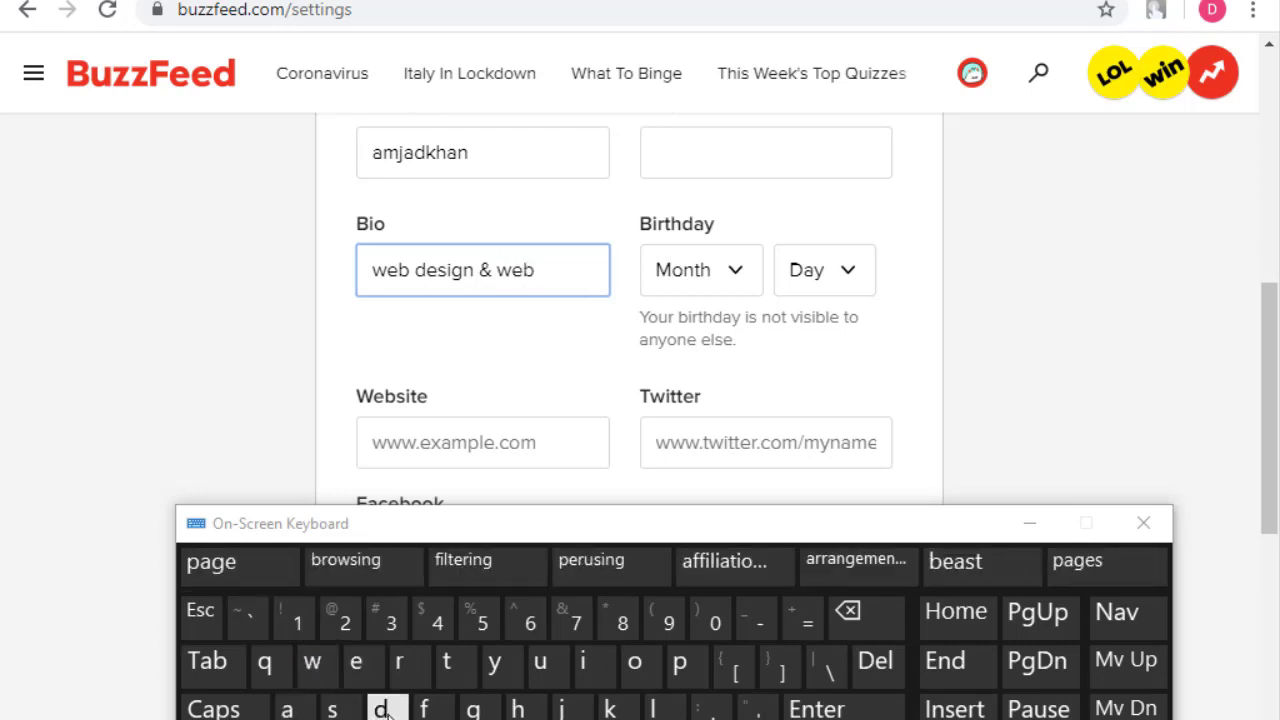
pyautogui.click(250, 571)
# Step: Complete the bio by adding "visit my website" after the existing text
pyautogui.write('vi')
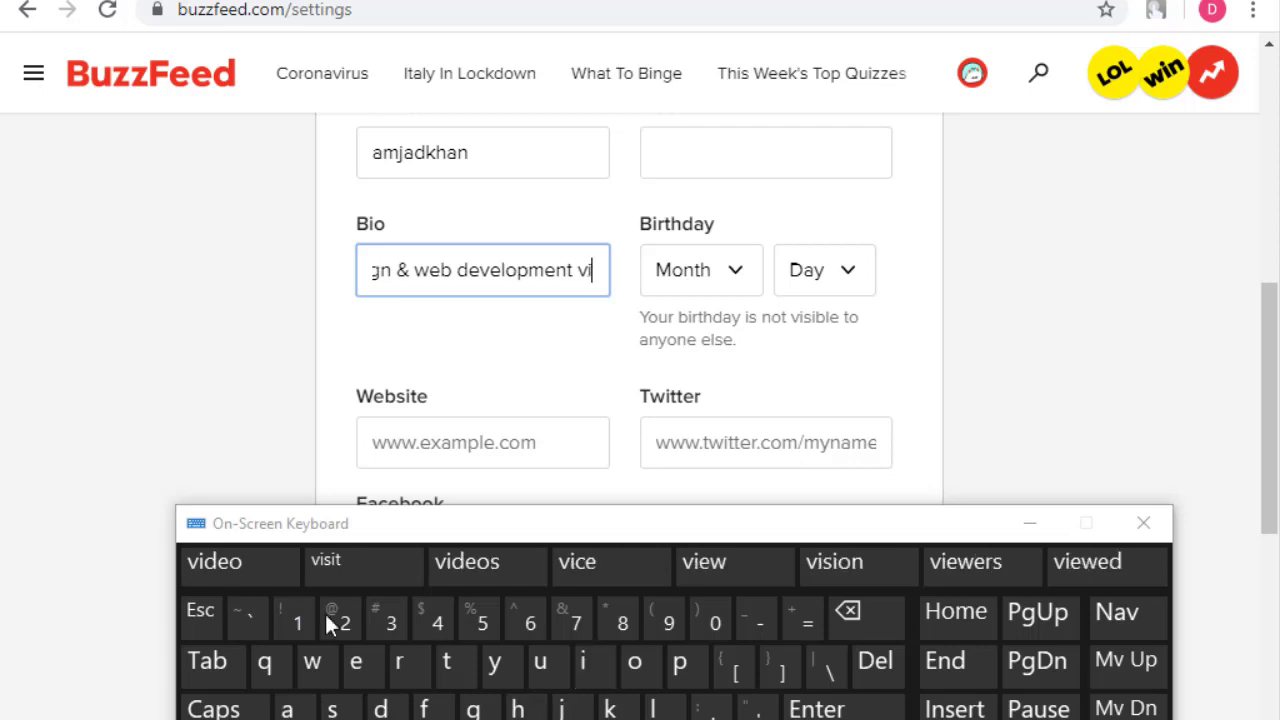
pyautogui.click(326, 564)
pyautogui.write('my ')
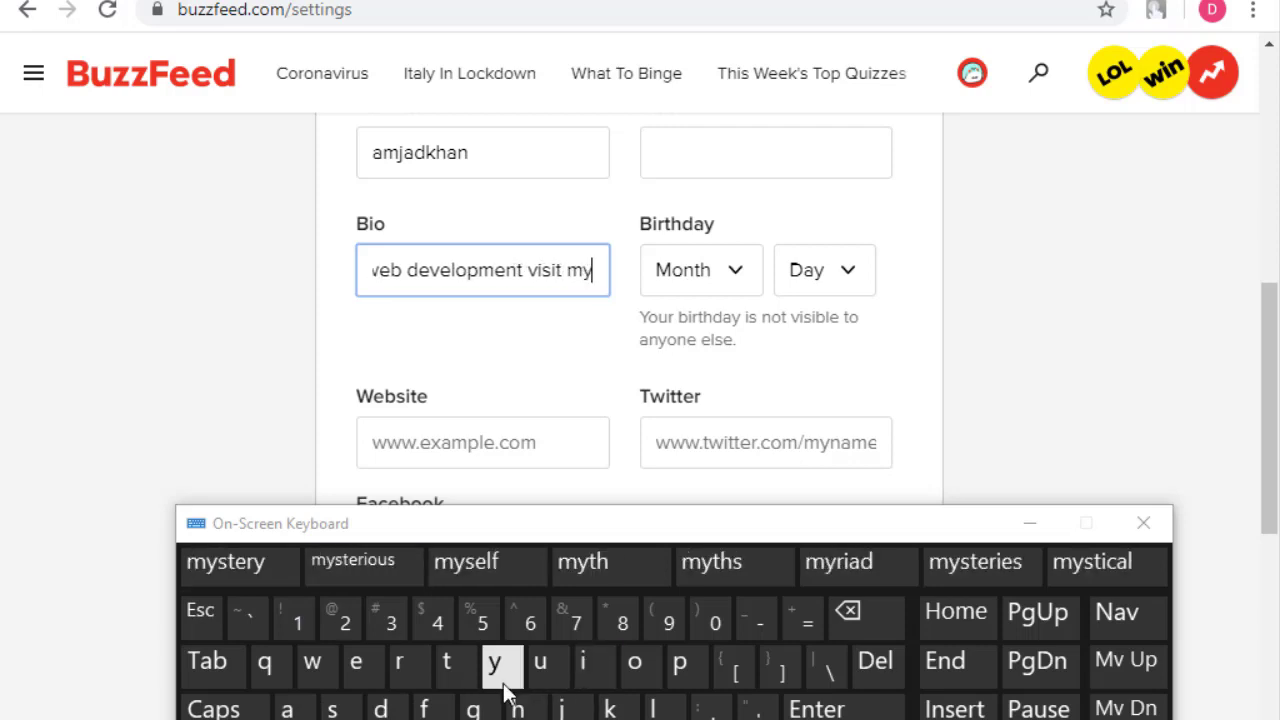
pyautogui.write('we')
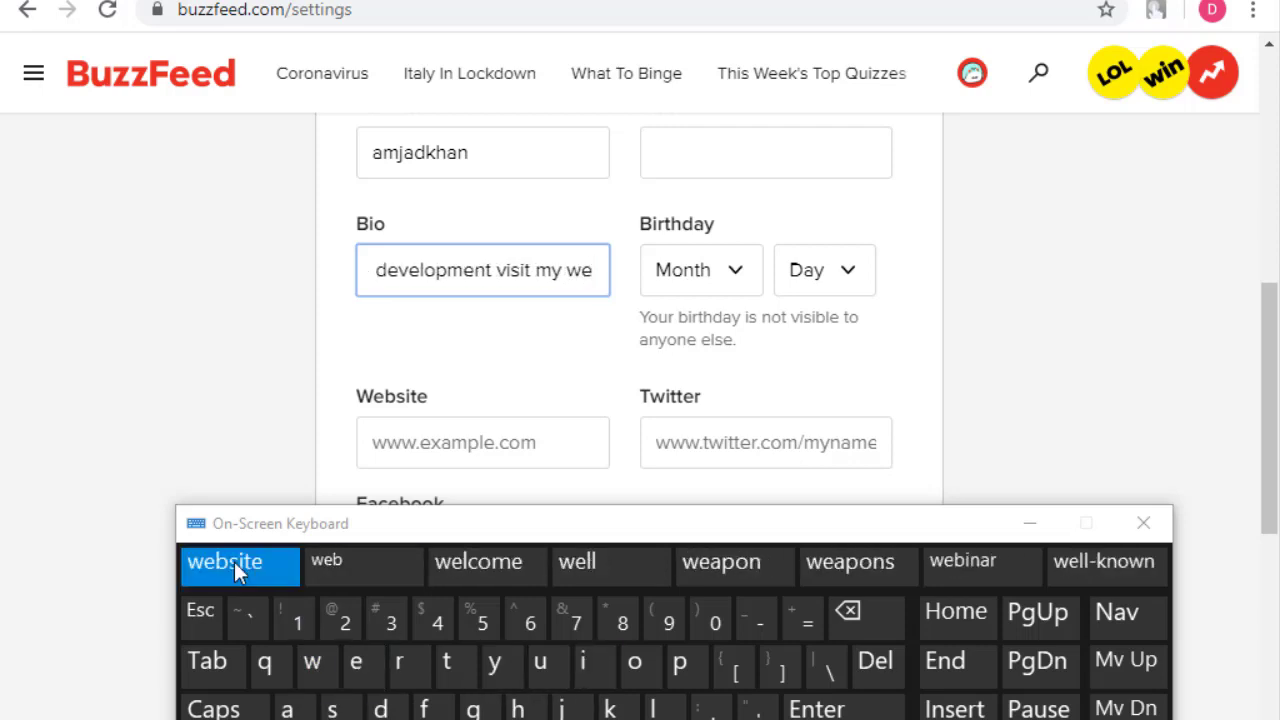
pyautogui.click(230, 561)
pyautogui.click(459, 285)
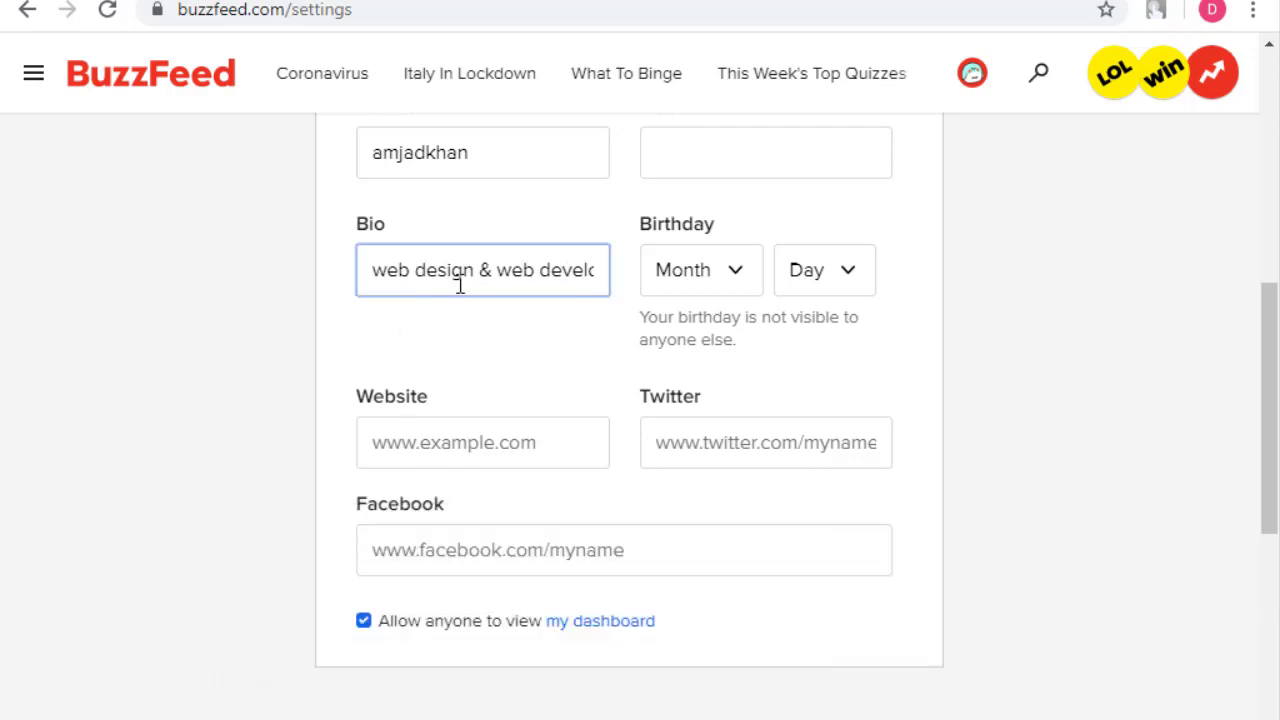
pyautogui.click(487, 437)
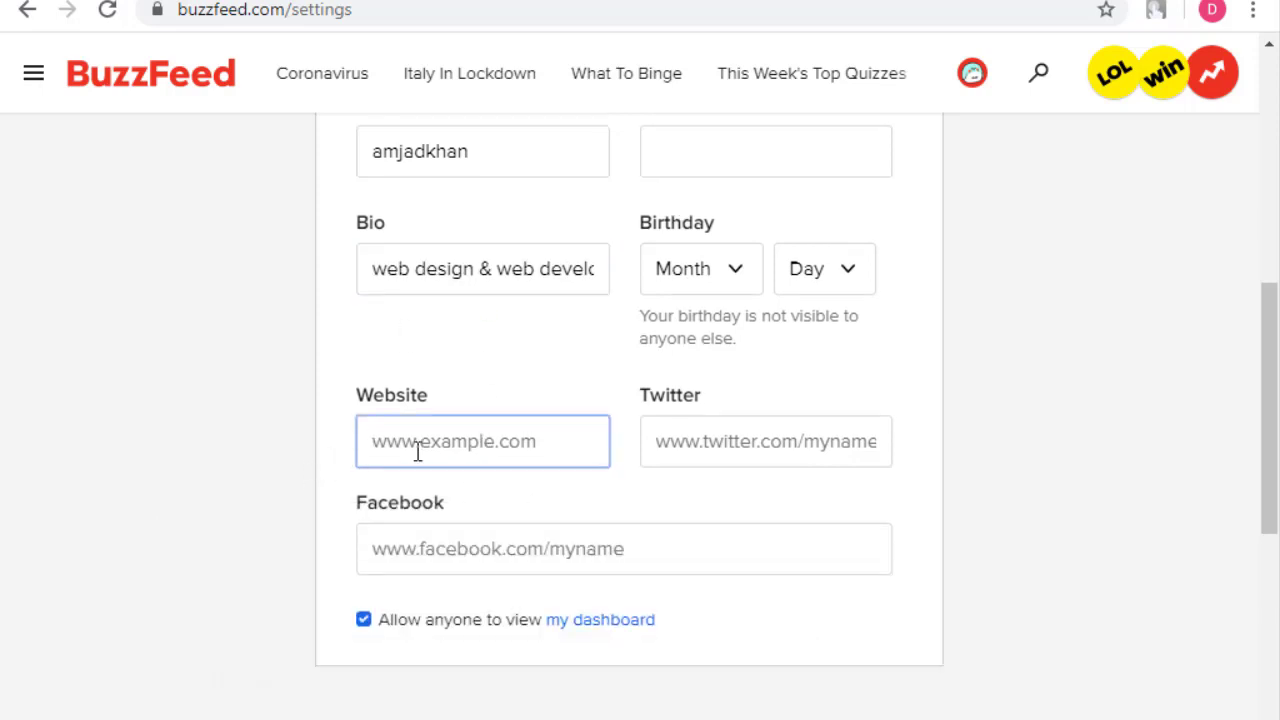
pyautogui.scroll(-1, 410, 456)
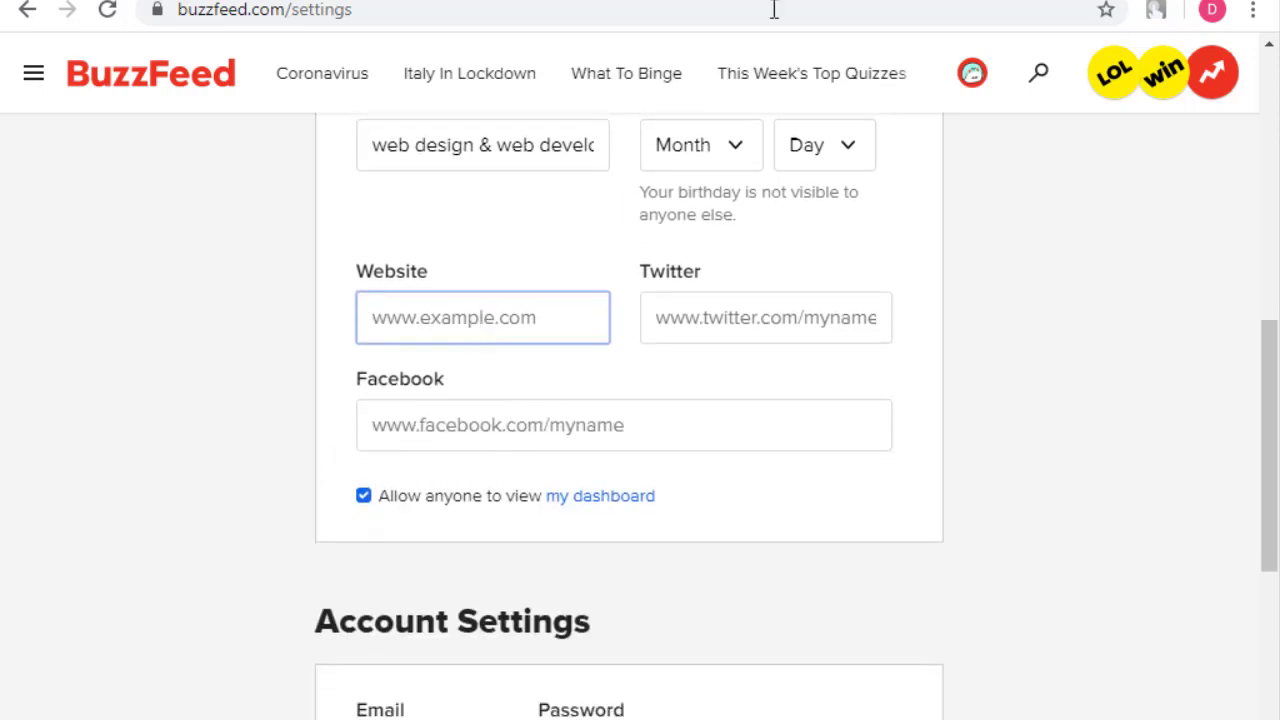
pyautogui.hotkey('ctrl', 't')
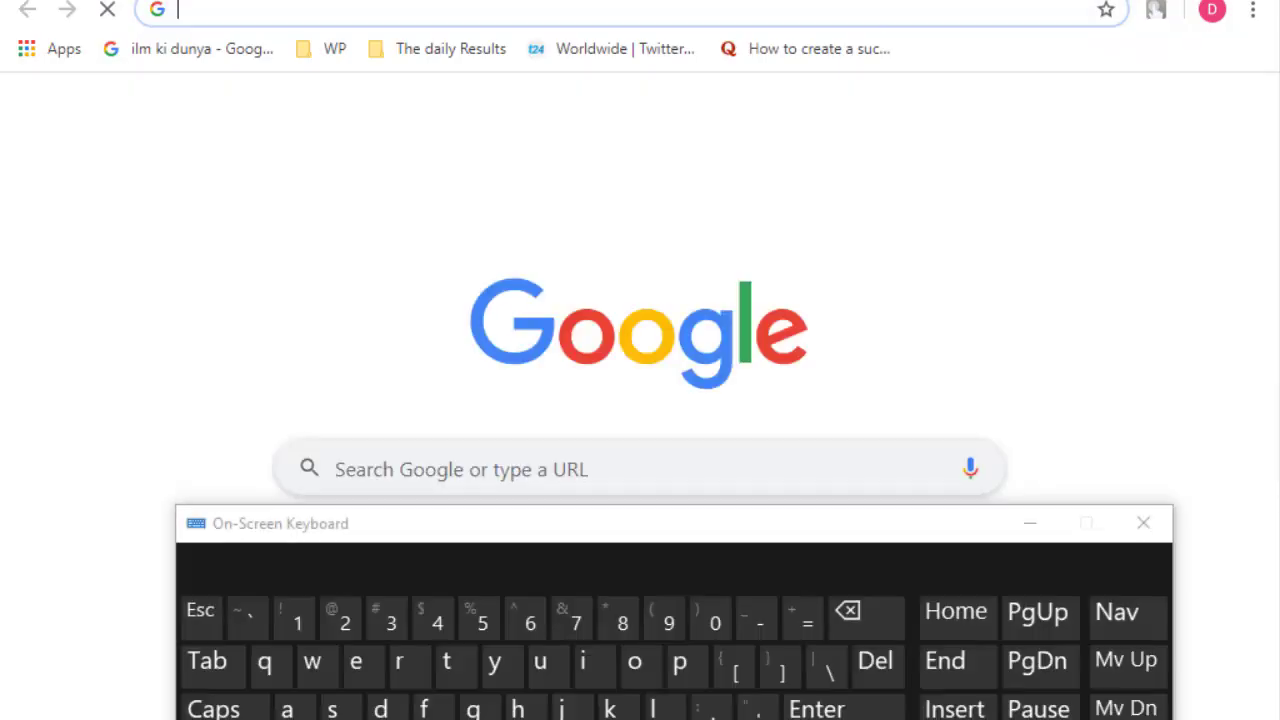
pyautogui.click(522, 697)
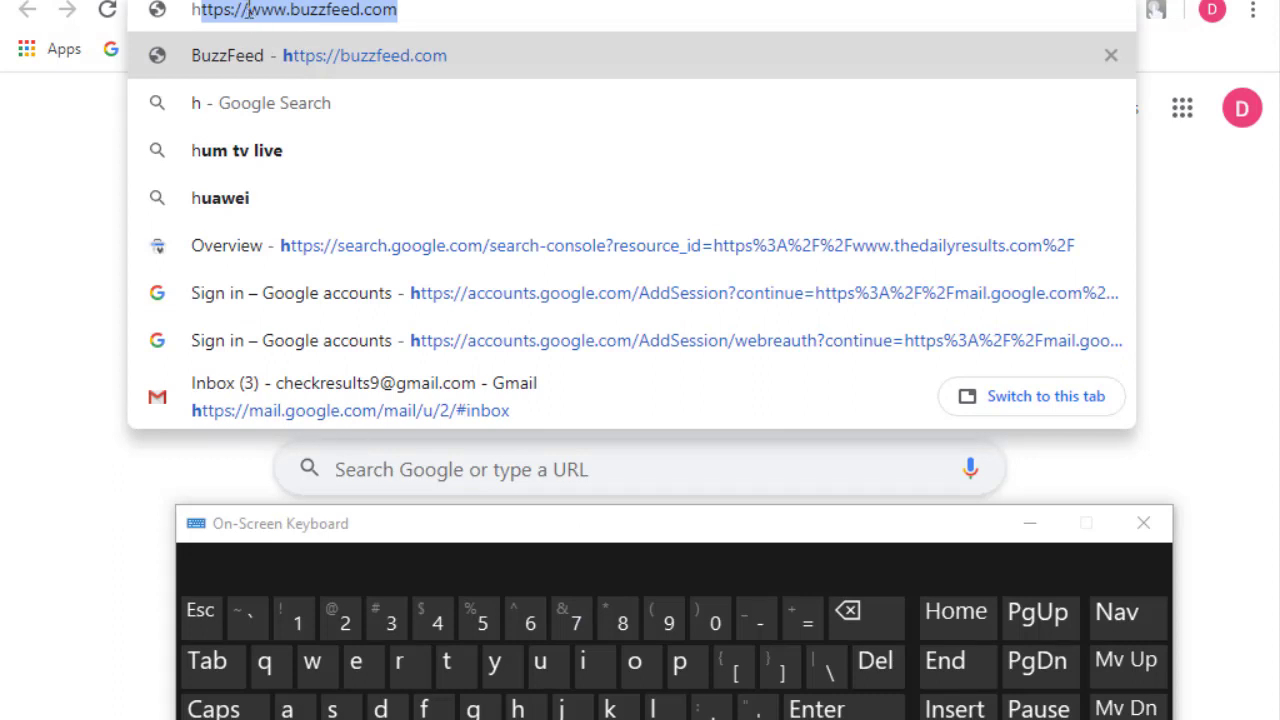
pyautogui.moveTo(247, 10); pyautogui.dragTo(398, 10)
pyautogui.click(447, 661)
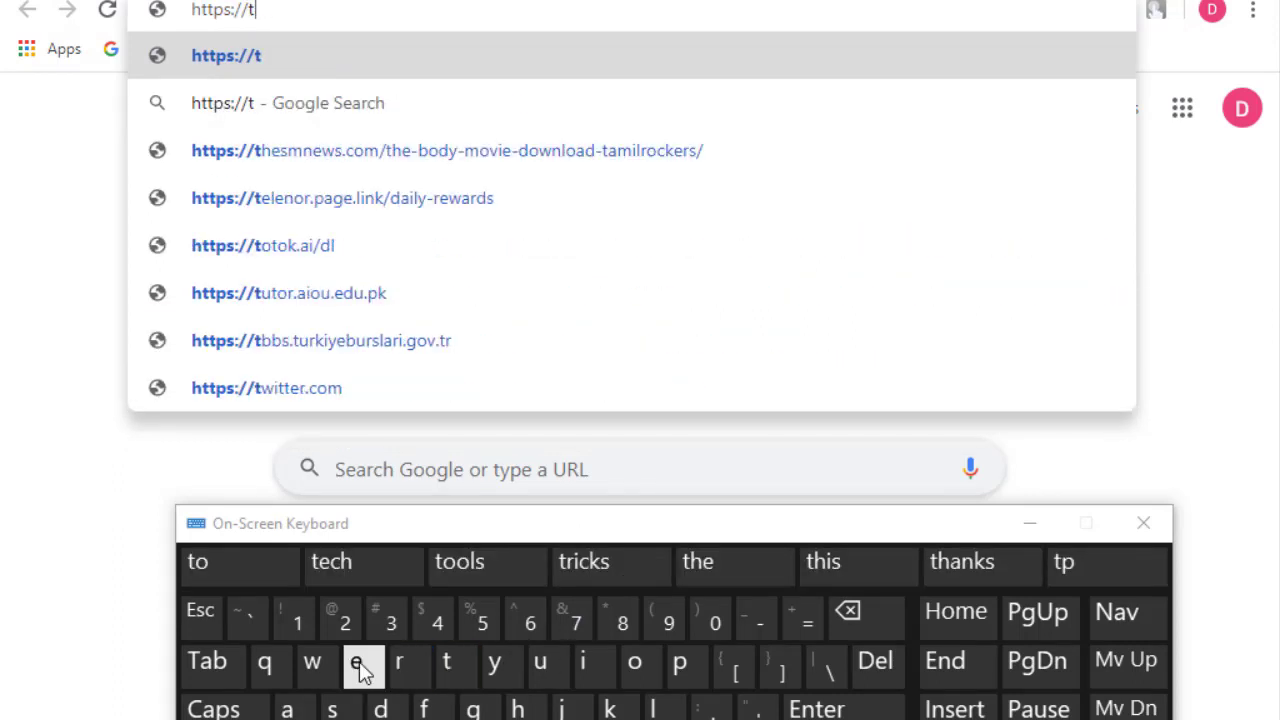
pyautogui.click(358, 668)
pyautogui.click(402, 716)
pyautogui.click(517, 706)
pyautogui.click(848, 615)
pyautogui.click(848, 625)
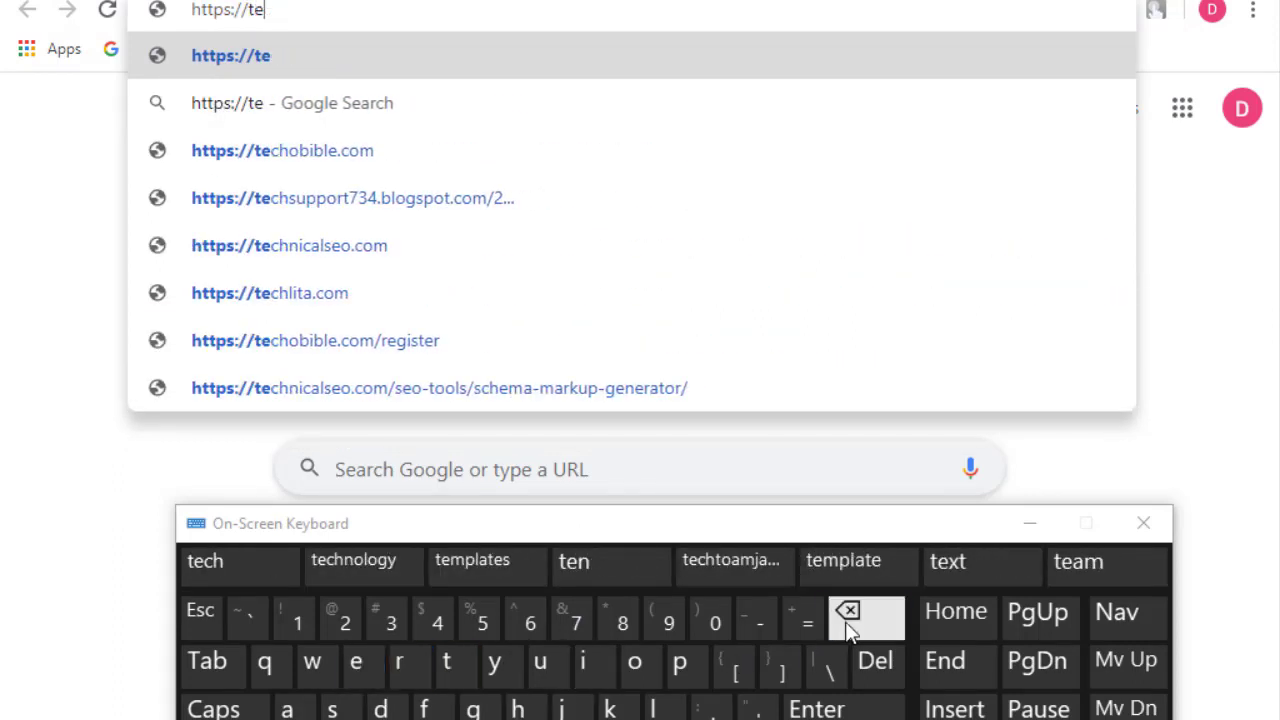
pyautogui.click(848, 625)
pyautogui.click(848, 625)
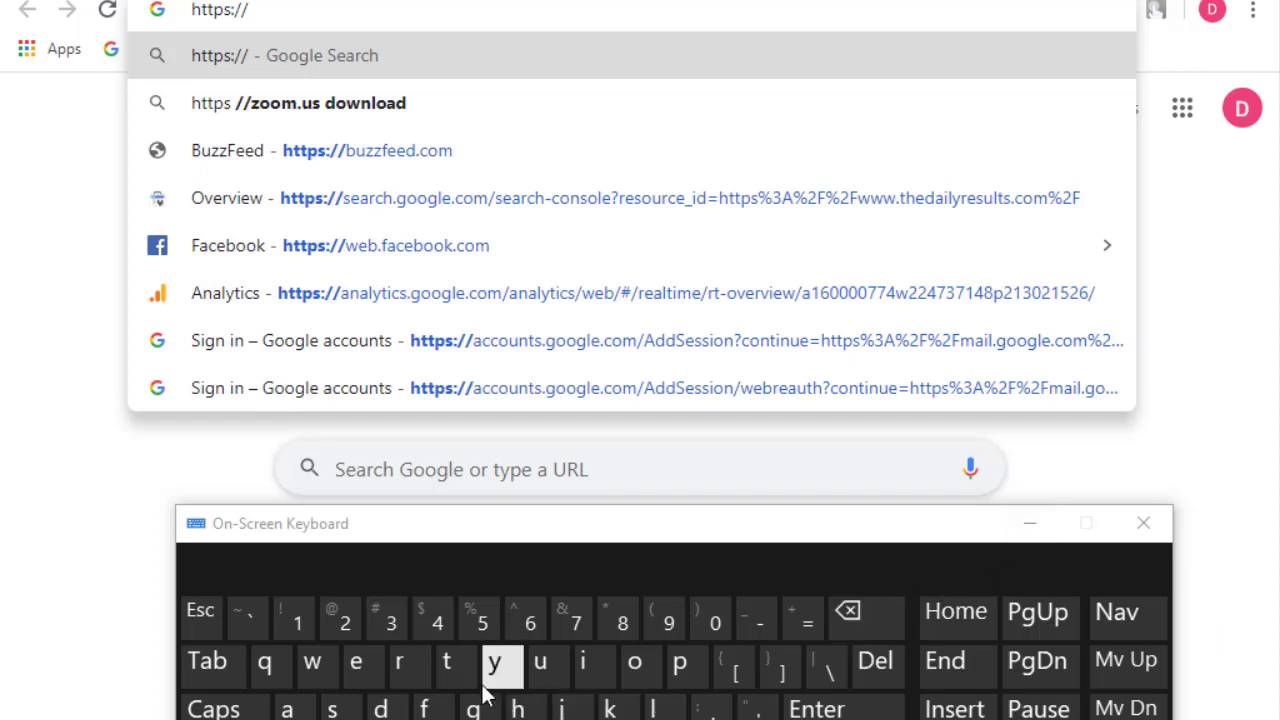
pyautogui.click(446, 665)
pyautogui.click(1046, 526)
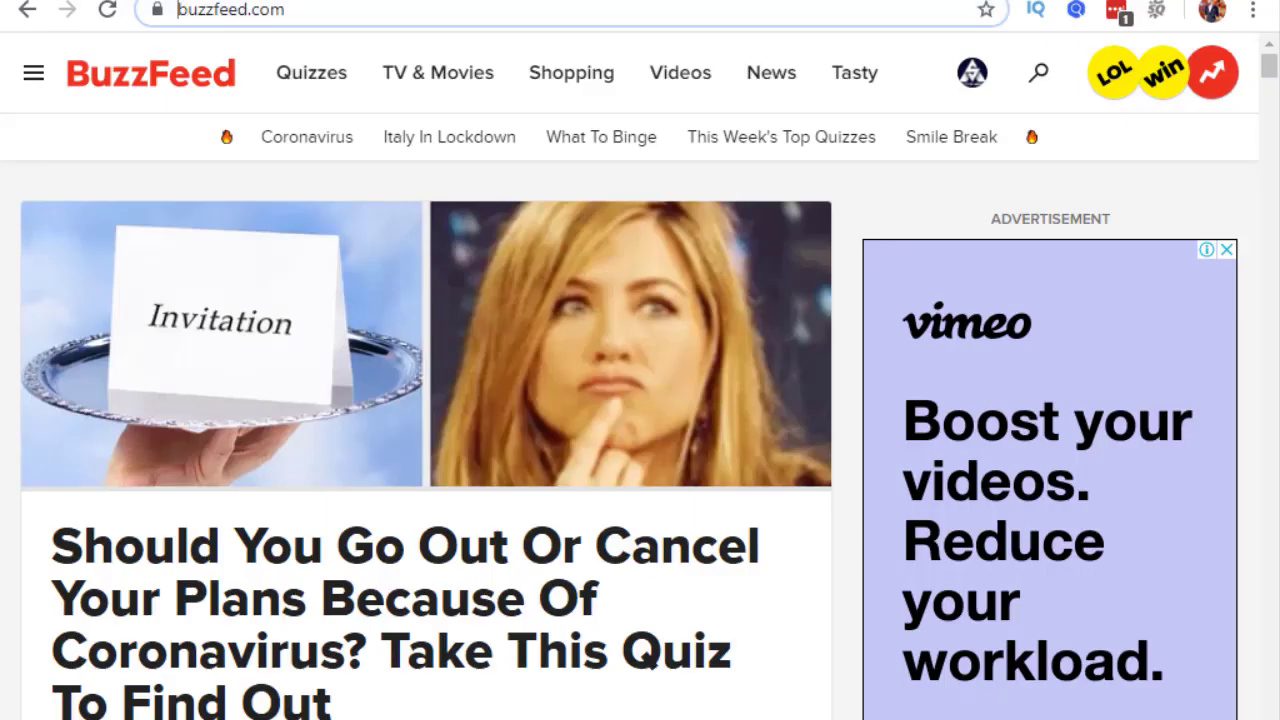
pyautogui.hotkey('ctrl', 't')
pyautogui.click(165, 50)
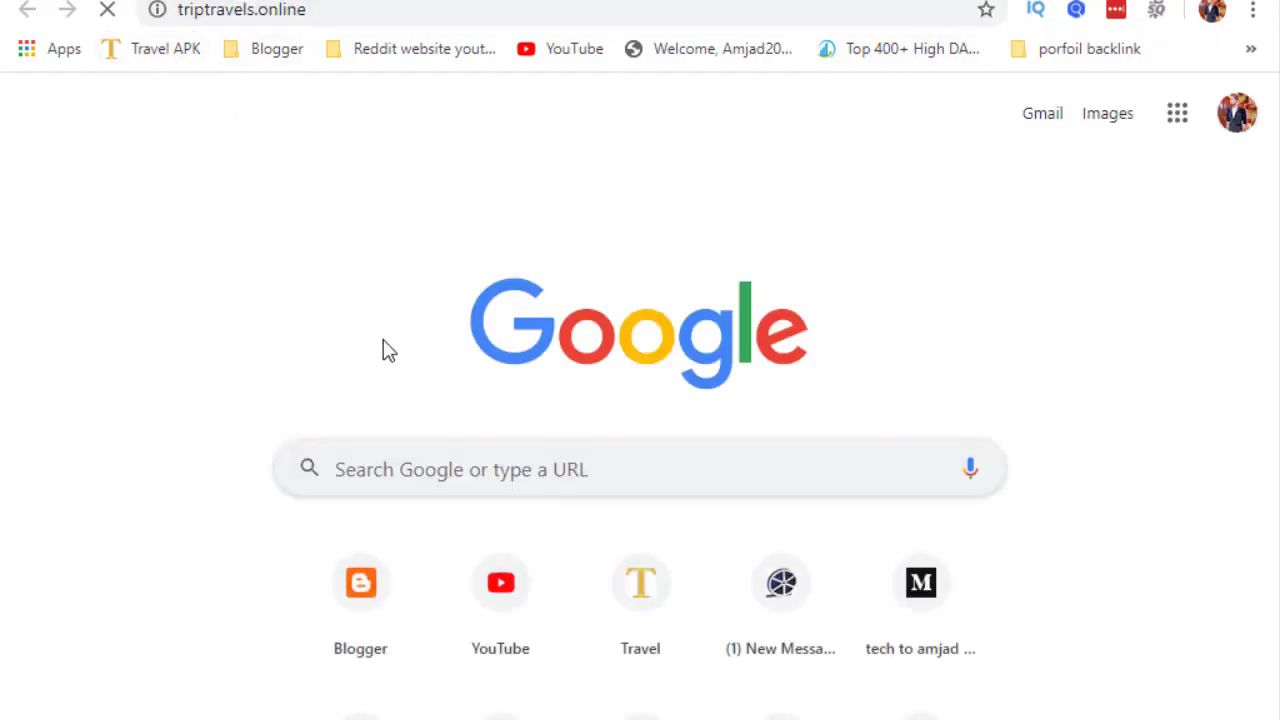
pyautogui.click(408, 10)
pyautogui.moveTo(471, 8); pyautogui.dragTo(188, 12)
pyautogui.rightClick(190, 12)
pyautogui.click(246, 149)
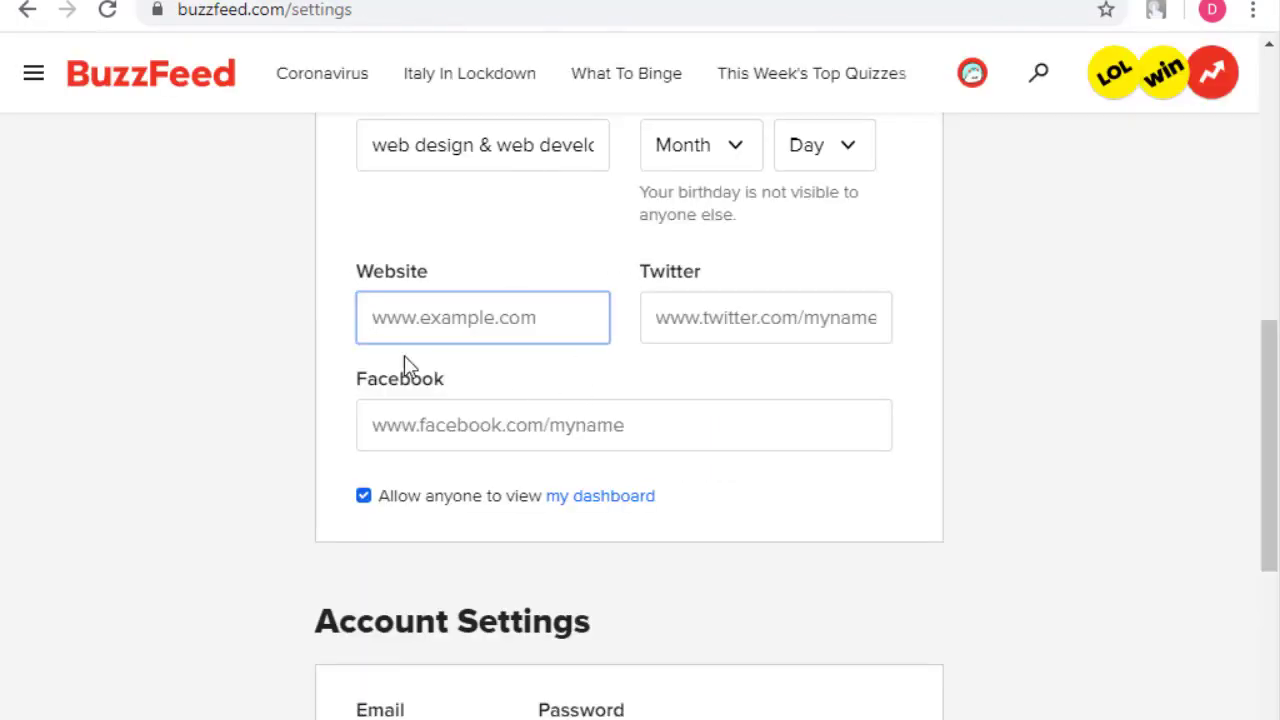
pyautogui.rightClick(406, 332)
pyautogui.click(497, 528)
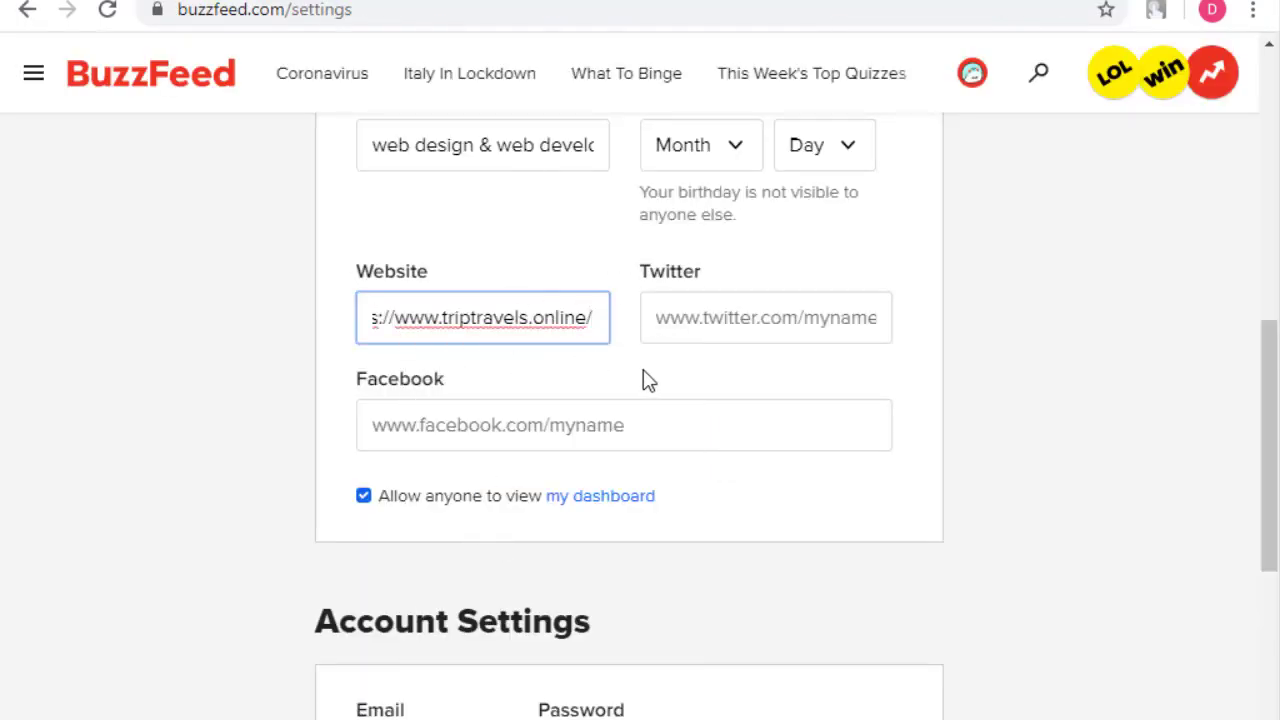
# Step: Examine the Twitter and Facebook link fields in the profile information
pyautogui.scroll(2, 791, 371)
pyautogui.click(722, 444)
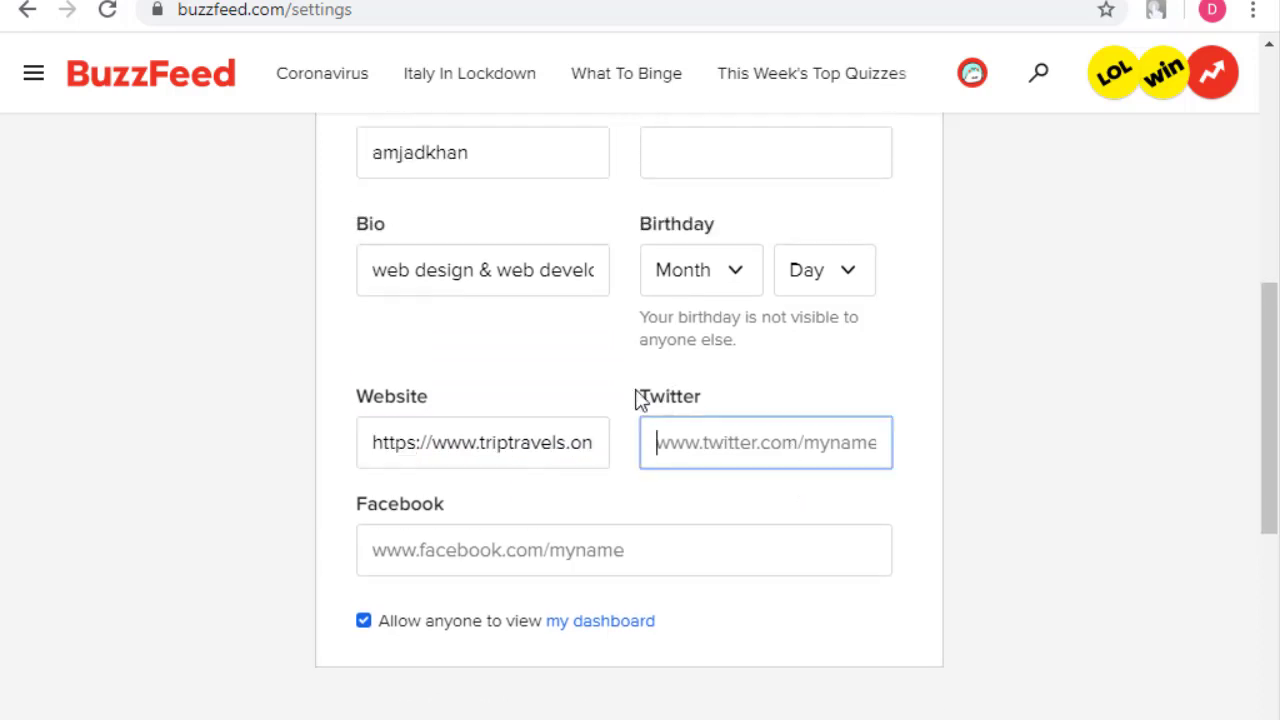
pyautogui.moveTo(640, 398); pyautogui.dragTo(706, 400)
pyautogui.click(485, 563)
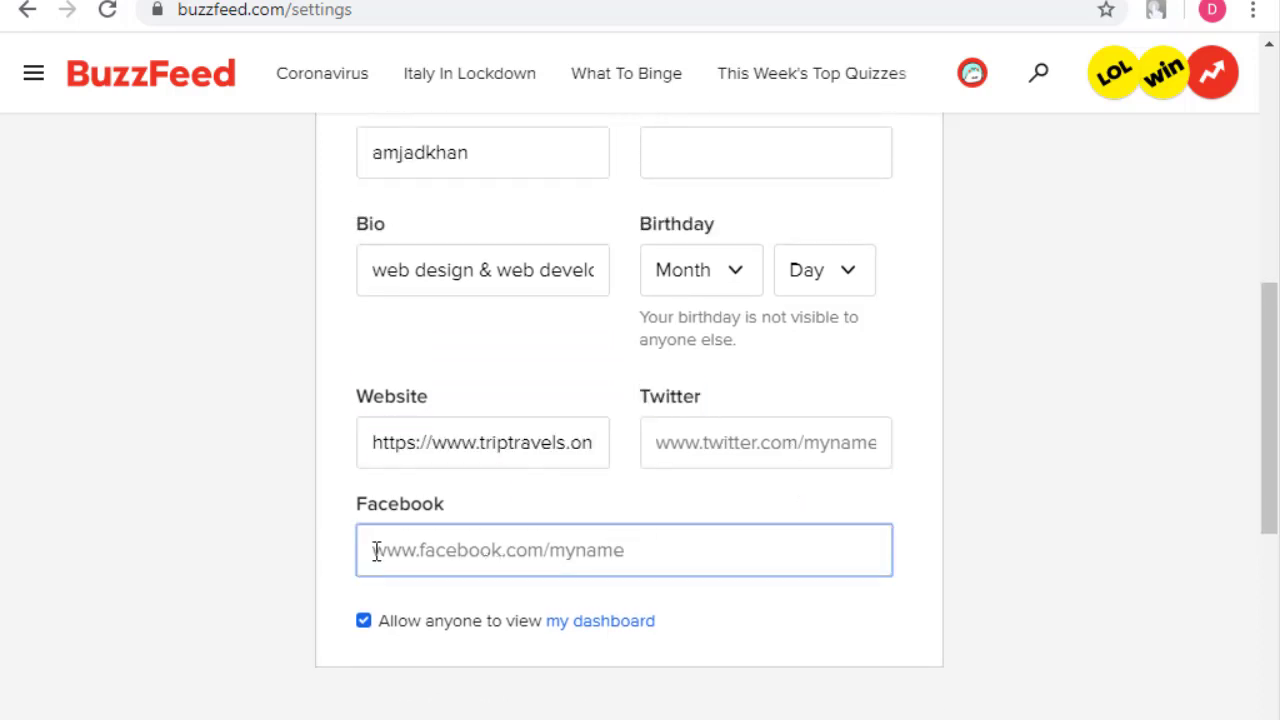
pyautogui.scroll(-3, 577, 531)
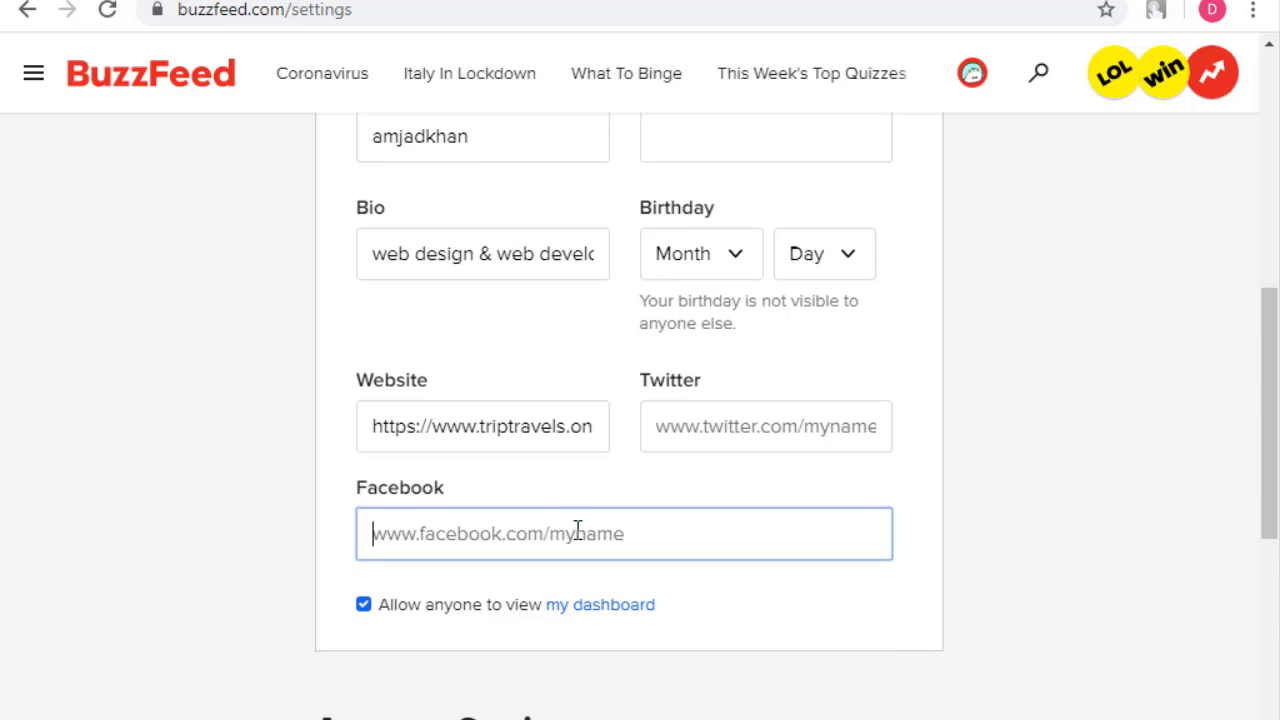
# Step: Choose the green circular logo picture from the computer's folders for the header image upload
pyautogui.scroll(5, 578, 538)
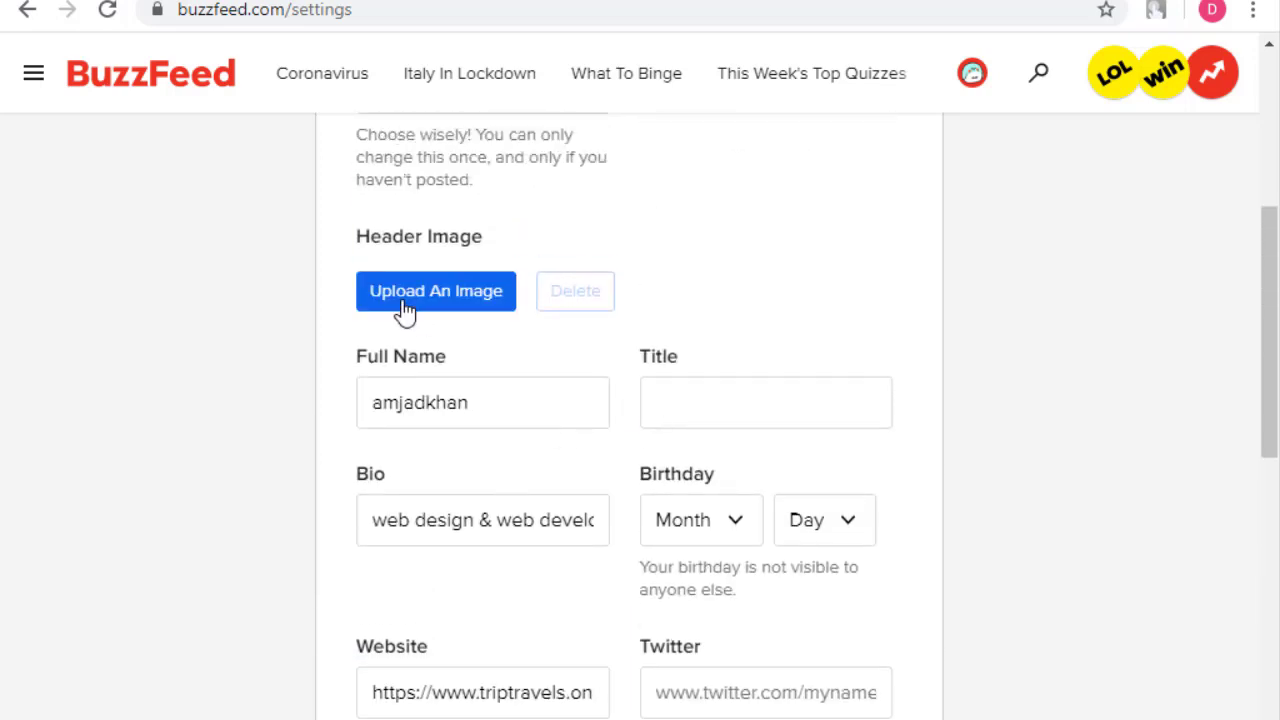
pyautogui.click(459, 300)
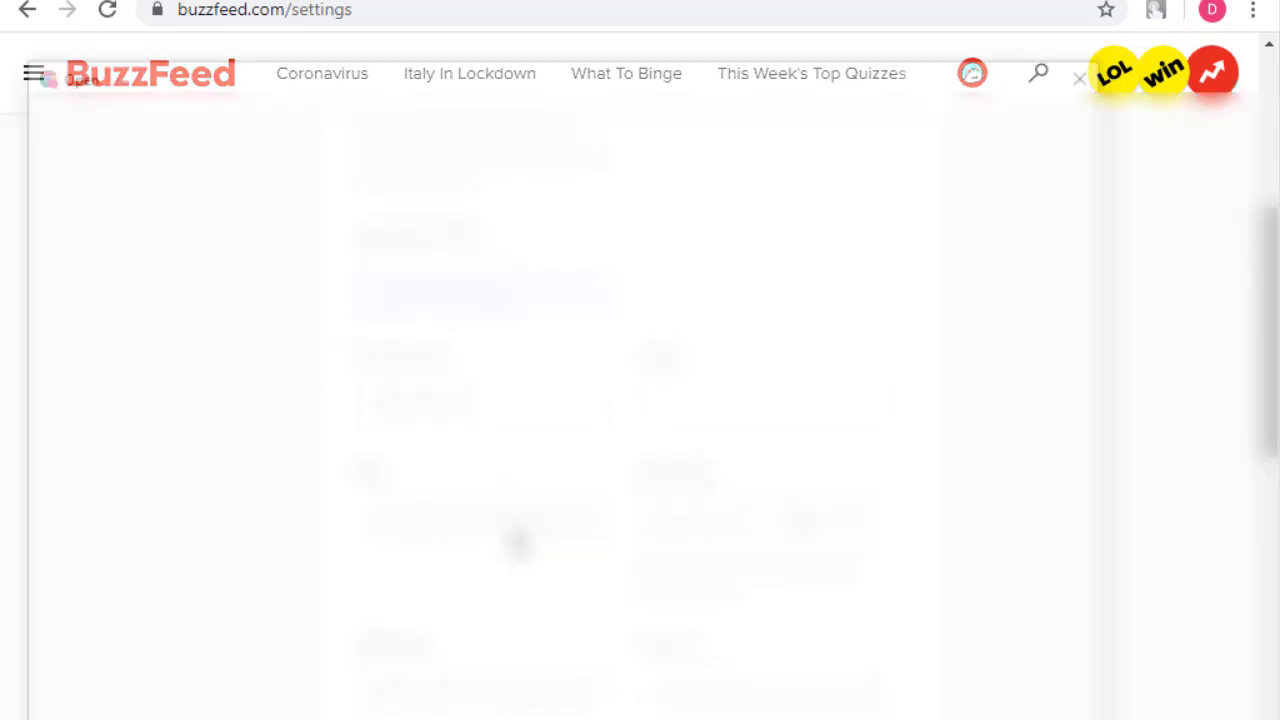
pyautogui.scroll(-10, 660, 420)
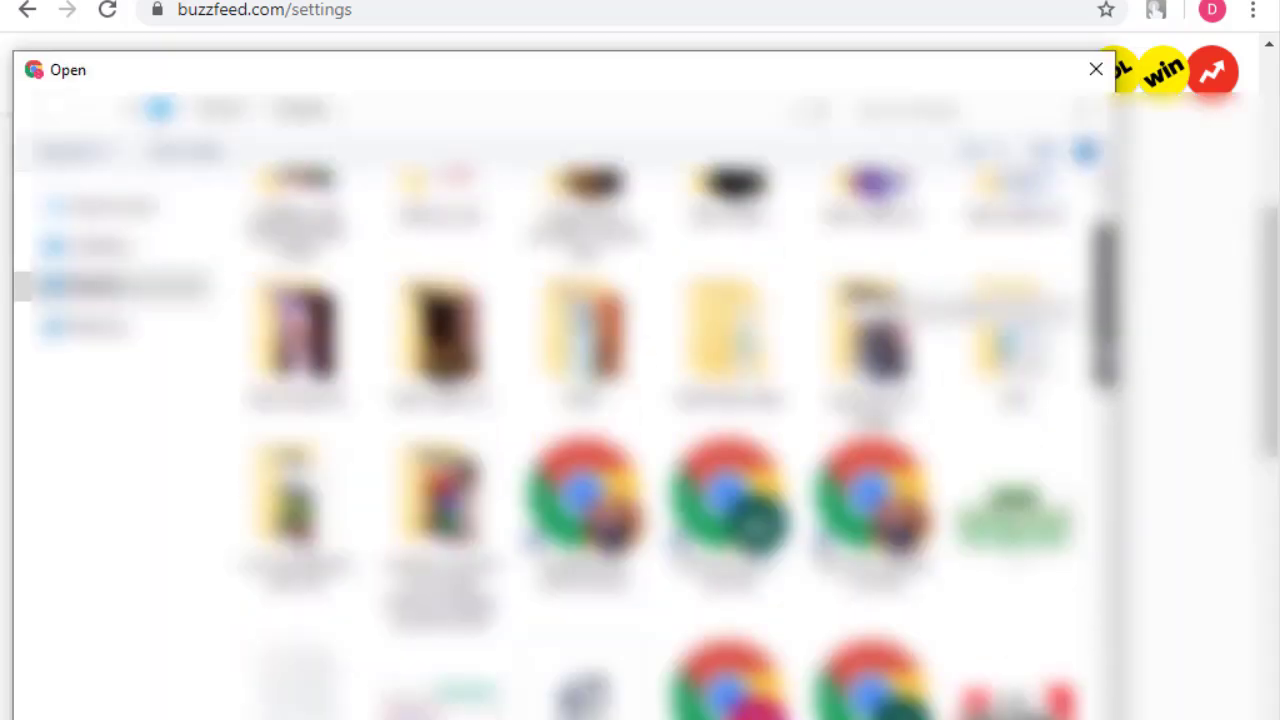
pyautogui.scroll(-3, 660, 420)
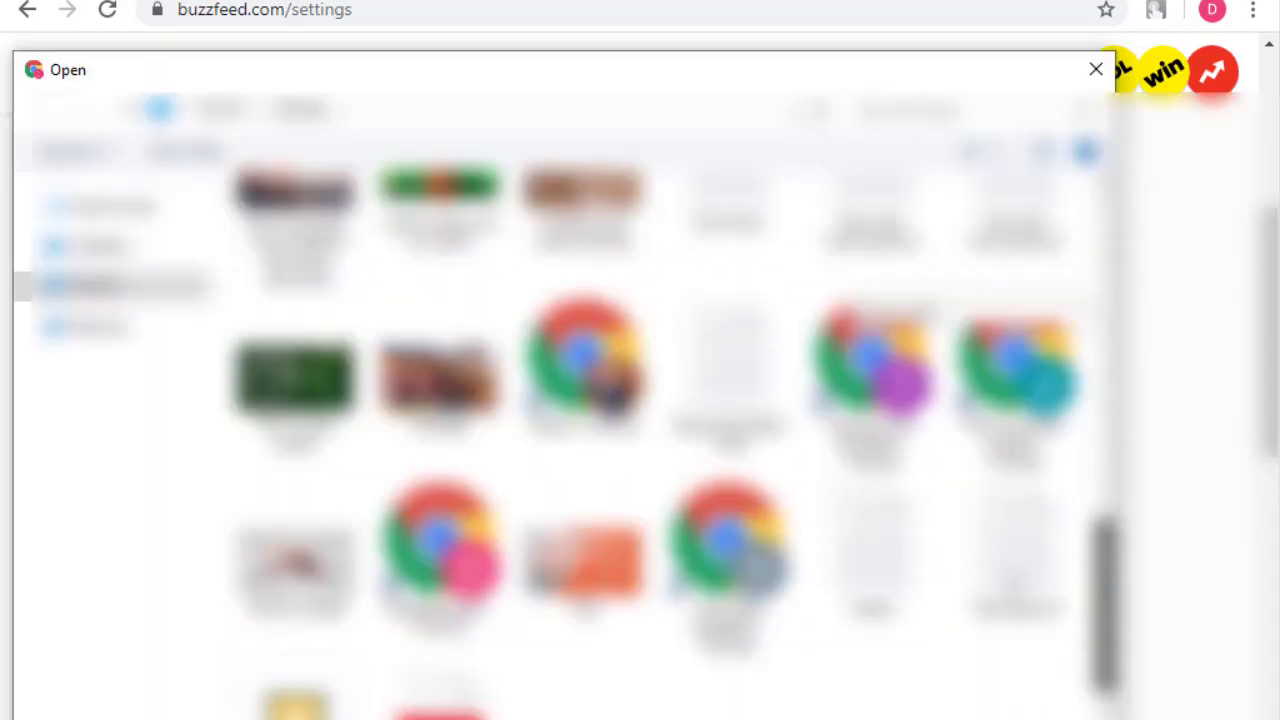
pyautogui.scroll(15, 660, 420)
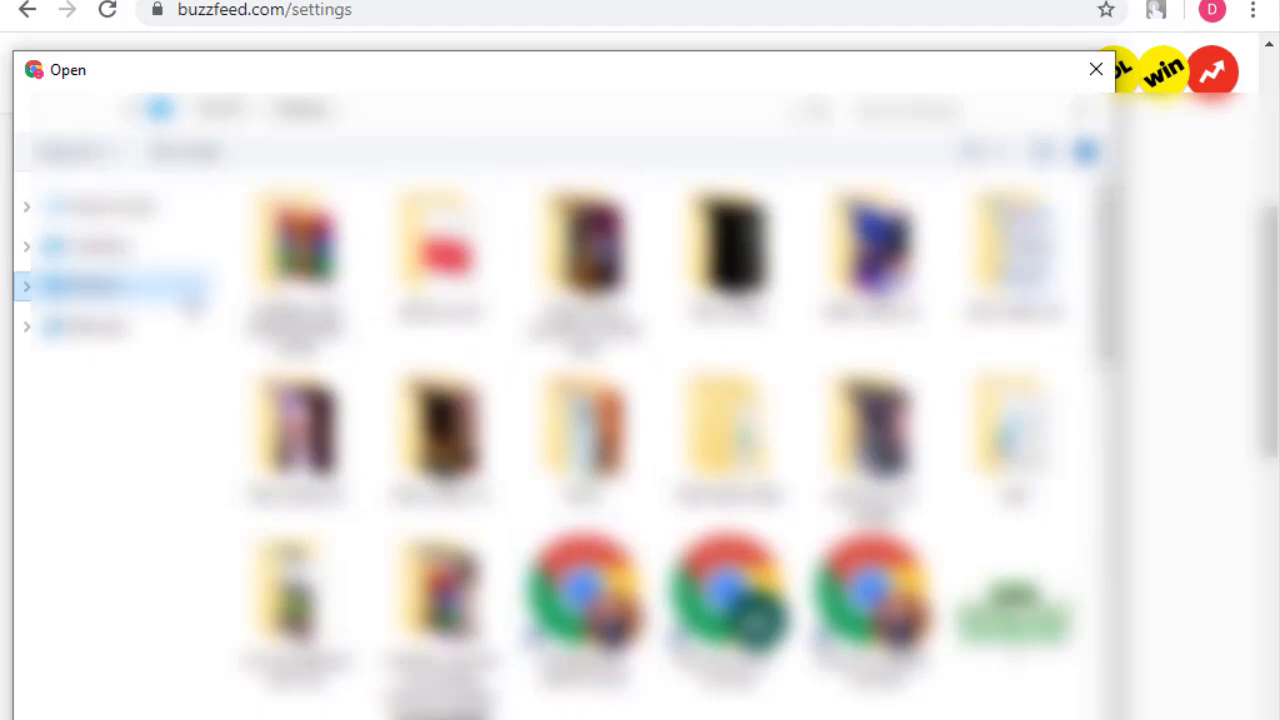
pyautogui.click(185, 292)
pyautogui.doubleClick(700, 315)
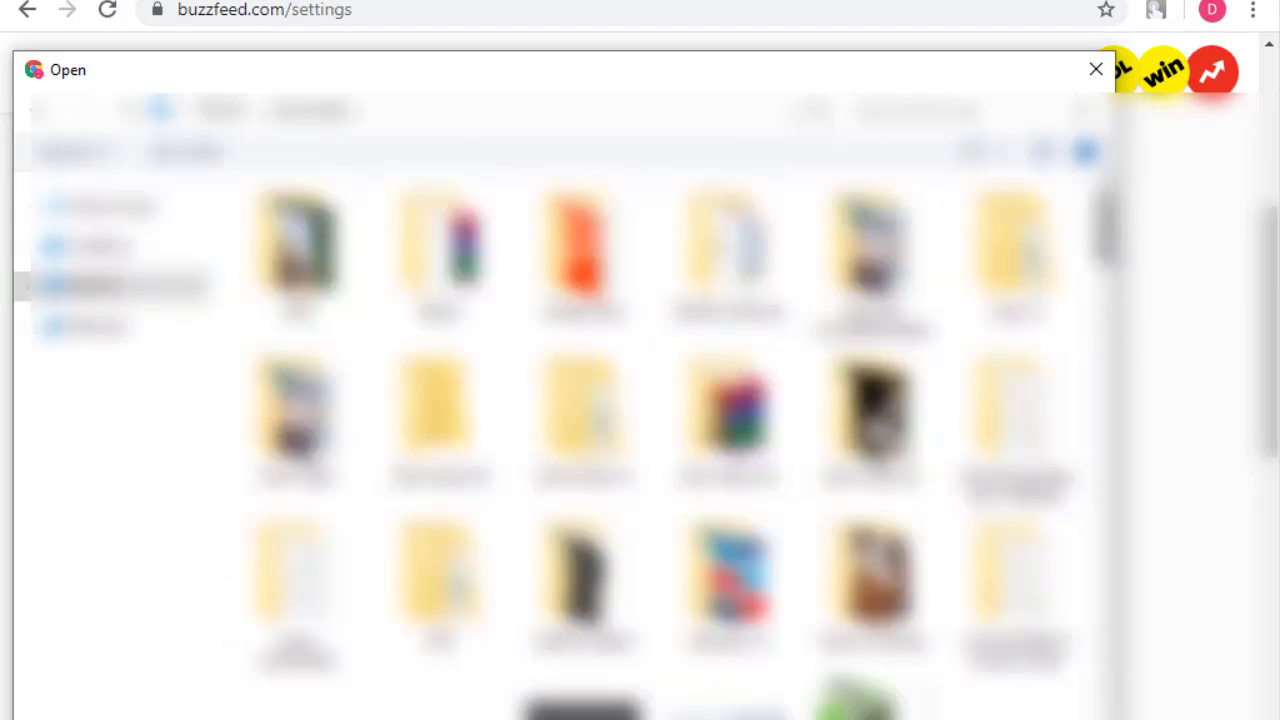
pyautogui.doubleClick(1014, 420)
pyautogui.click(870, 260)
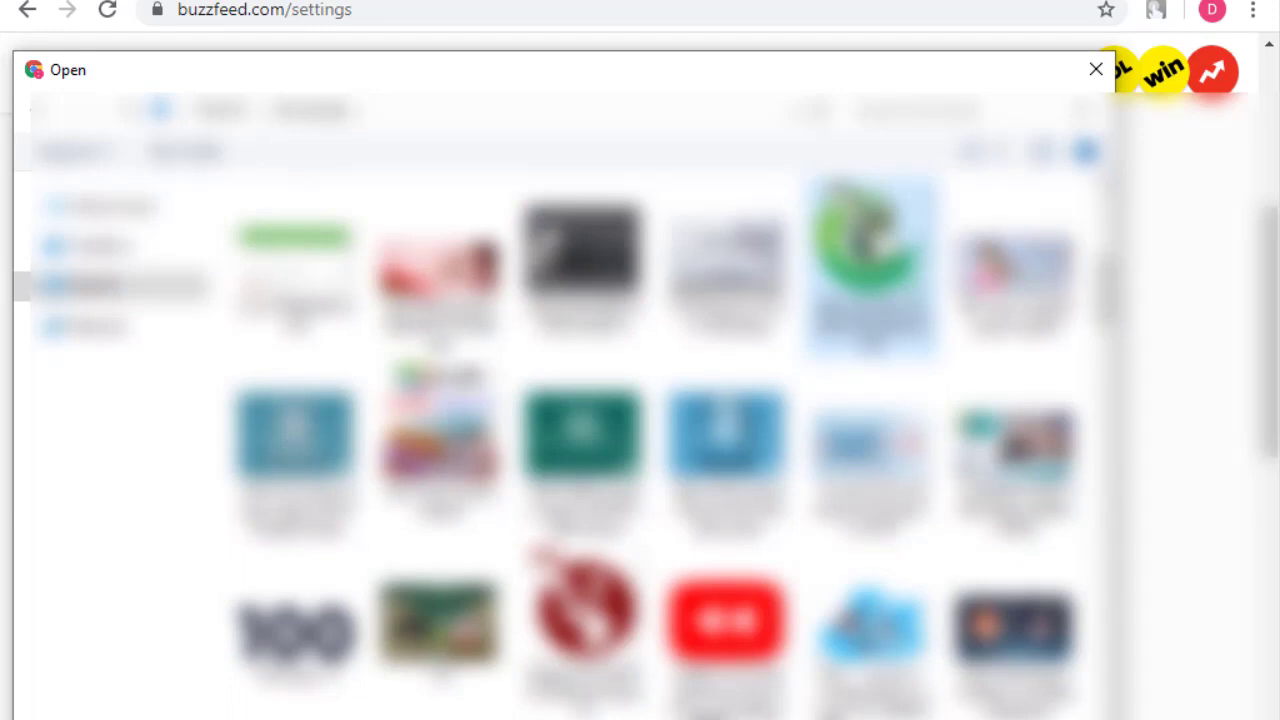
pyautogui.press('Return')
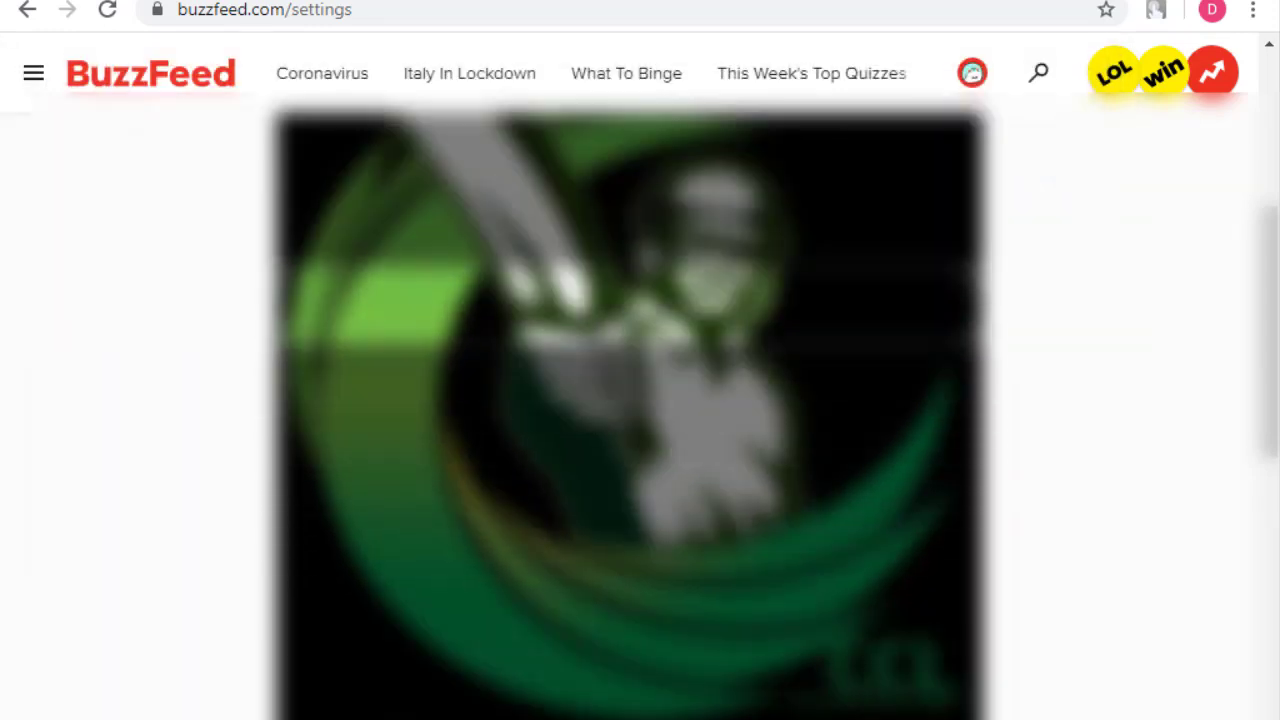
# Step: Apply the crop of the green cricketer logo as the new profile photo
pyautogui.click(552, 489)
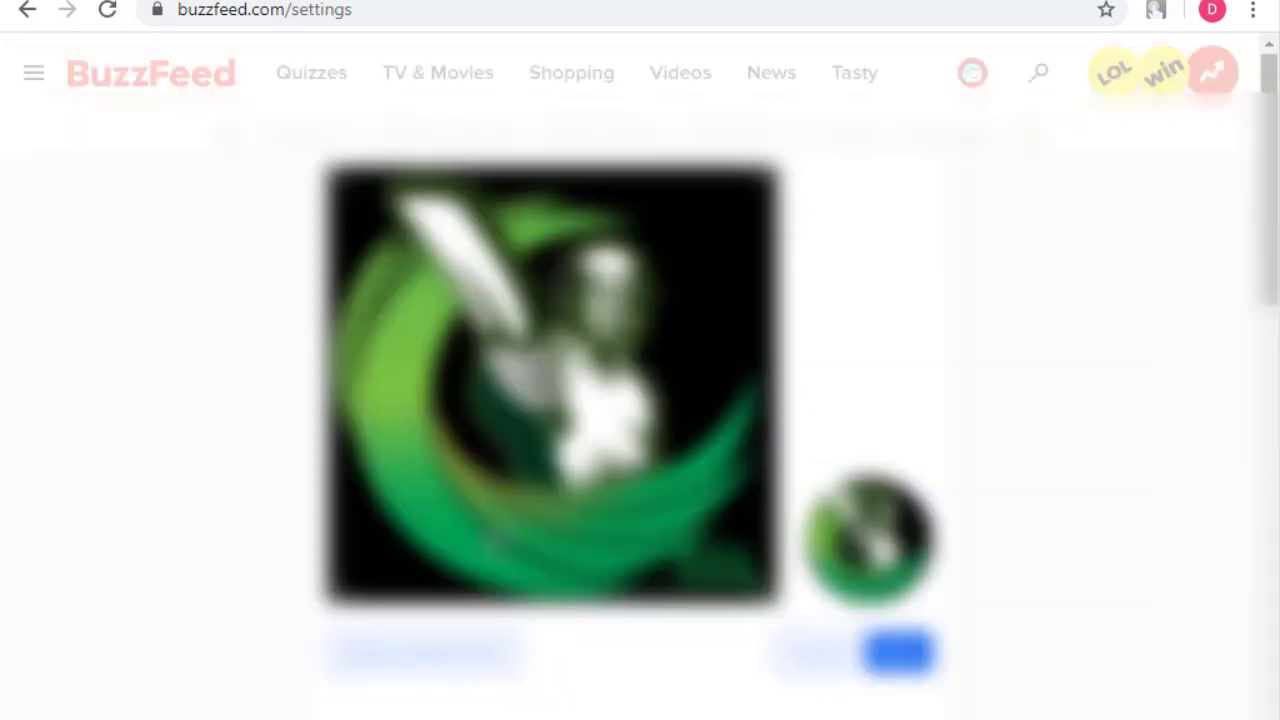
pyautogui.doubleClick(295, 410)
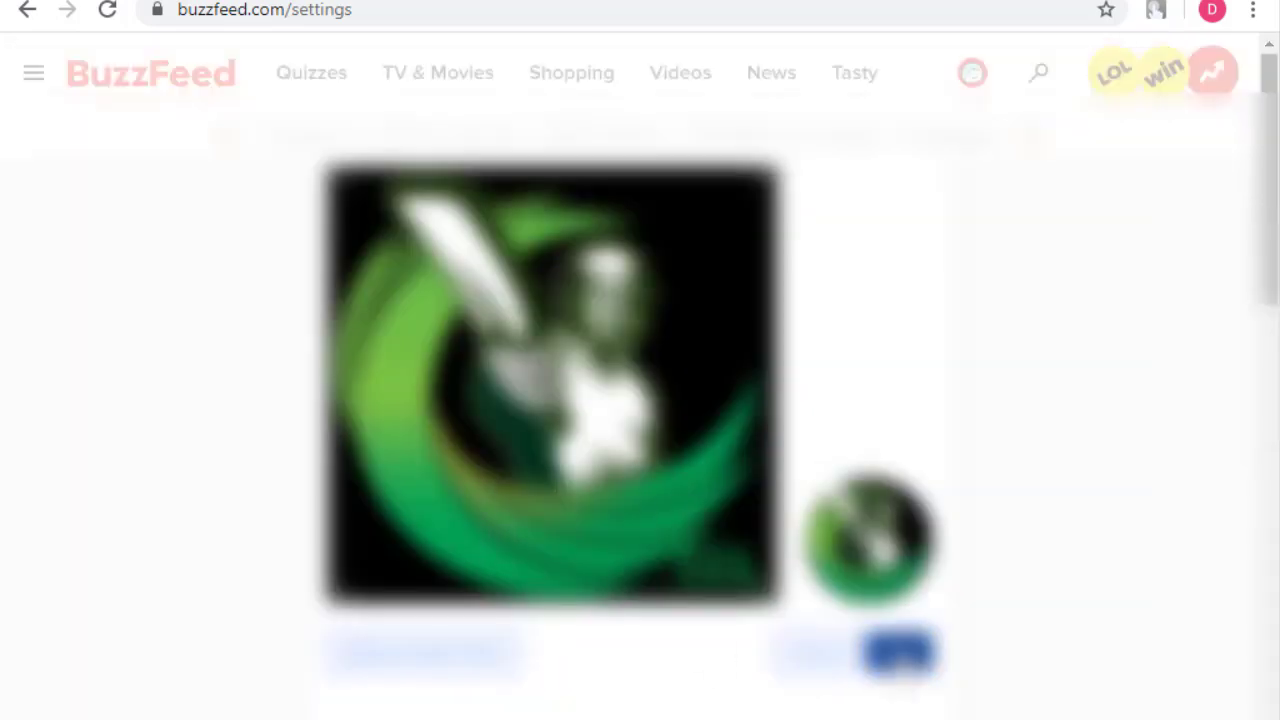
pyautogui.click(897, 653)
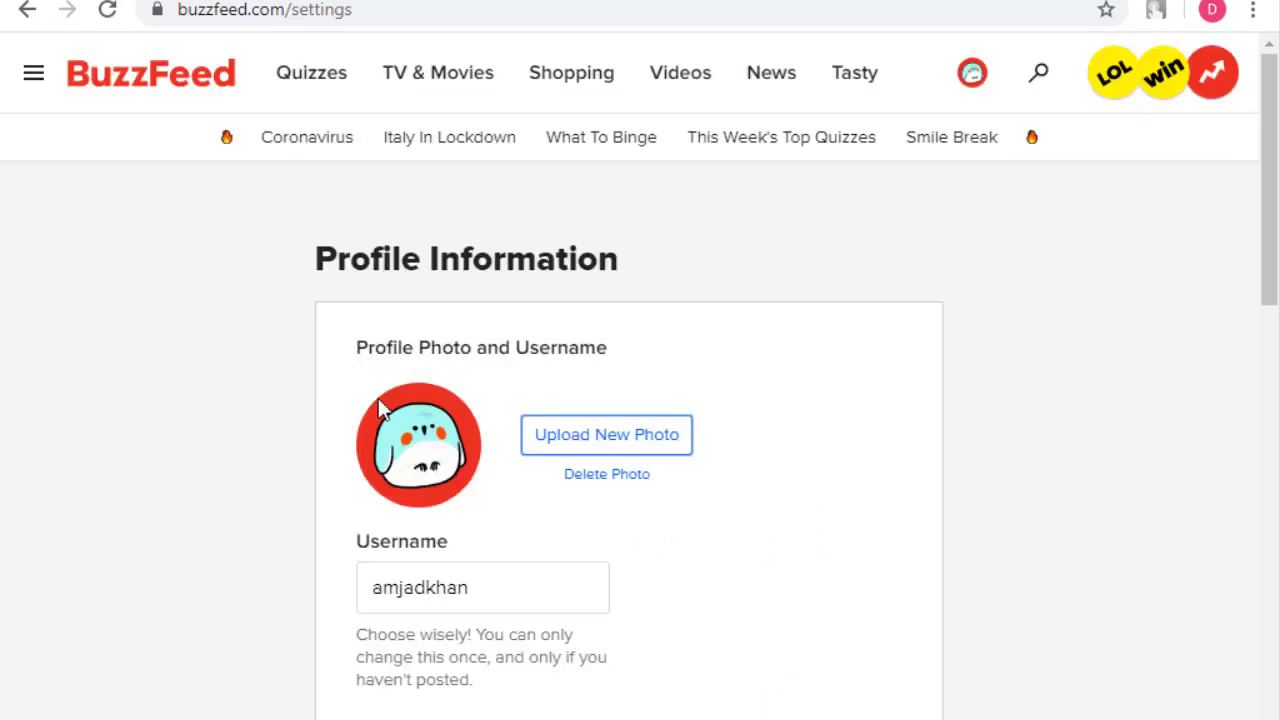
# Step: Save the changes to the profile information and reload the settings page
pyautogui.scroll(-4, 506, 586)
pyautogui.scroll(-5, 463, 451)
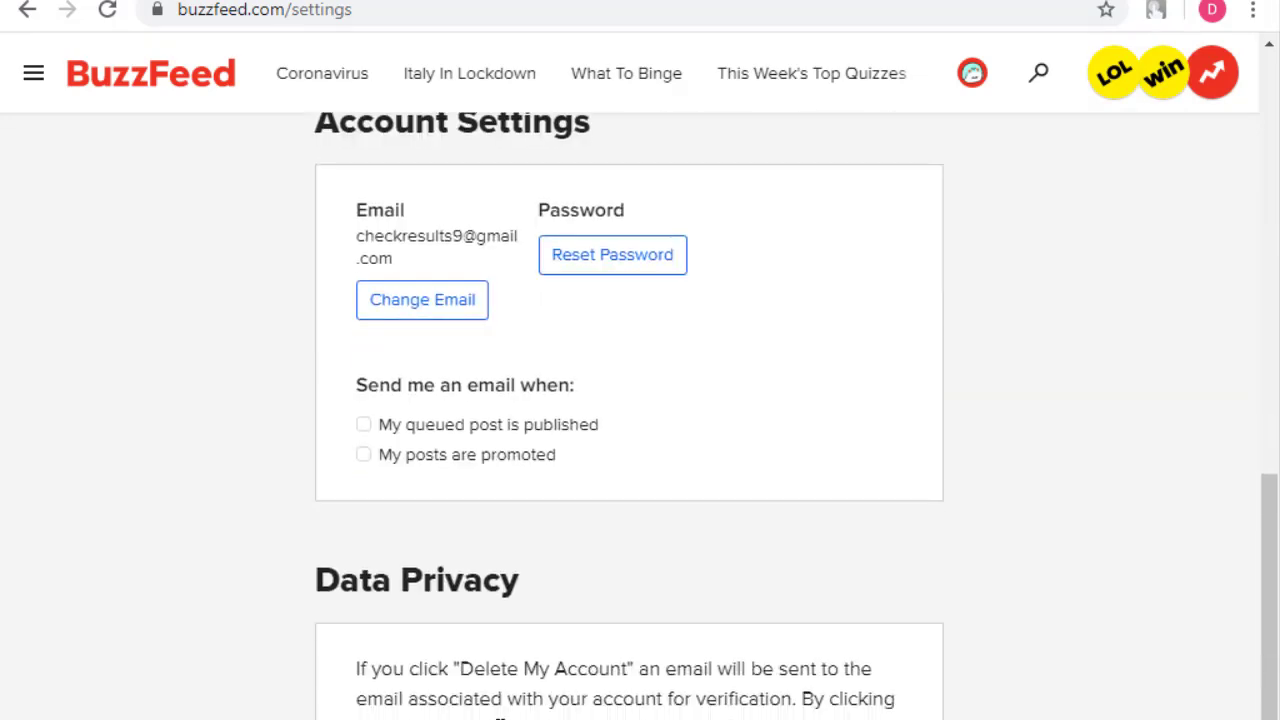
pyautogui.scroll(-4, 471, 700)
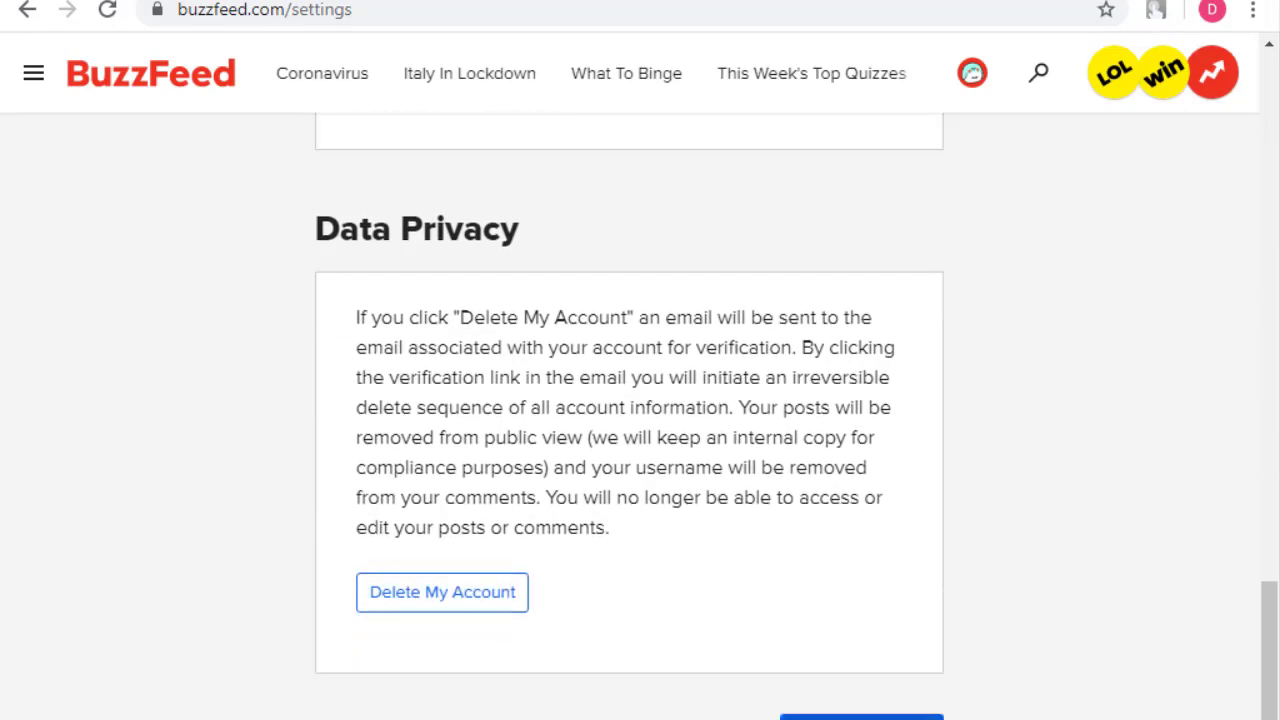
pyautogui.scroll(-1, 826, 695)
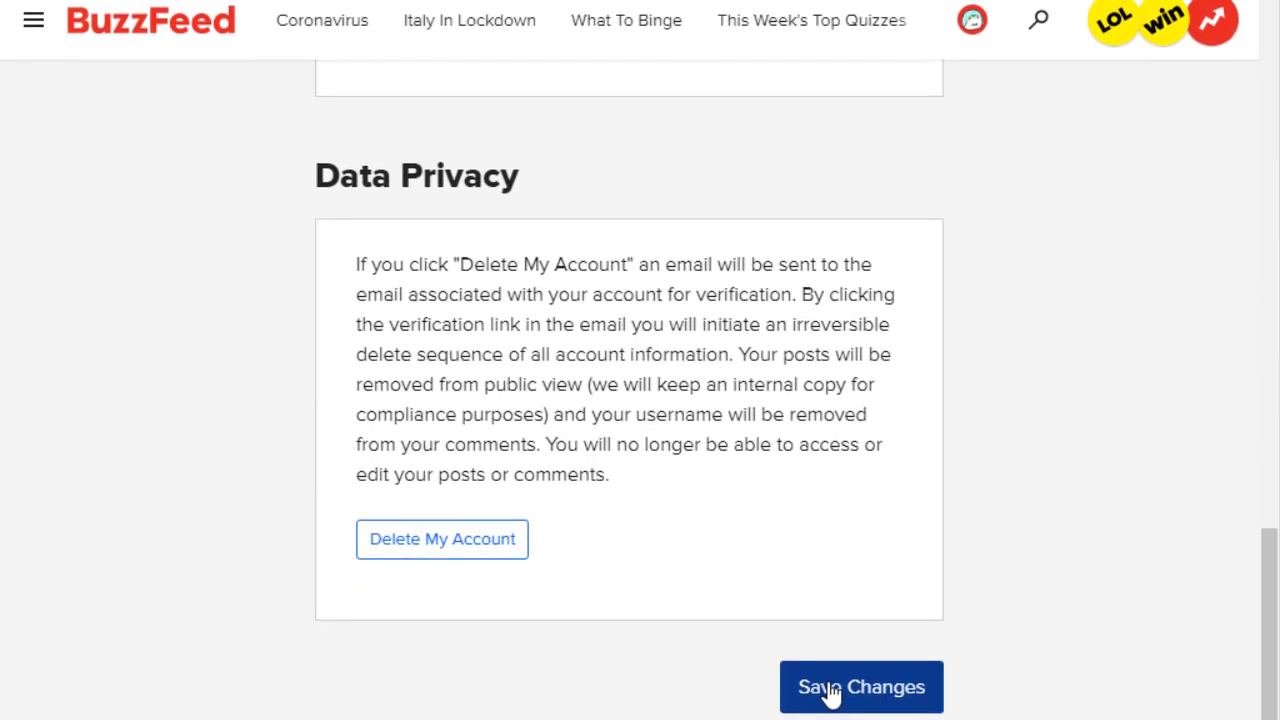
pyautogui.click(826, 691)
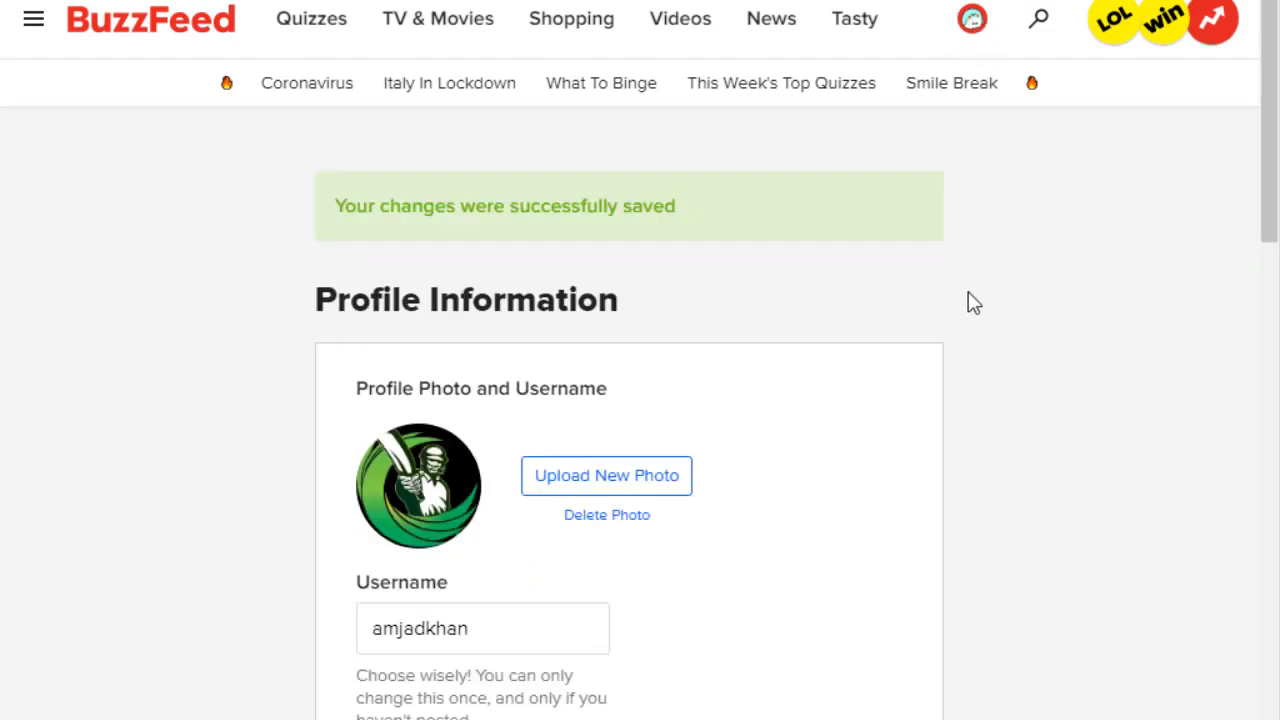
pyautogui.press('F5')
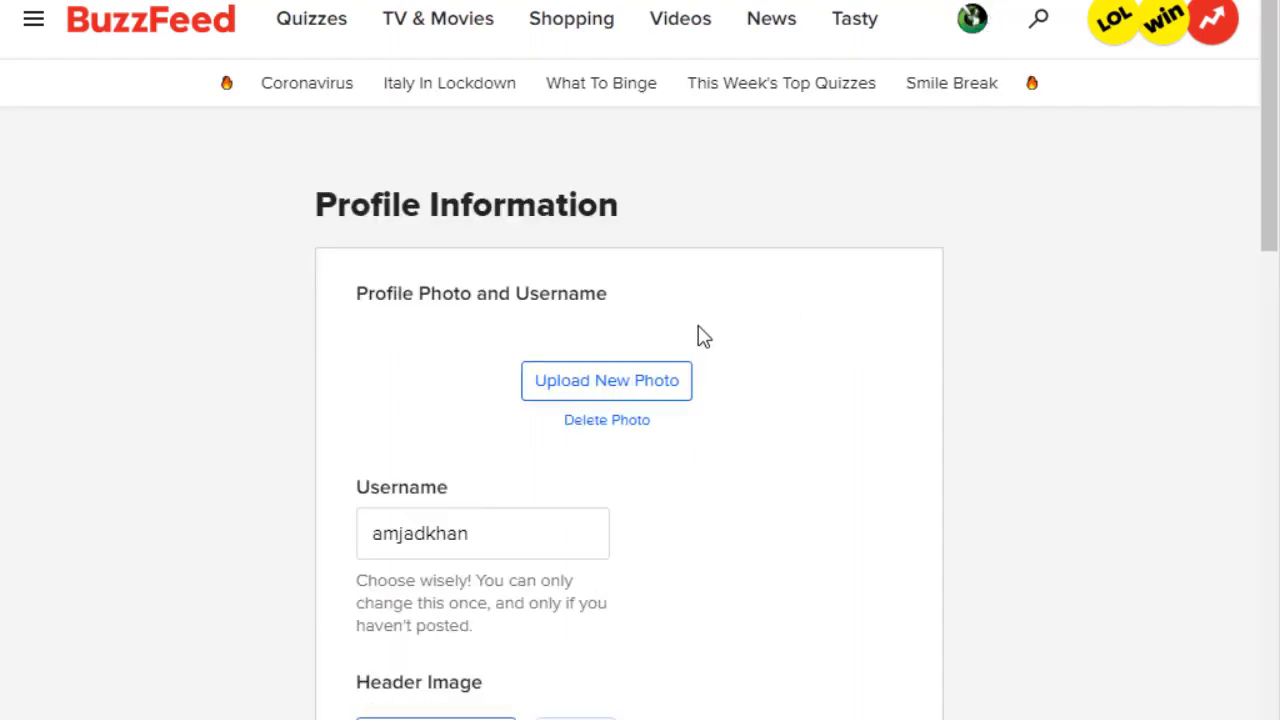
# Step: Open the account's public profile page and examine its photo, bio, trophies and website link
pyautogui.scroll(-9, 704, 337)
pyautogui.scroll(9, 684, 325)
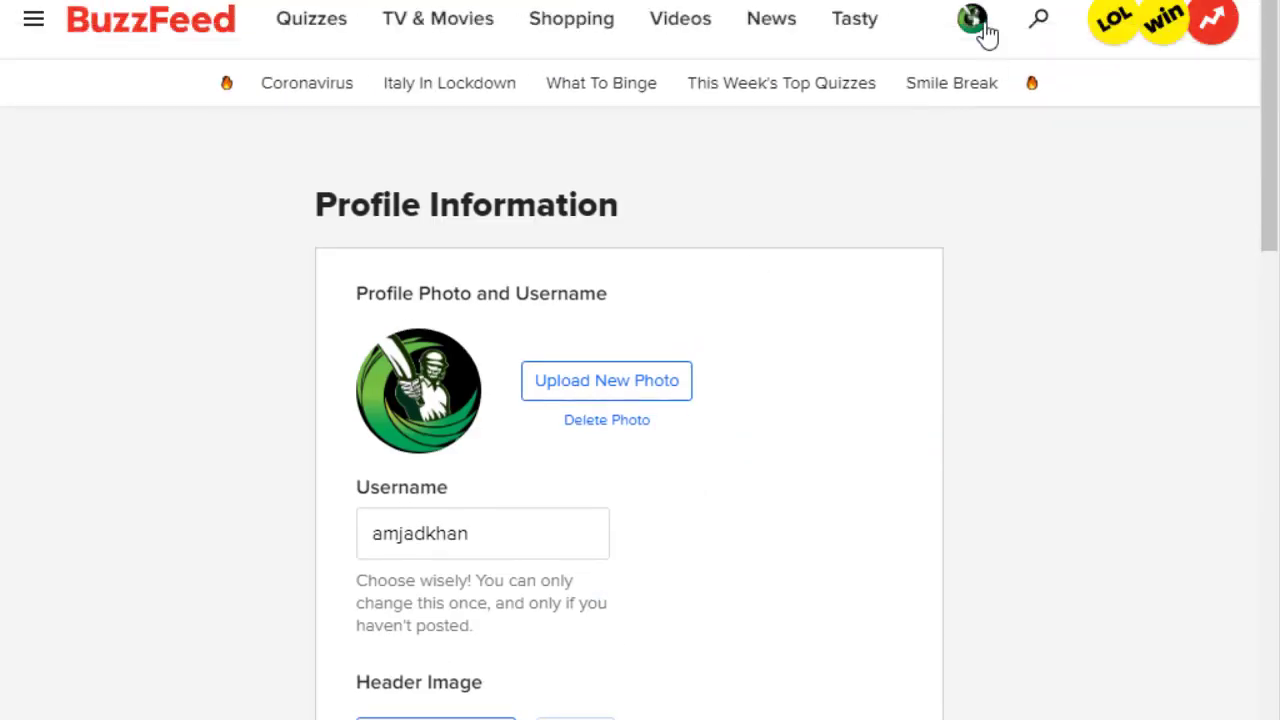
pyautogui.click(984, 26)
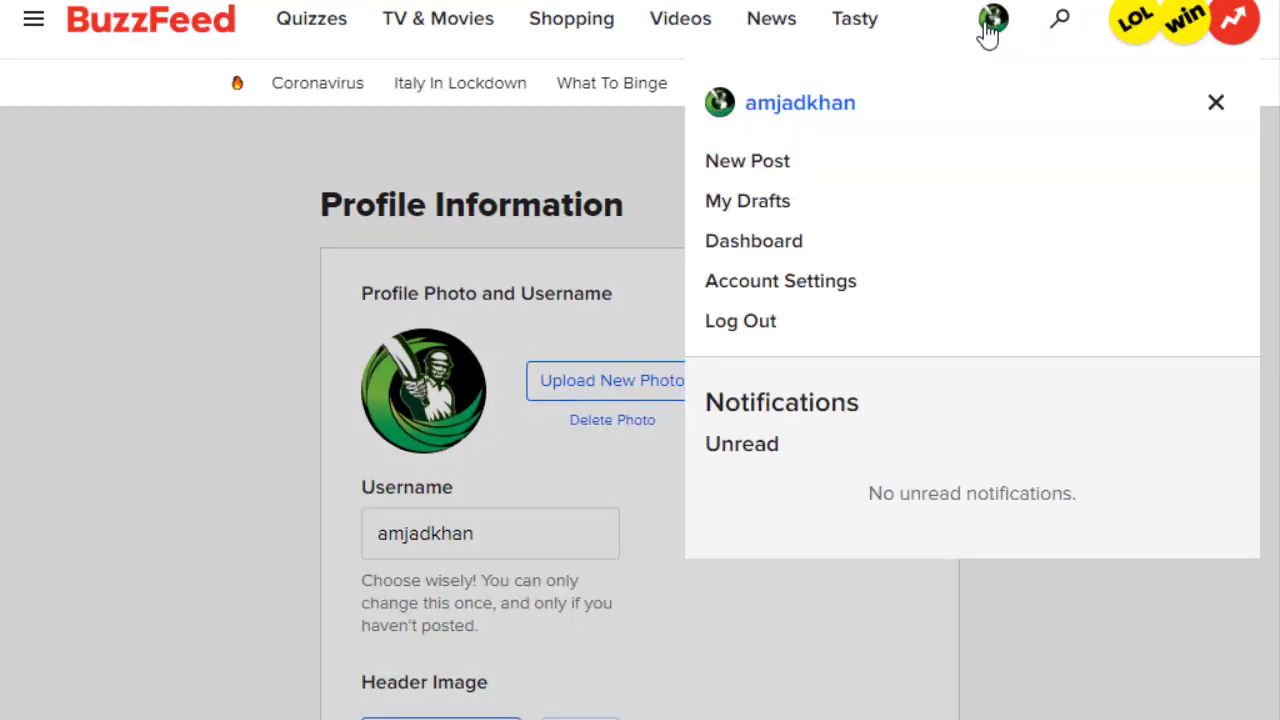
pyautogui.click(778, 104)
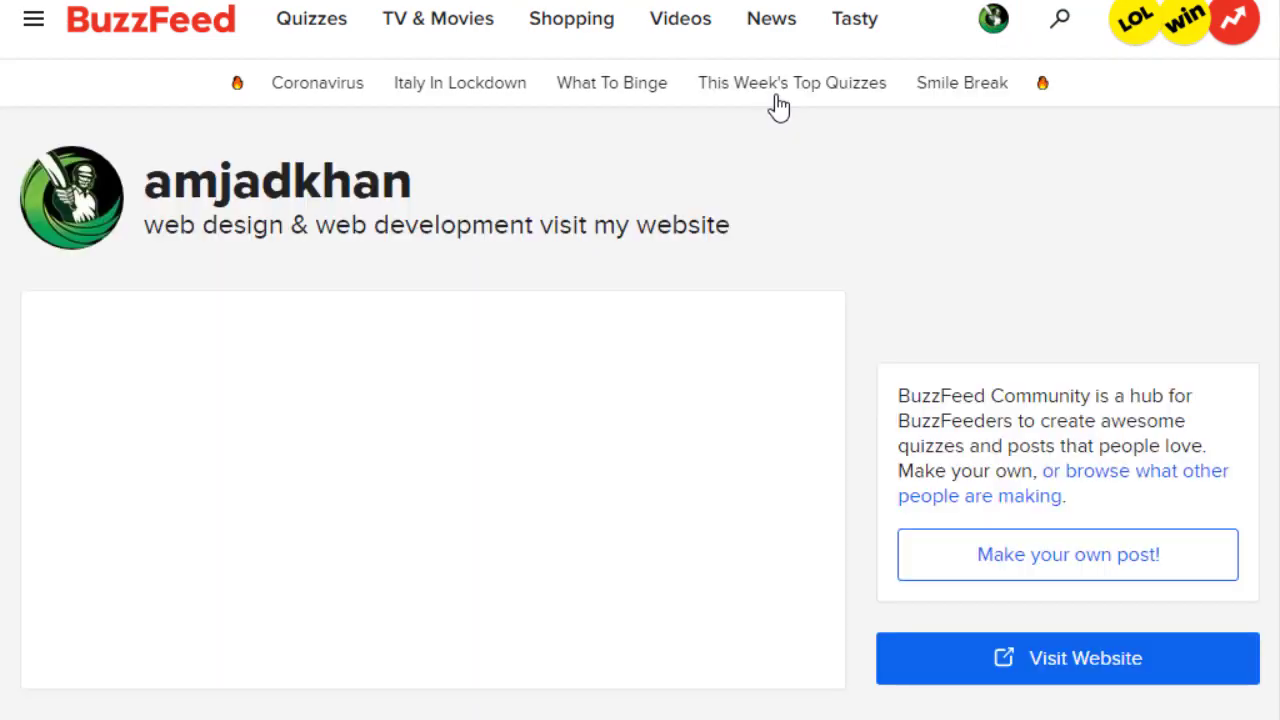
pyautogui.scroll(-3, 588, 360)
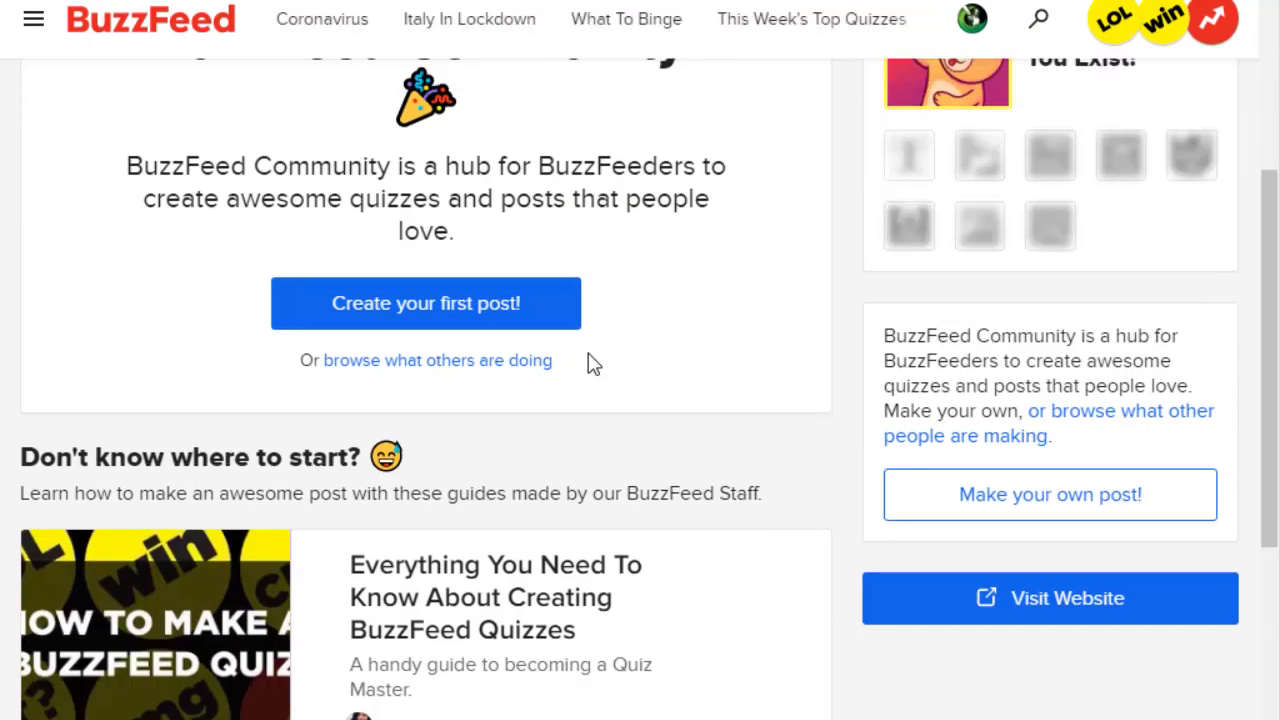
pyautogui.scroll(3, 588, 360)
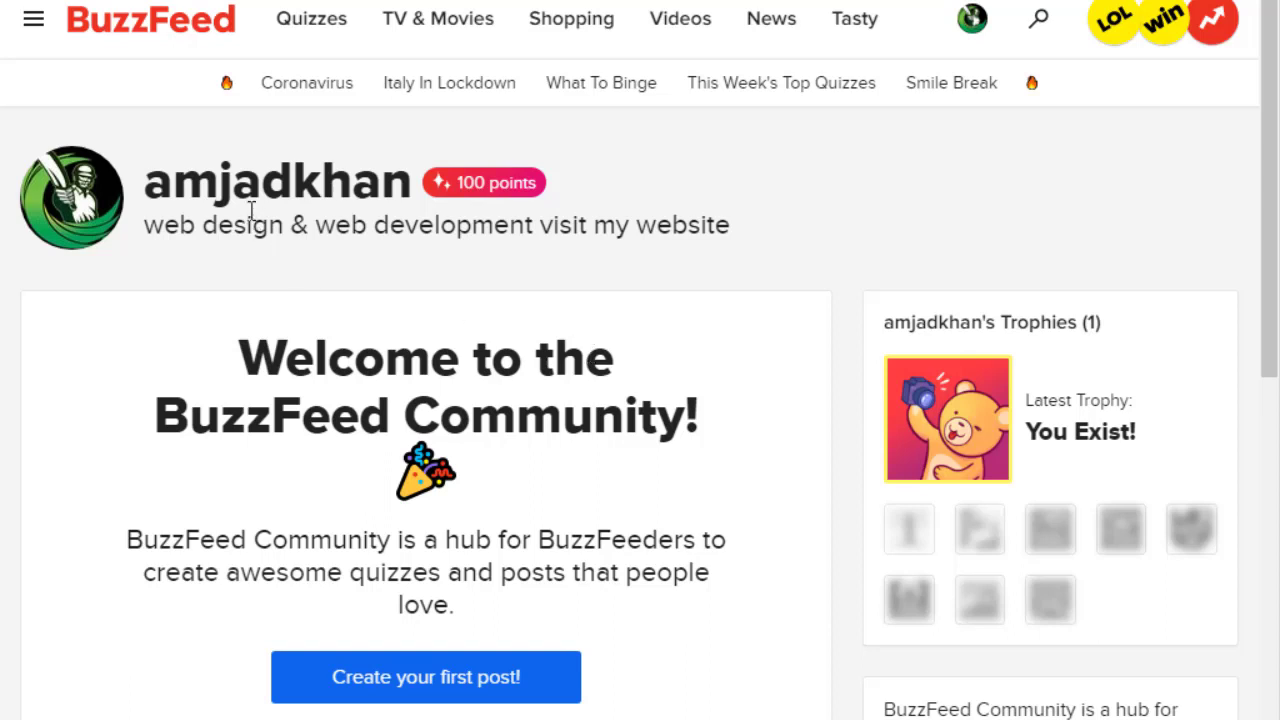
pyautogui.moveTo(258, 230); pyautogui.dragTo(530, 228)
pyautogui.click(648, 232)
pyautogui.scroll(-7, 560, 318)
pyautogui.scroll(5, 880, 430)
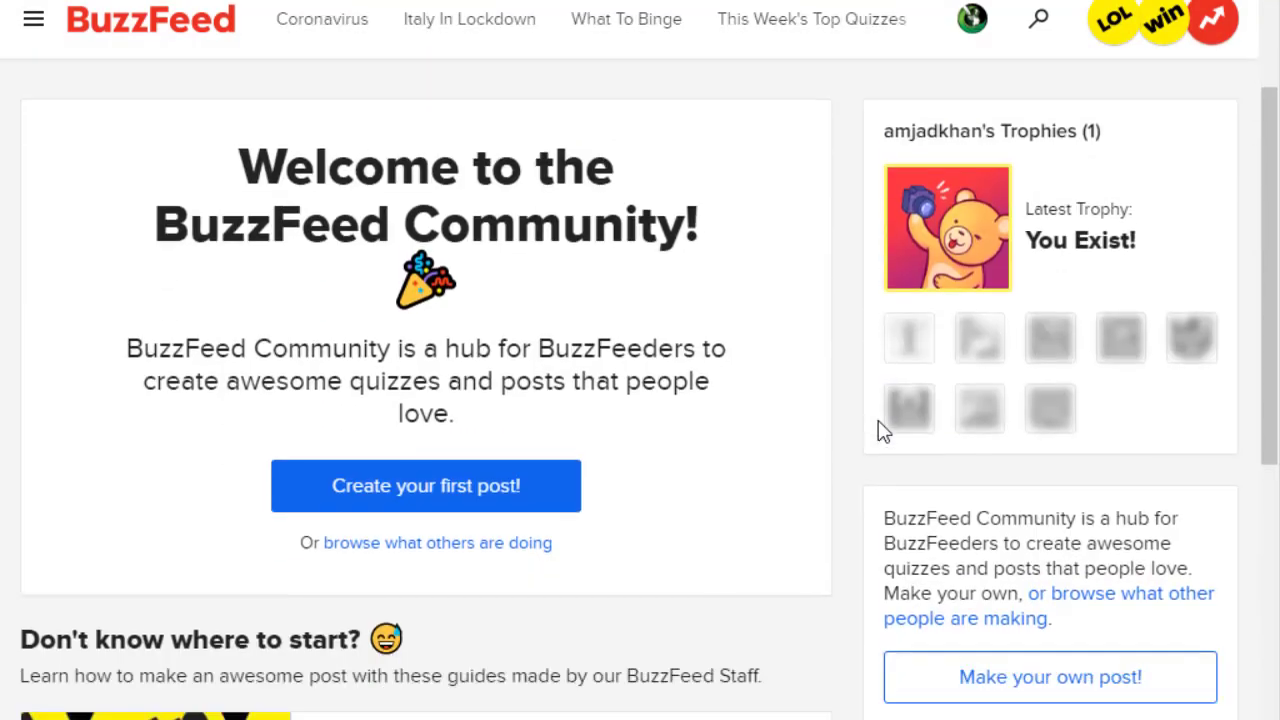
pyautogui.scroll(-3, 880, 430)
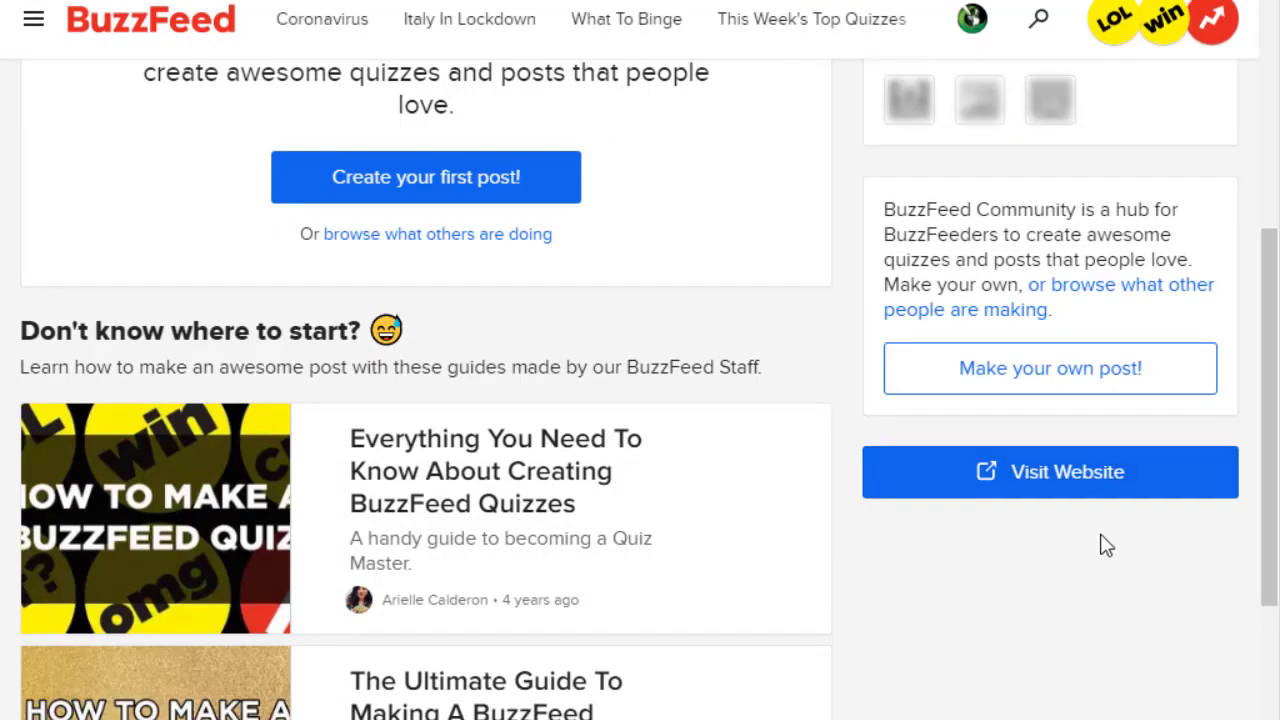
# Step: Inspect the HTML code of the profile's Visit Website link to check its target address, and close the inspector
pyautogui.click(1068, 489)
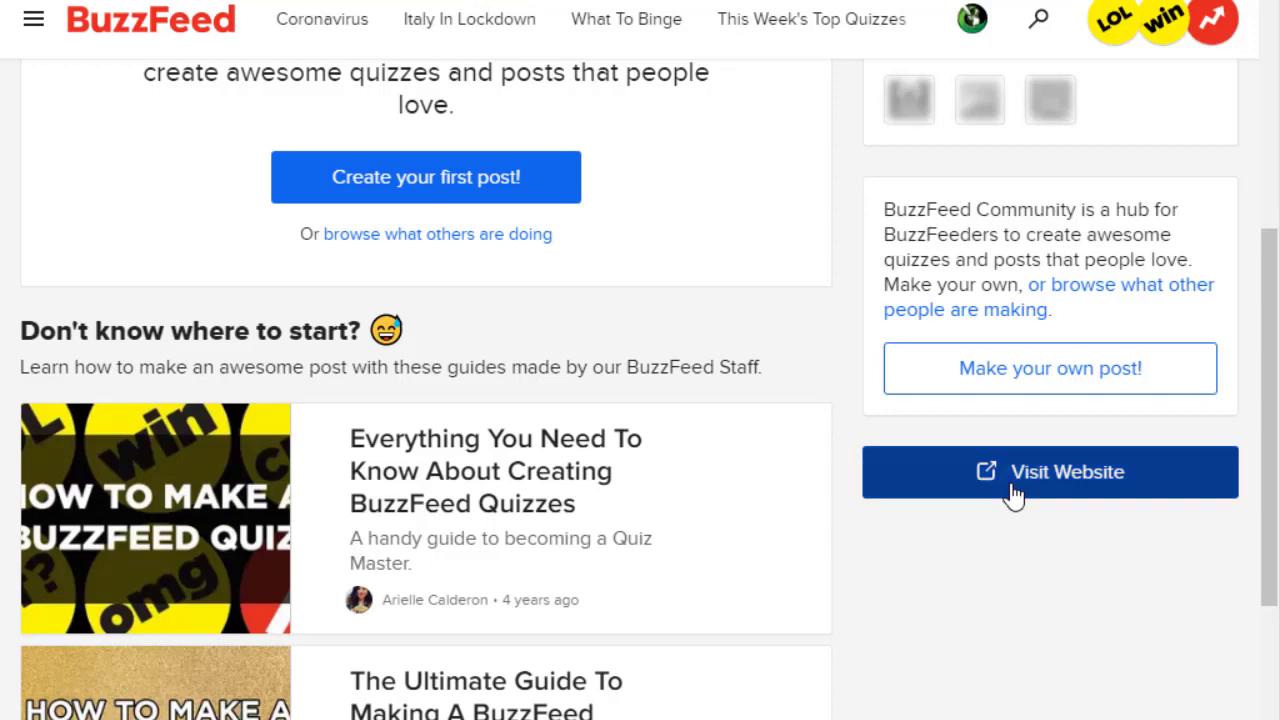
pyautogui.rightClick(1010, 490)
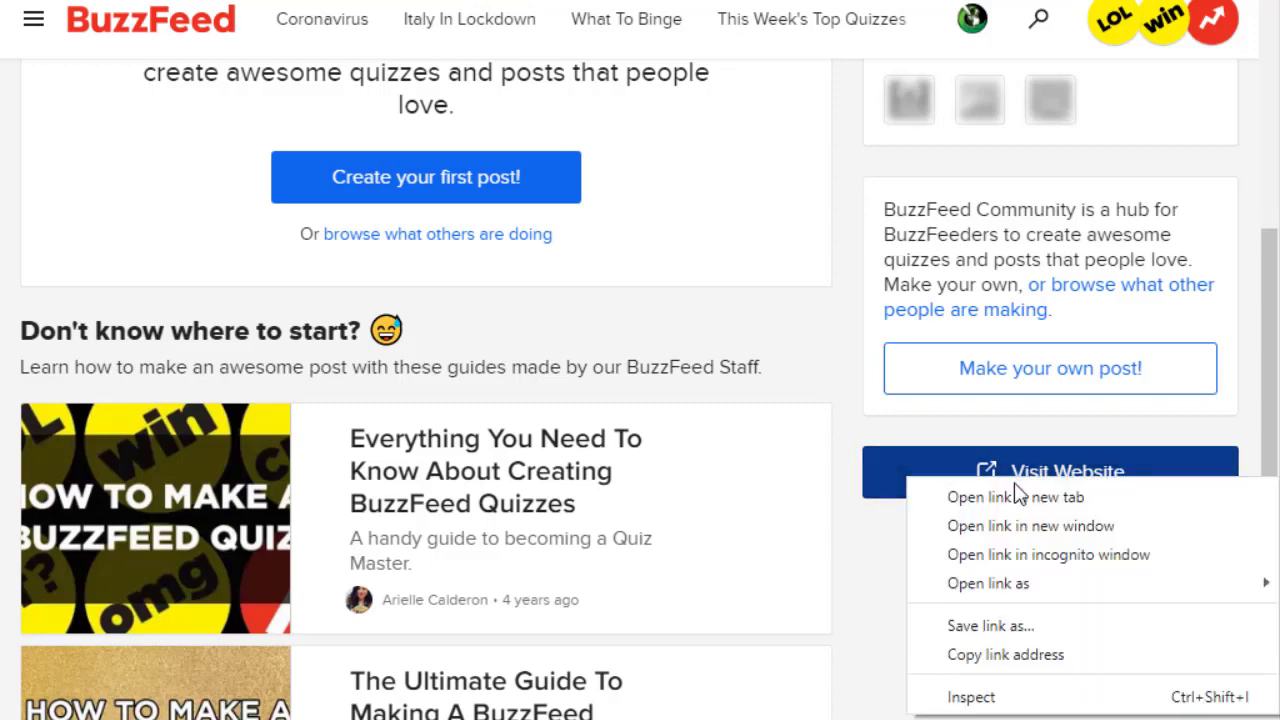
pyautogui.click(1012, 695)
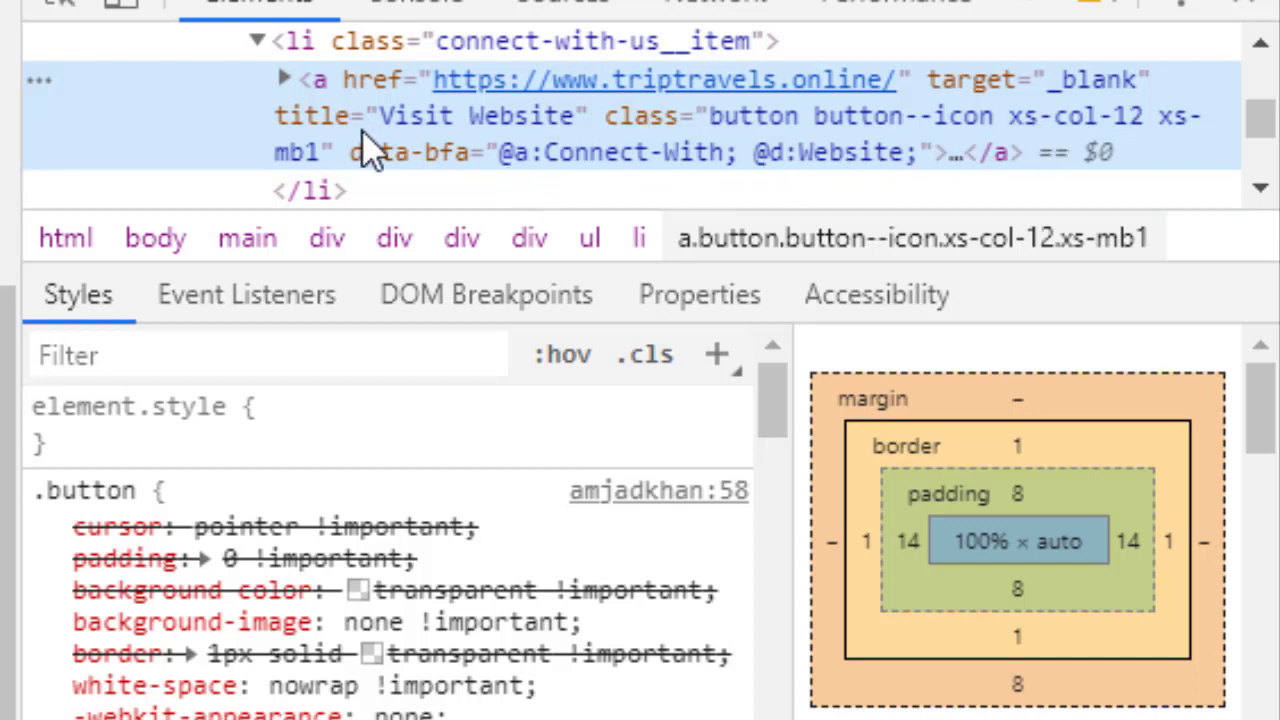
pyautogui.click(1242, 6)
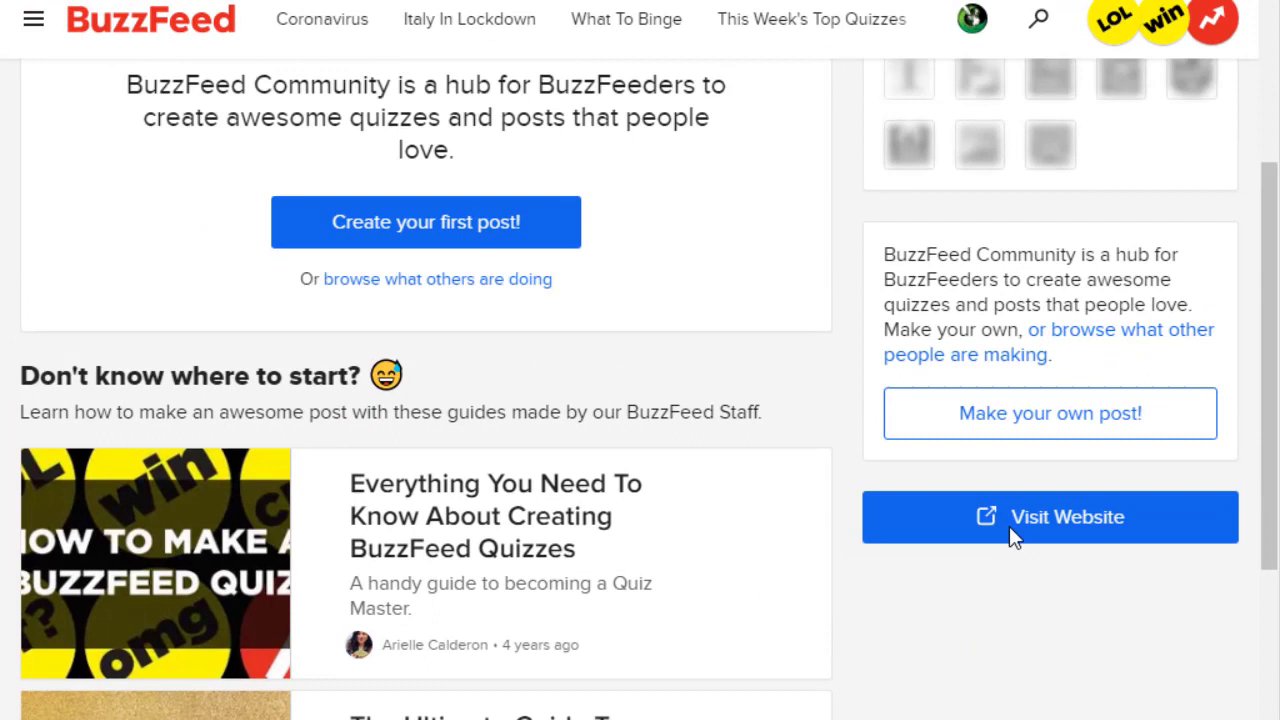
pyautogui.scroll(3, 1010, 500)
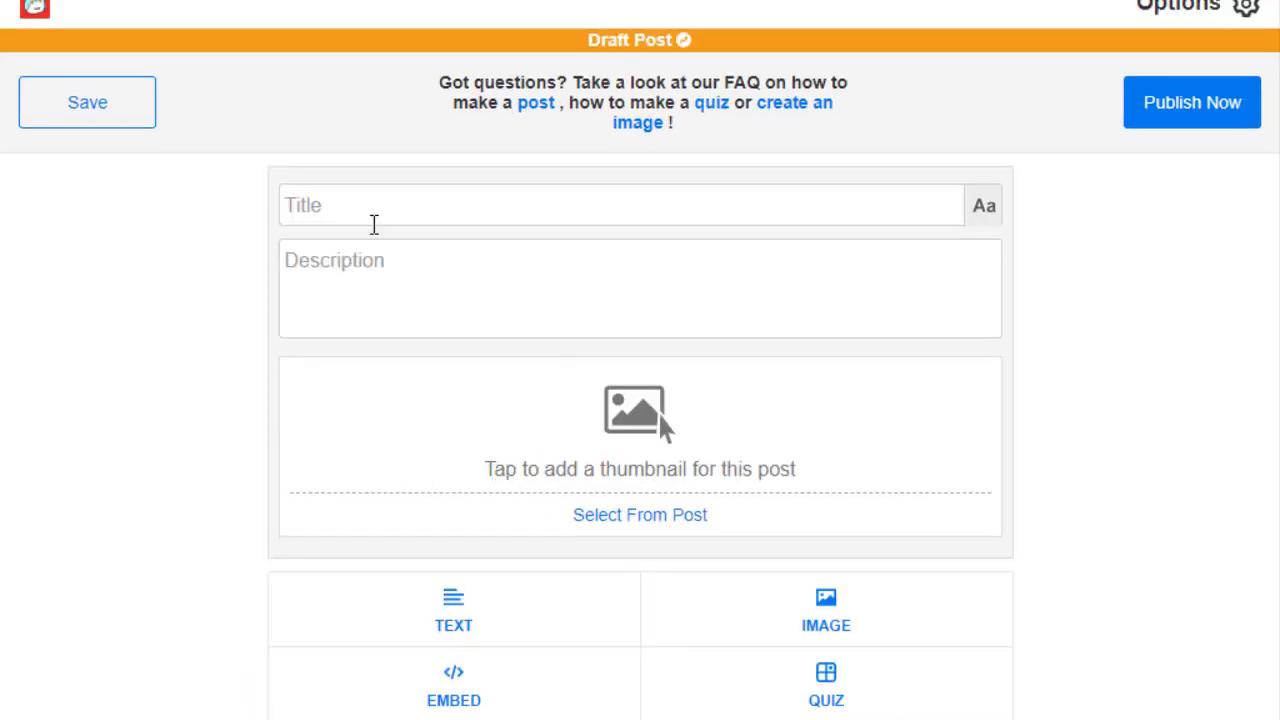
# Step: Try to use the Desktop picture "Haathi Mere Saathi movie" as the draft post's thumbnail
pyautogui.click(358, 211)
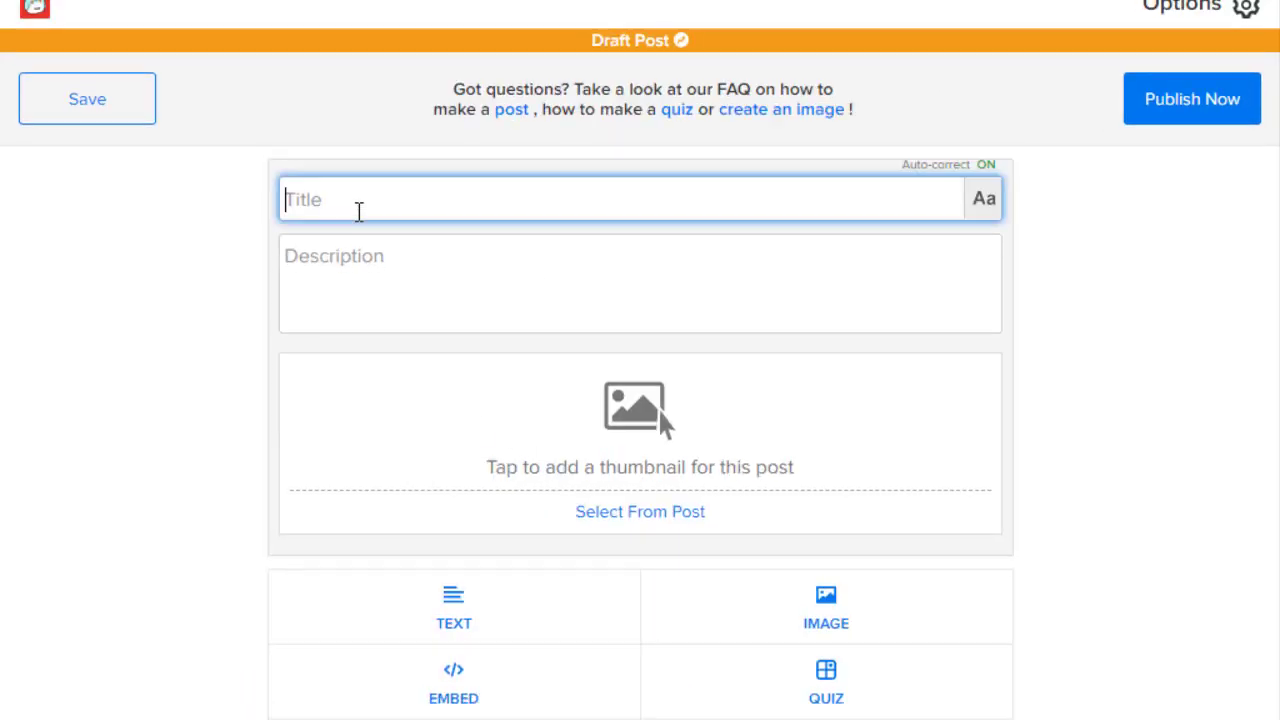
pyautogui.click(358, 261)
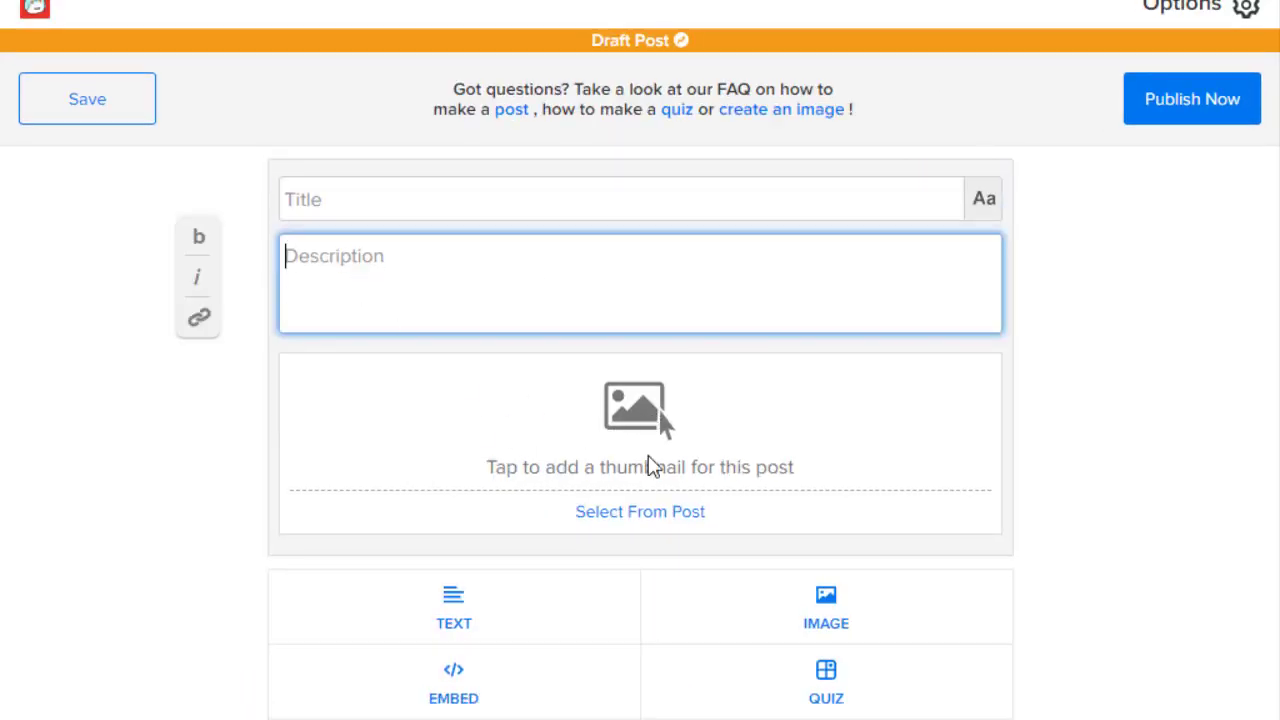
pyautogui.click(647, 425)
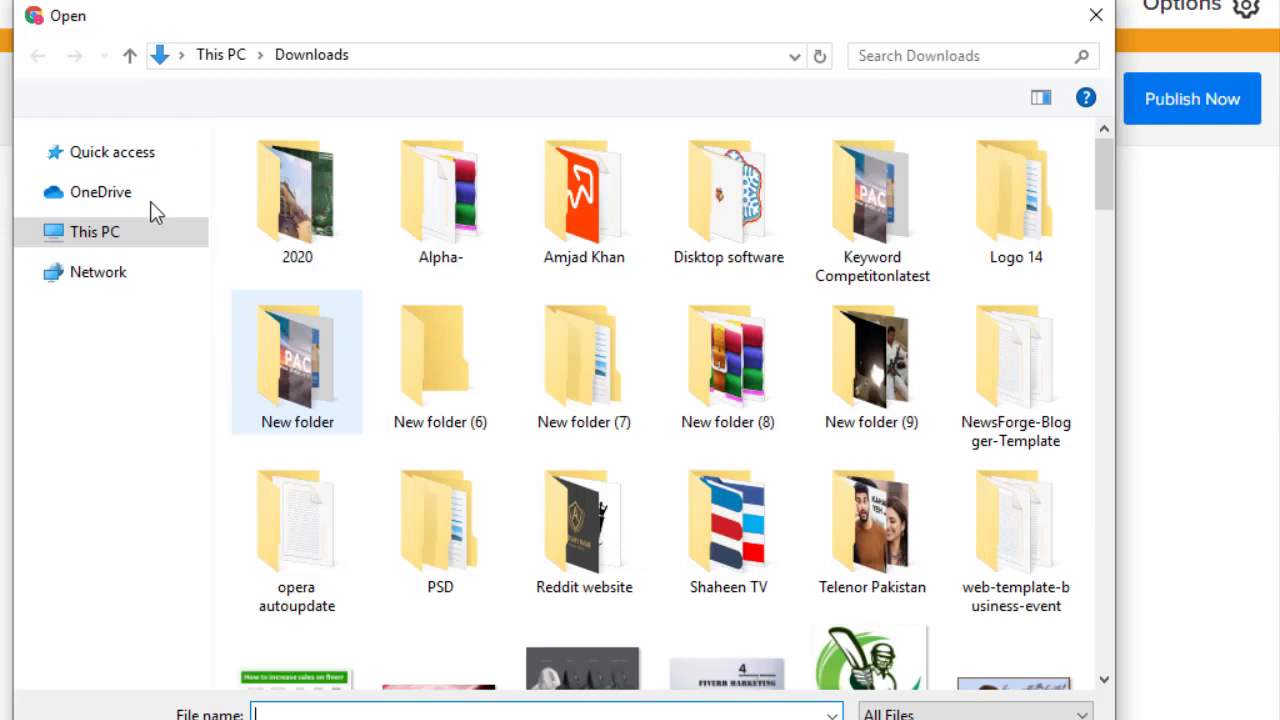
pyautogui.click(165, 230)
pyautogui.doubleClick(774, 211)
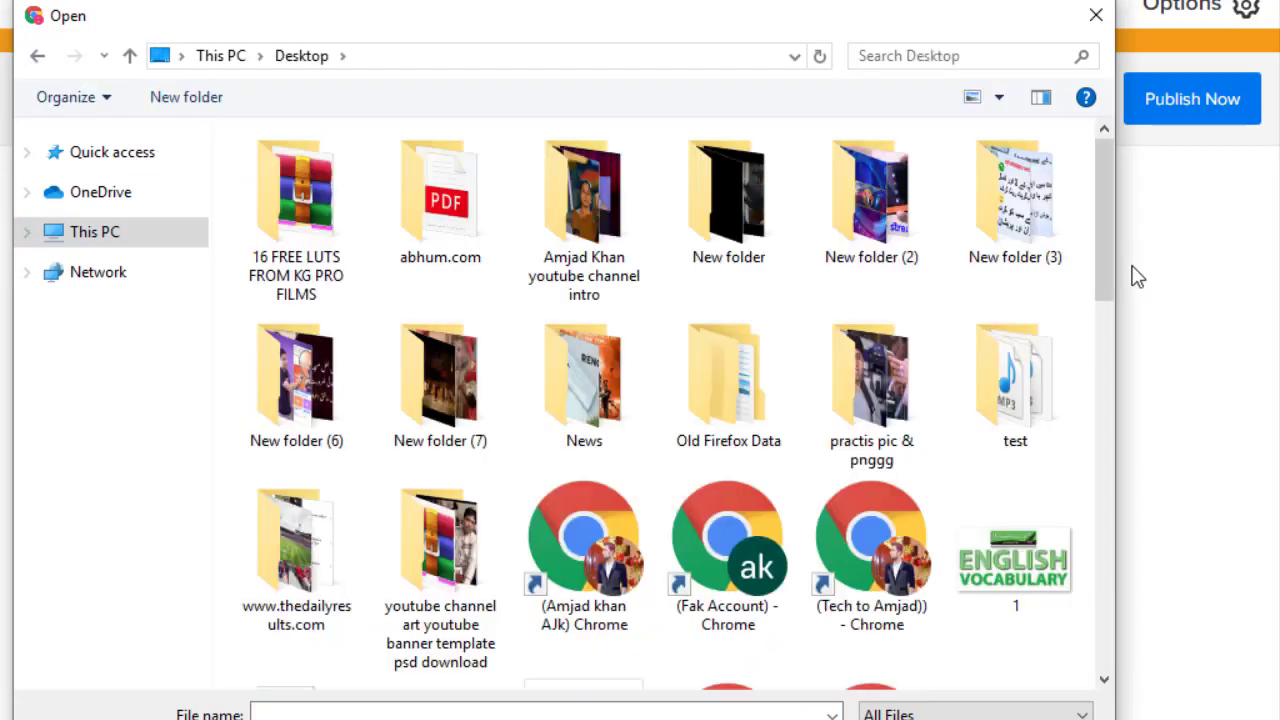
pyautogui.moveTo(1102, 232); pyautogui.dragTo(1088, 391)
pyautogui.click(887, 420)
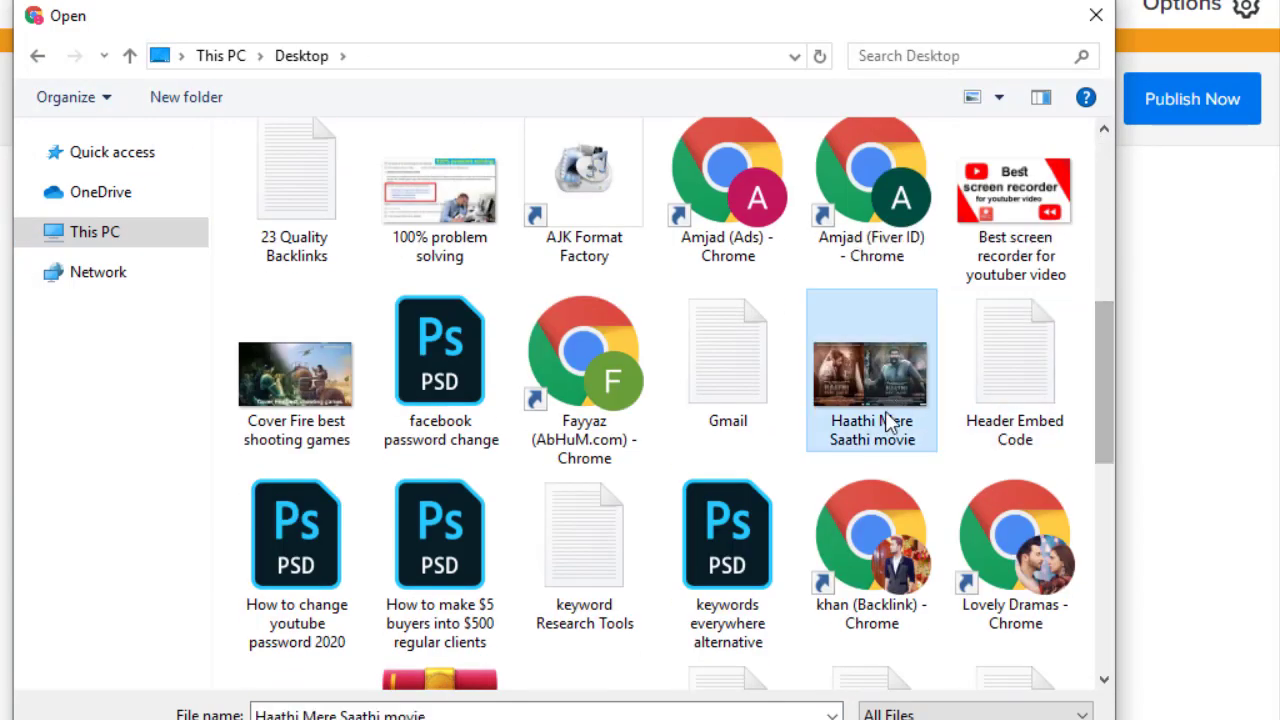
pyautogui.doubleClick(887, 420)
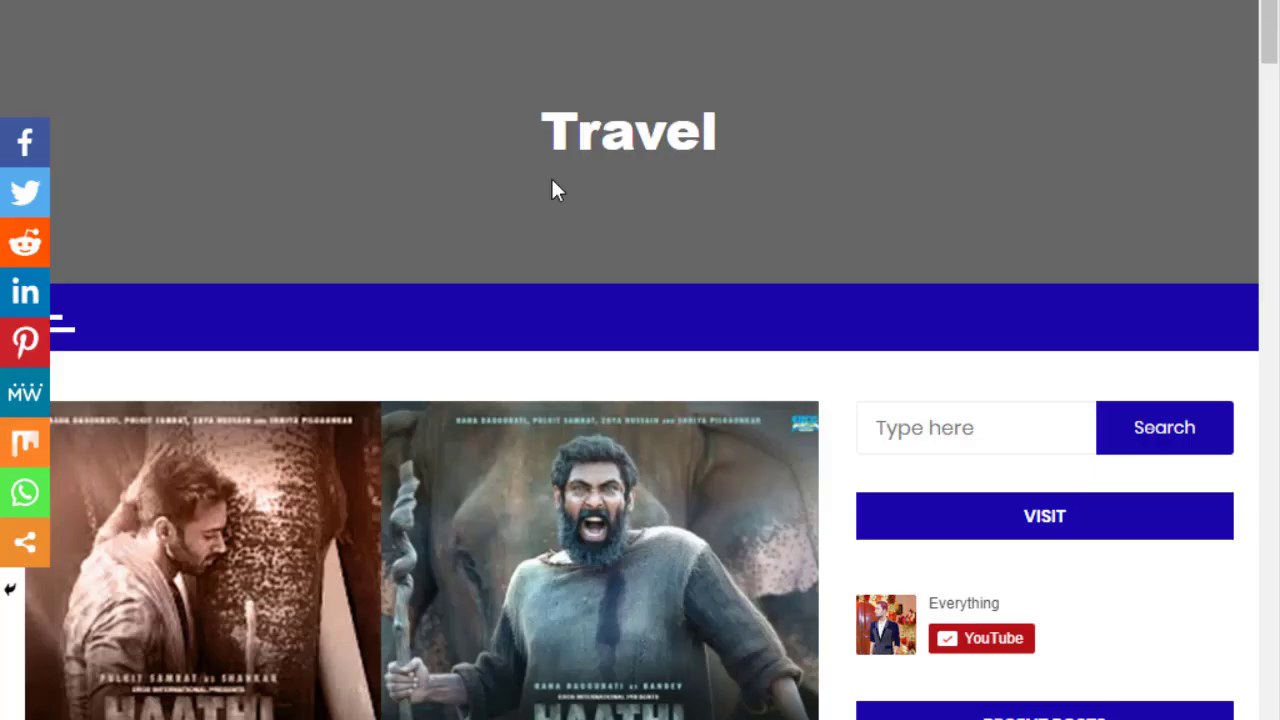
# Step: Open the Haathi Mere Saathi Bollywood movie article on the Travel site and copy its headline into the draft post's Title
pyautogui.scroll(-5, 420, 400)
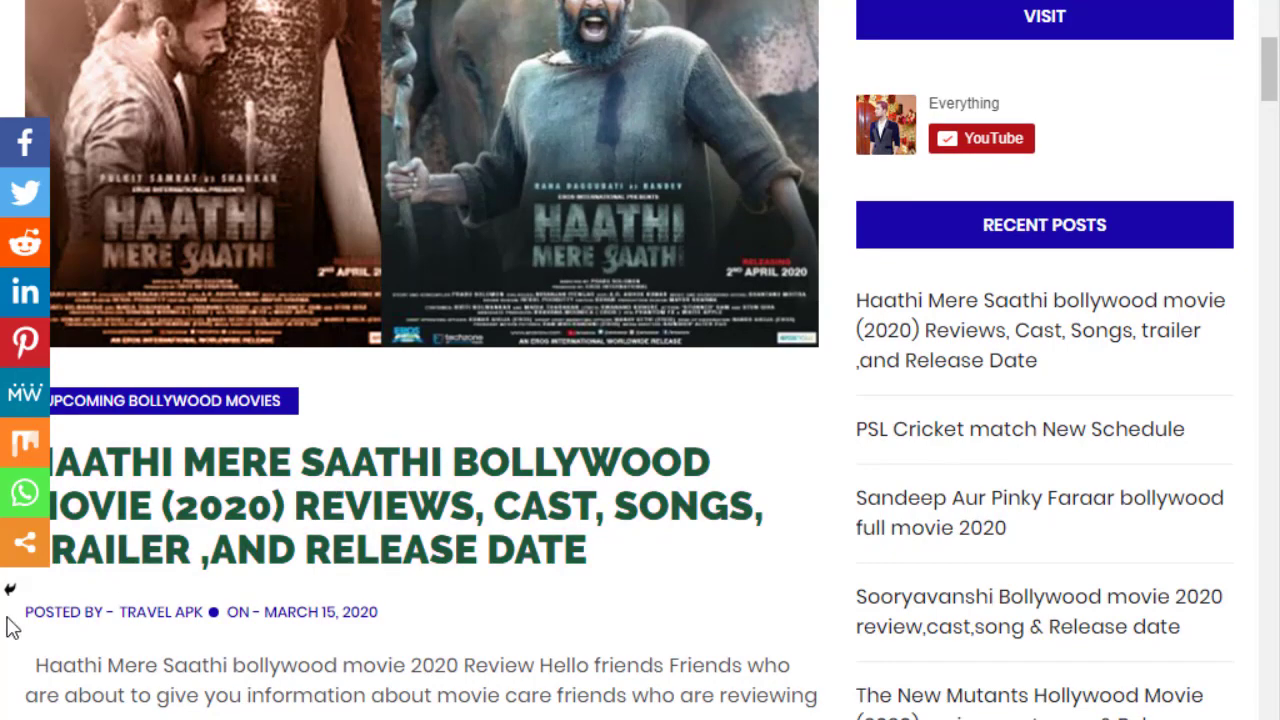
pyautogui.click(445, 510)
pyautogui.scroll(-2, 15, 600)
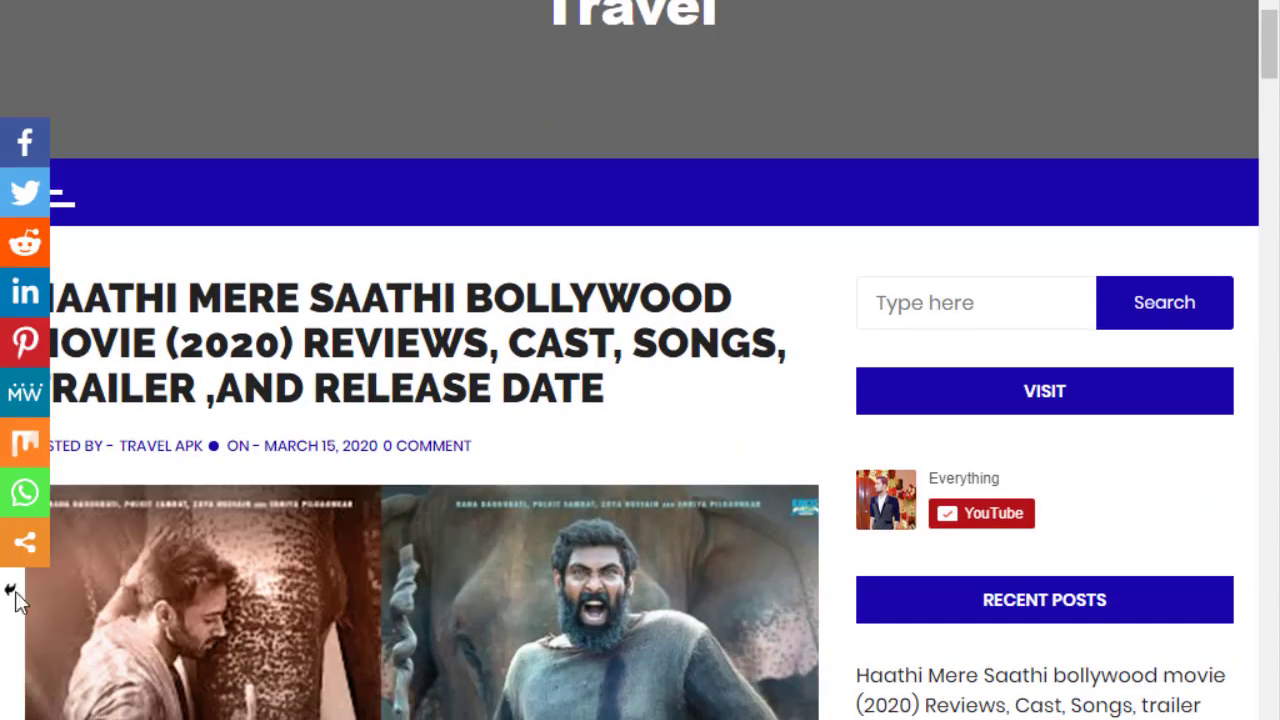
pyautogui.click(18, 589)
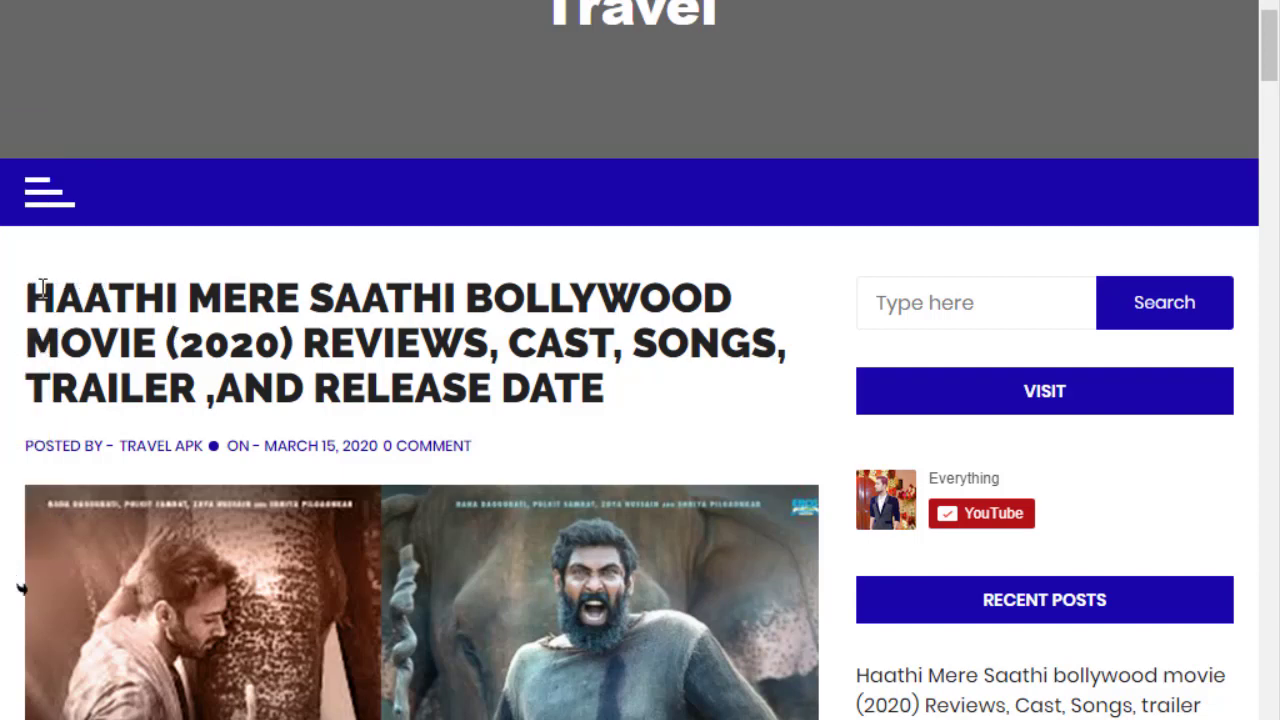
pyautogui.moveTo(27, 298); pyautogui.dragTo(663, 391)
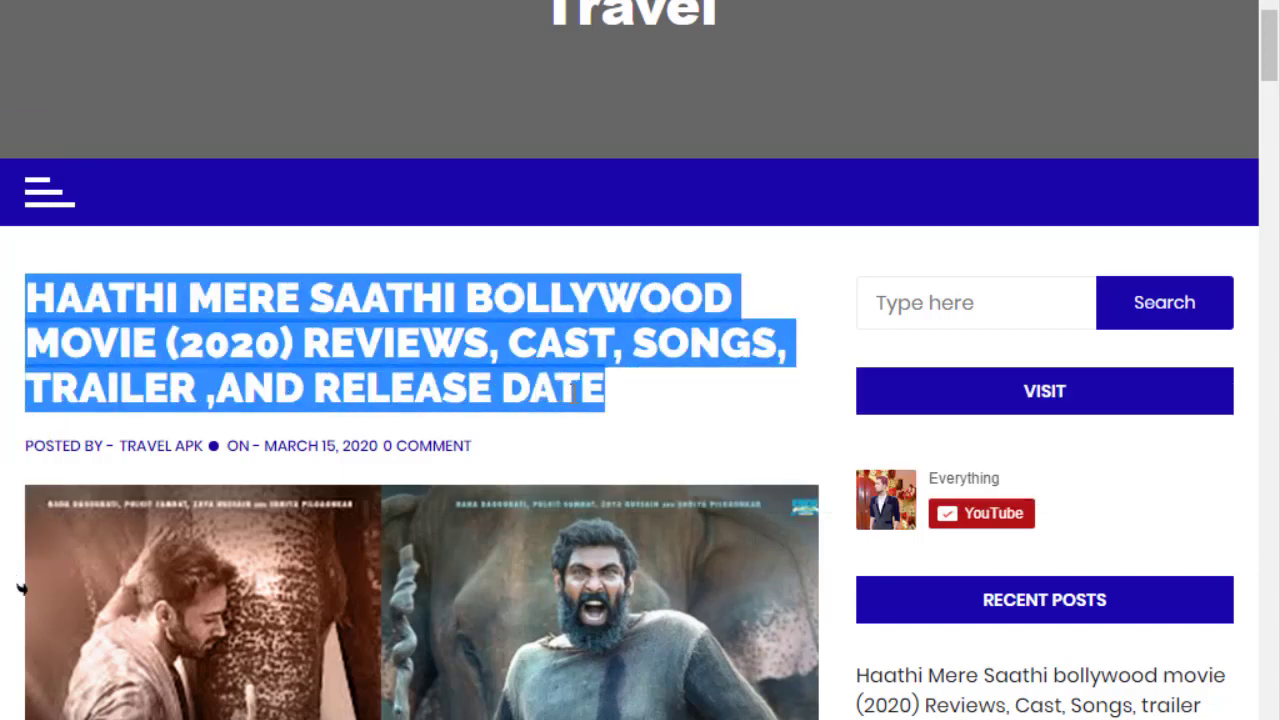
pyautogui.hotkey('alt', 'Tab')
pyautogui.click(354, 203)
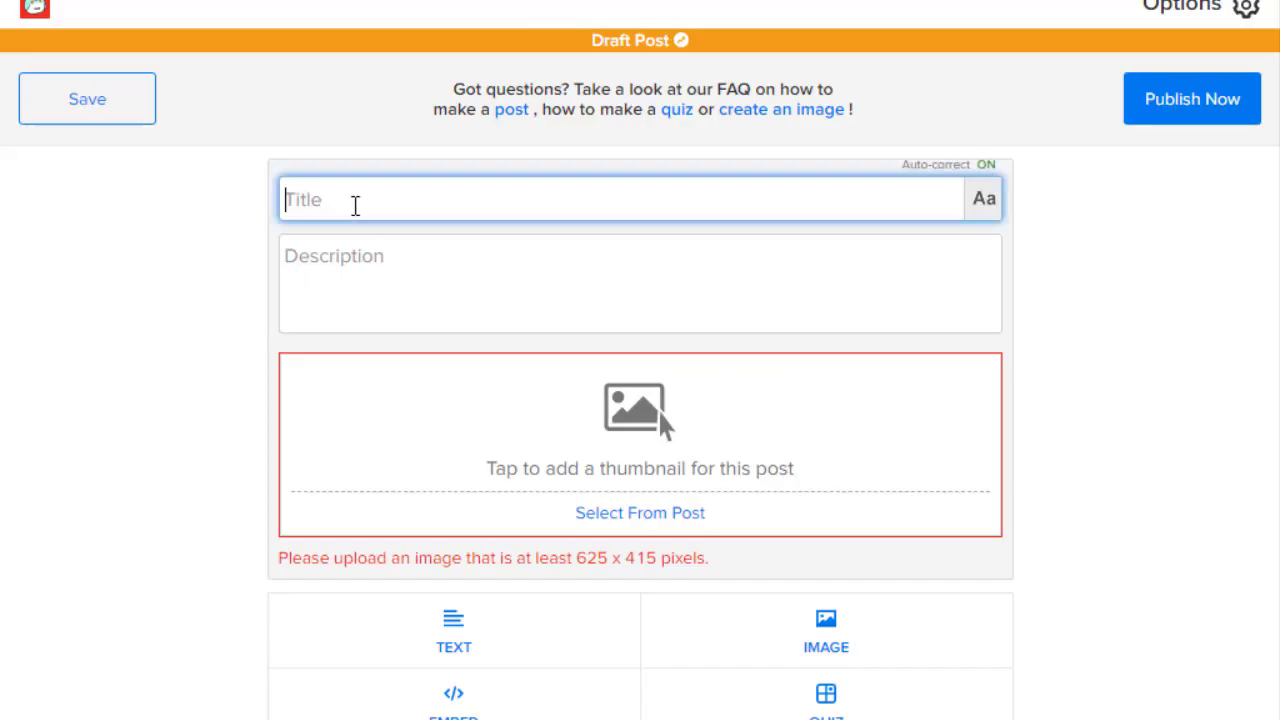
pyautogui.rightClick(354, 203)
pyautogui.click(421, 398)
# Step: Copy the review heading and its opening paragraphs from the Travel site's Haathi Mere Saathi article into the draft post's Description
pyautogui.hotkey('alt', 'Tab')
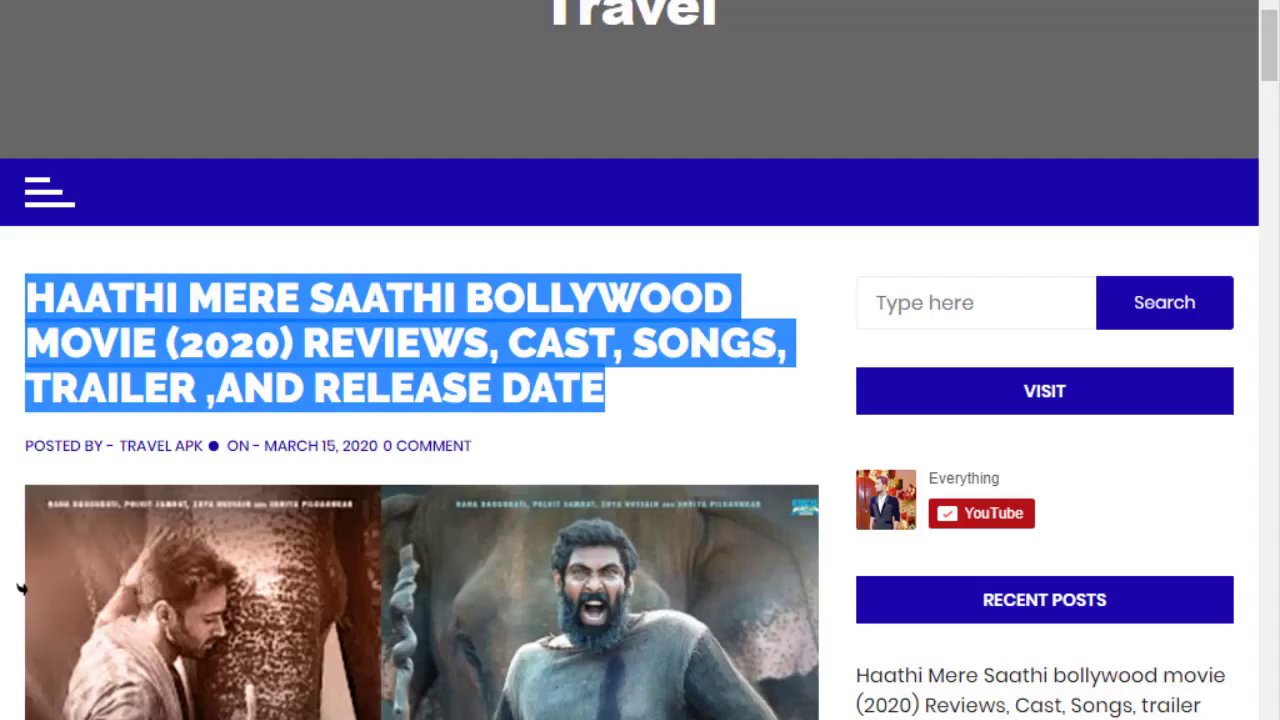
pyautogui.scroll(-10, 175, 490)
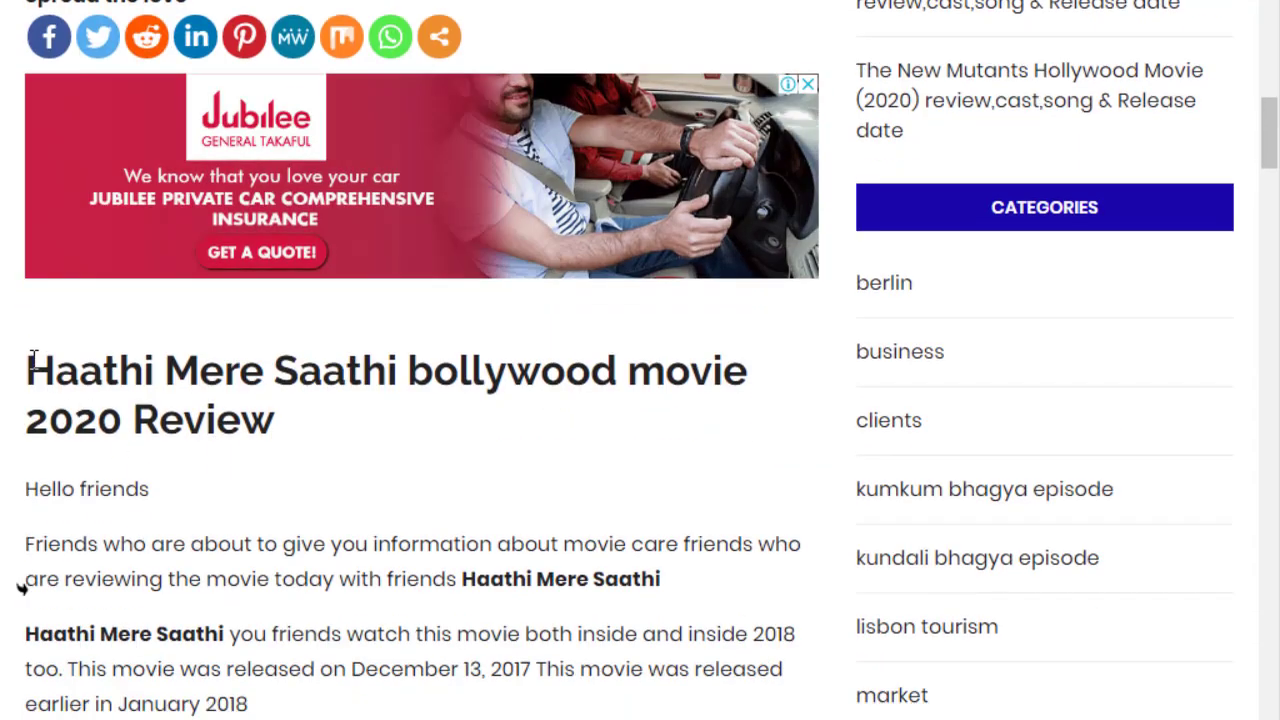
pyautogui.moveTo(125, 445); pyautogui.dragTo(25, 385)
pyautogui.click(240, 680)
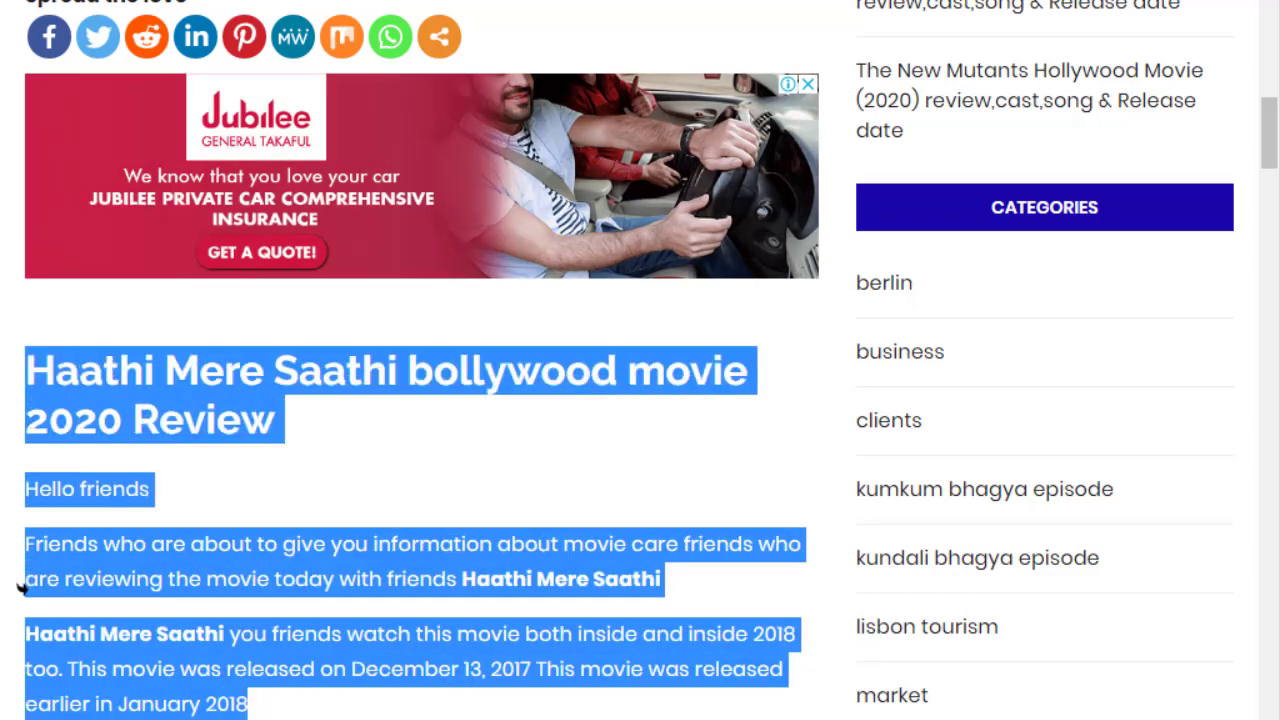
pyautogui.hotkey('alt', 'Tab')
pyautogui.click(371, 271)
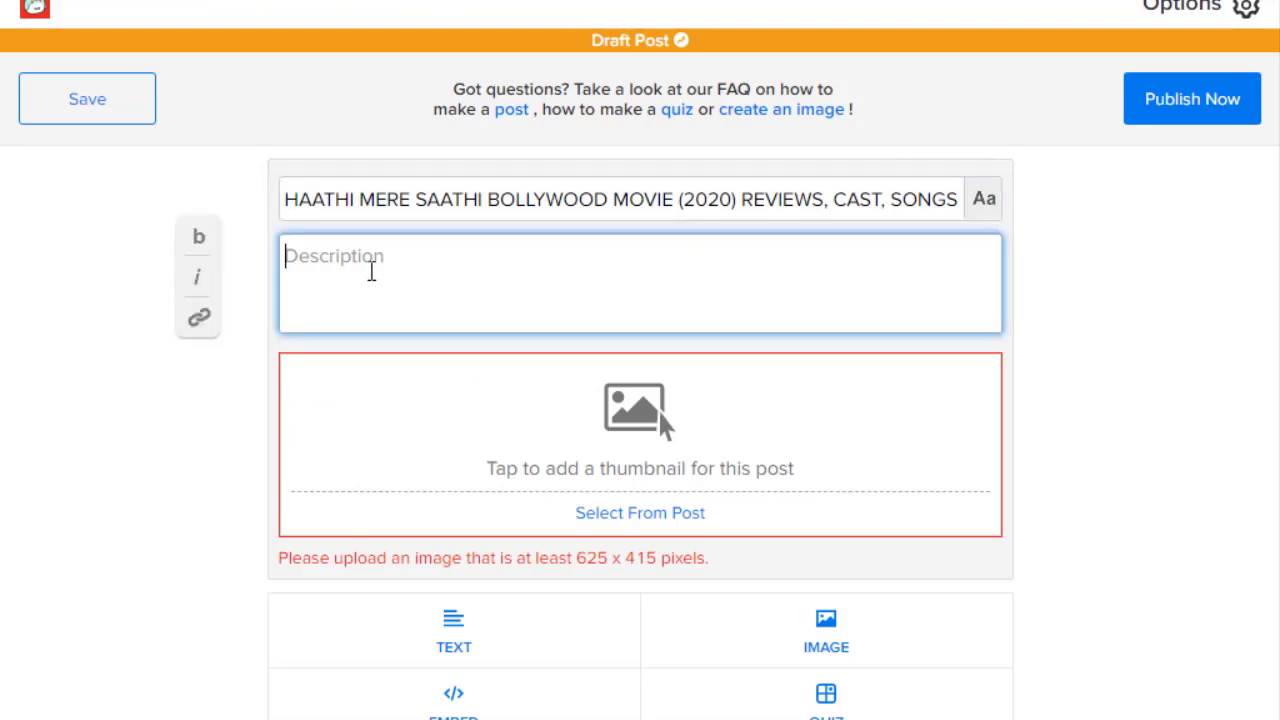
pyautogui.rightClick(371, 271)
pyautogui.click(437, 467)
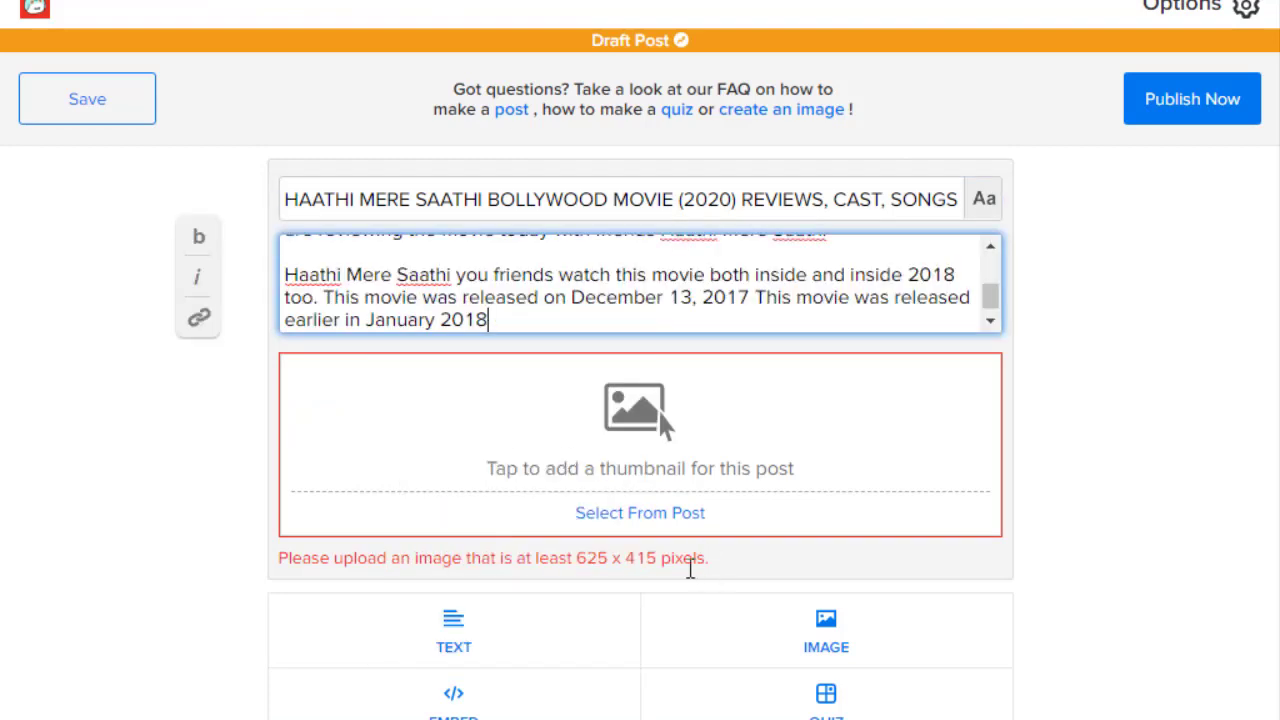
pyautogui.moveTo(281, 561); pyautogui.dragTo(561, 565)
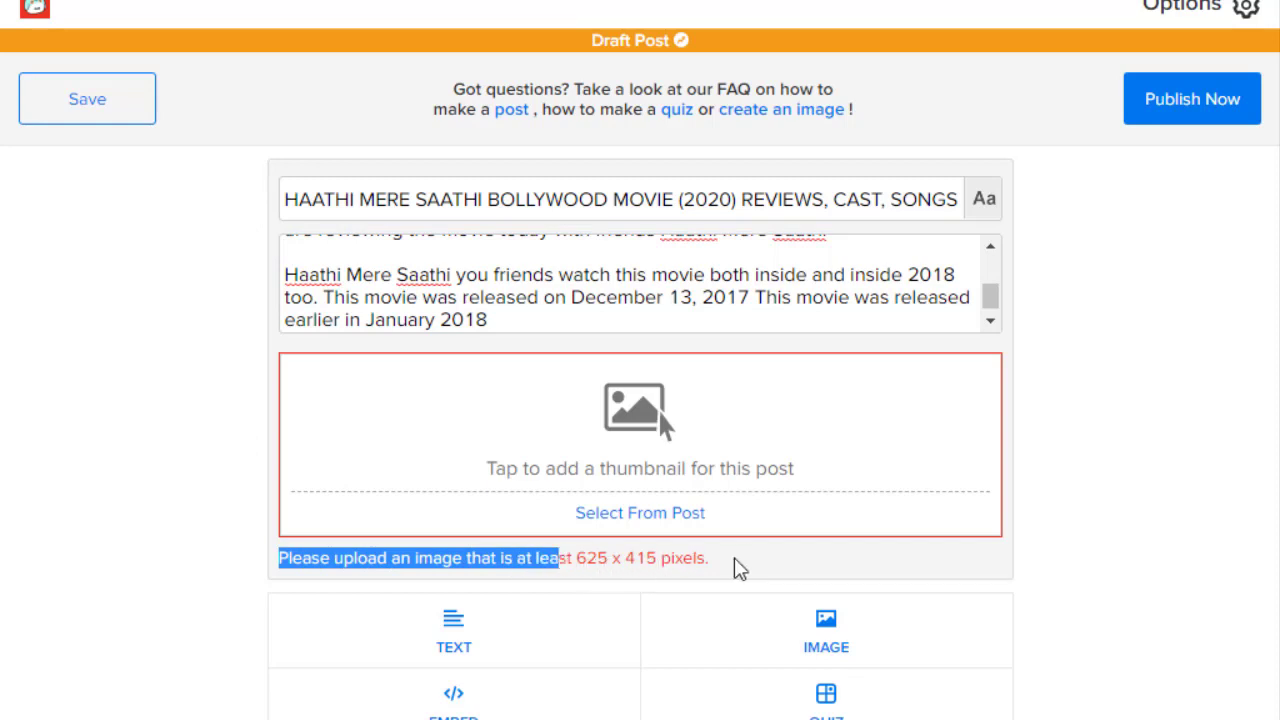
pyautogui.moveTo(737, 568); pyautogui.dragTo(580, 580)
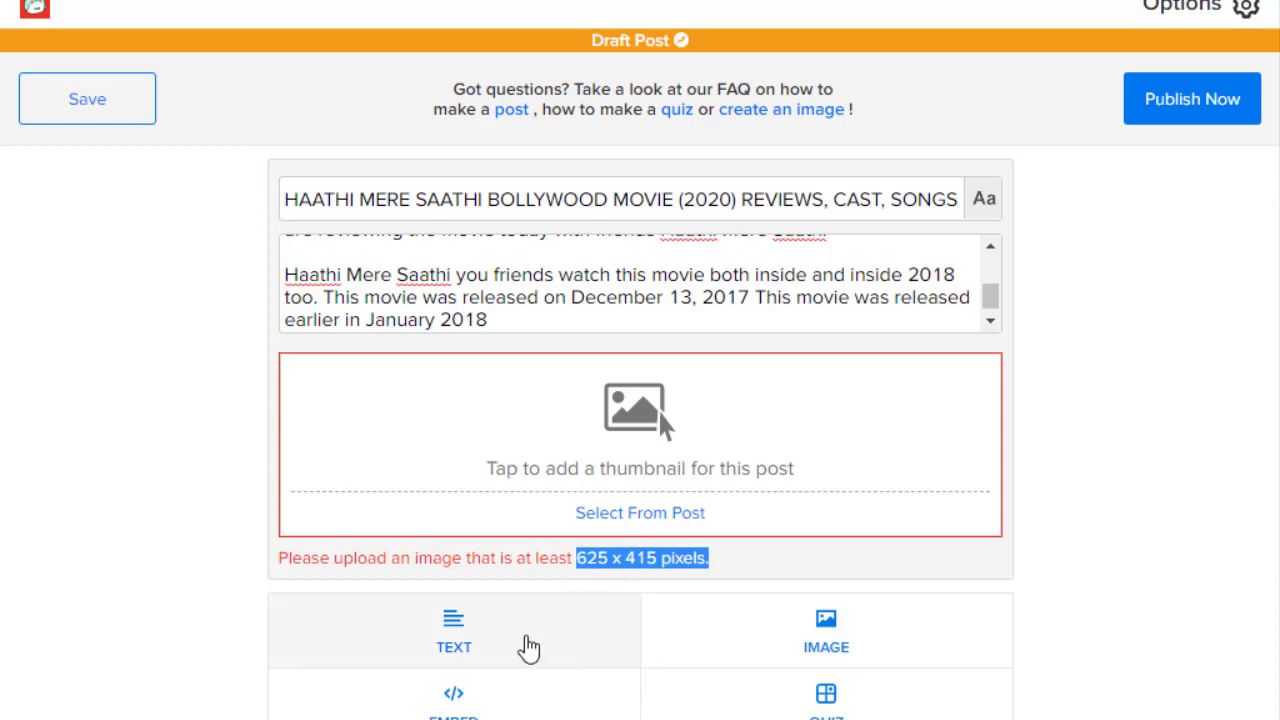
pyautogui.click(808, 648)
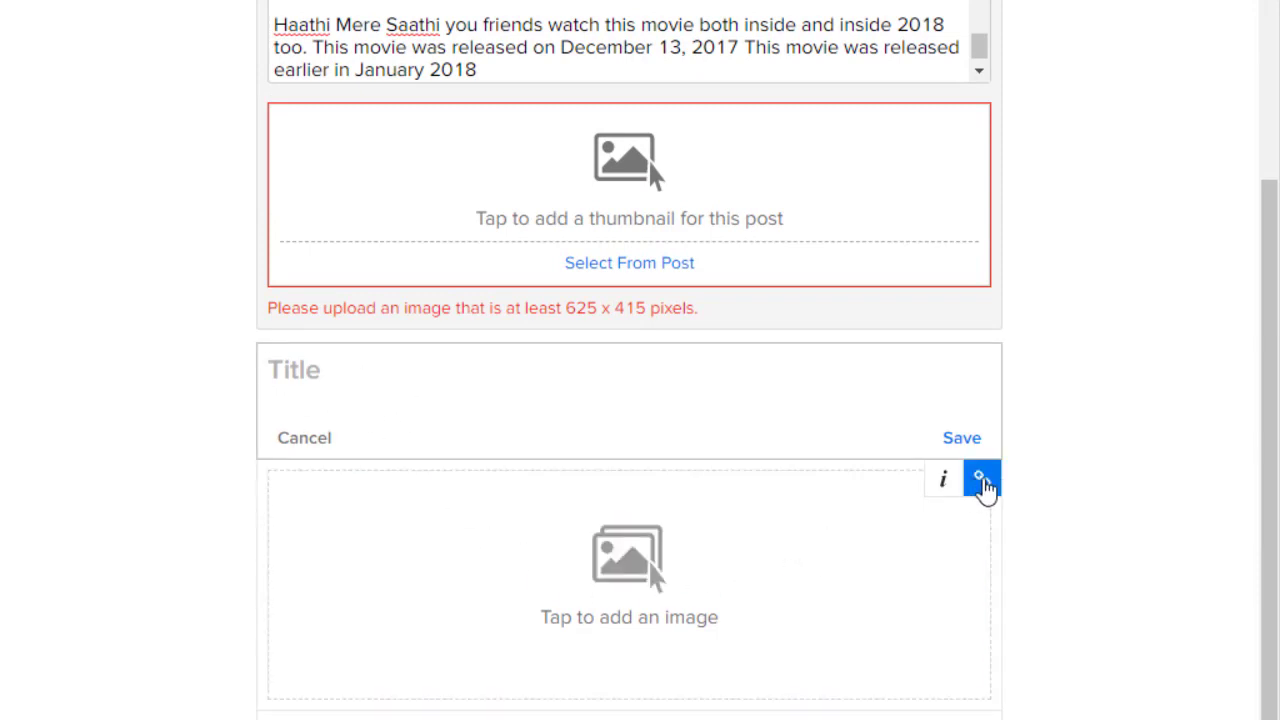
pyautogui.click(982, 481)
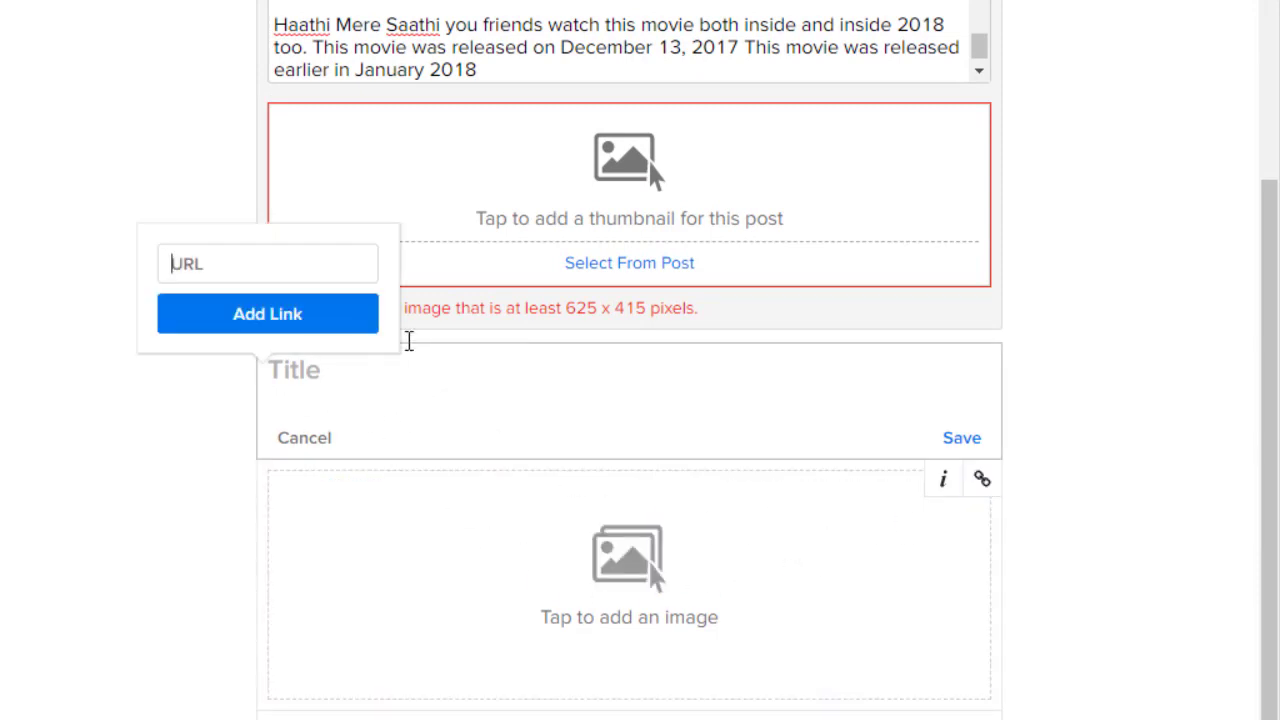
pyautogui.click(474, 421)
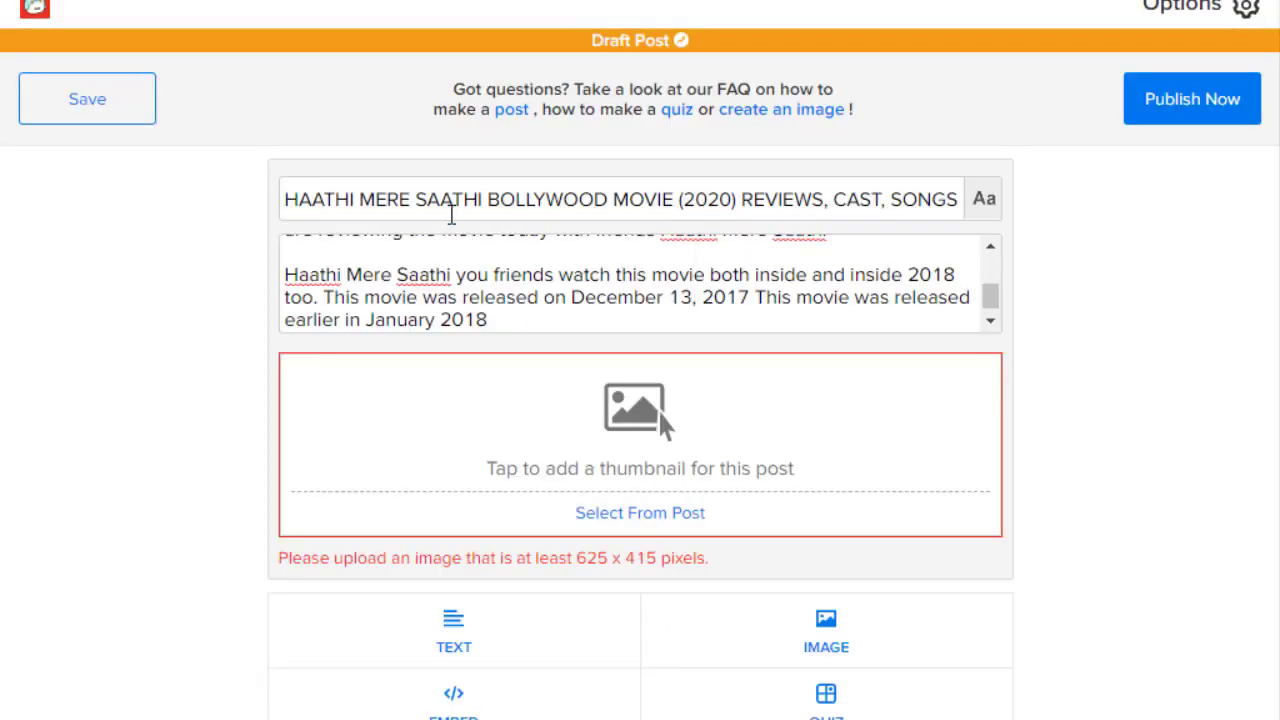
# Step: Turn off auto-correct for the draft post's Title
pyautogui.click(452, 214)
pyautogui.click(907, 197)
pyautogui.click(982, 198)
pyautogui.moveTo(388, 200); pyautogui.dragTo(850, 200)
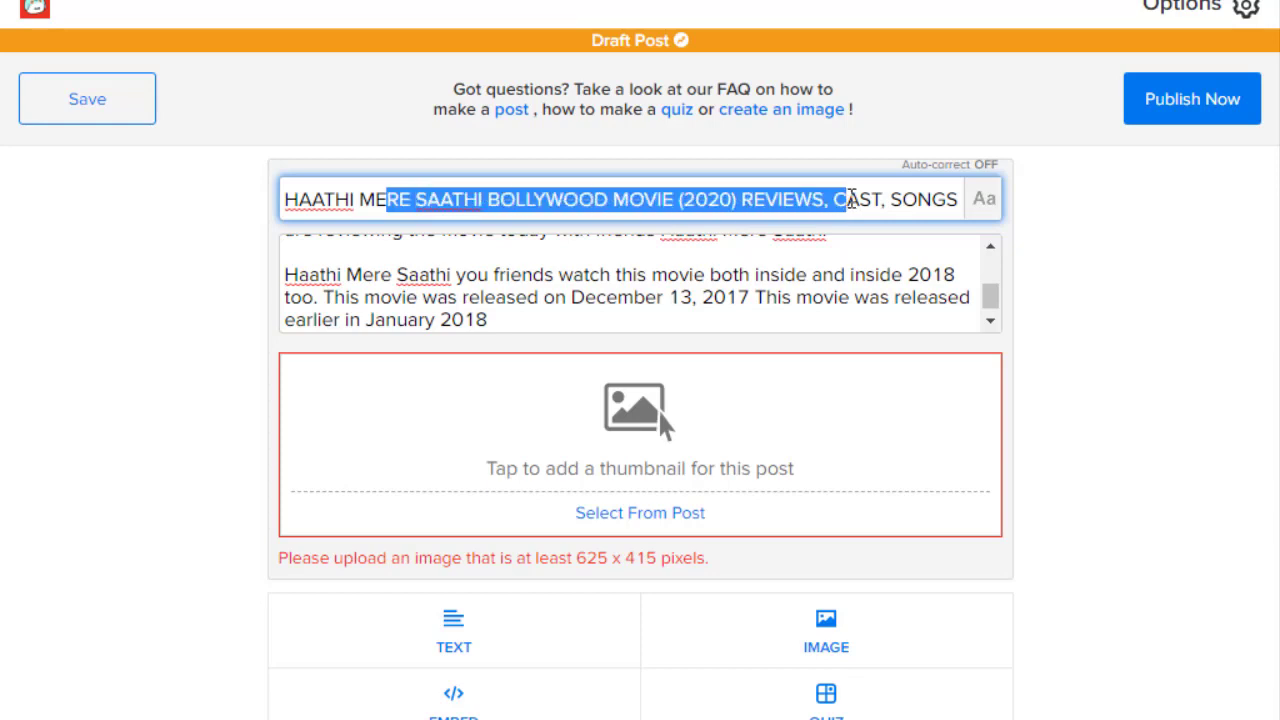
pyautogui.click(992, 323)
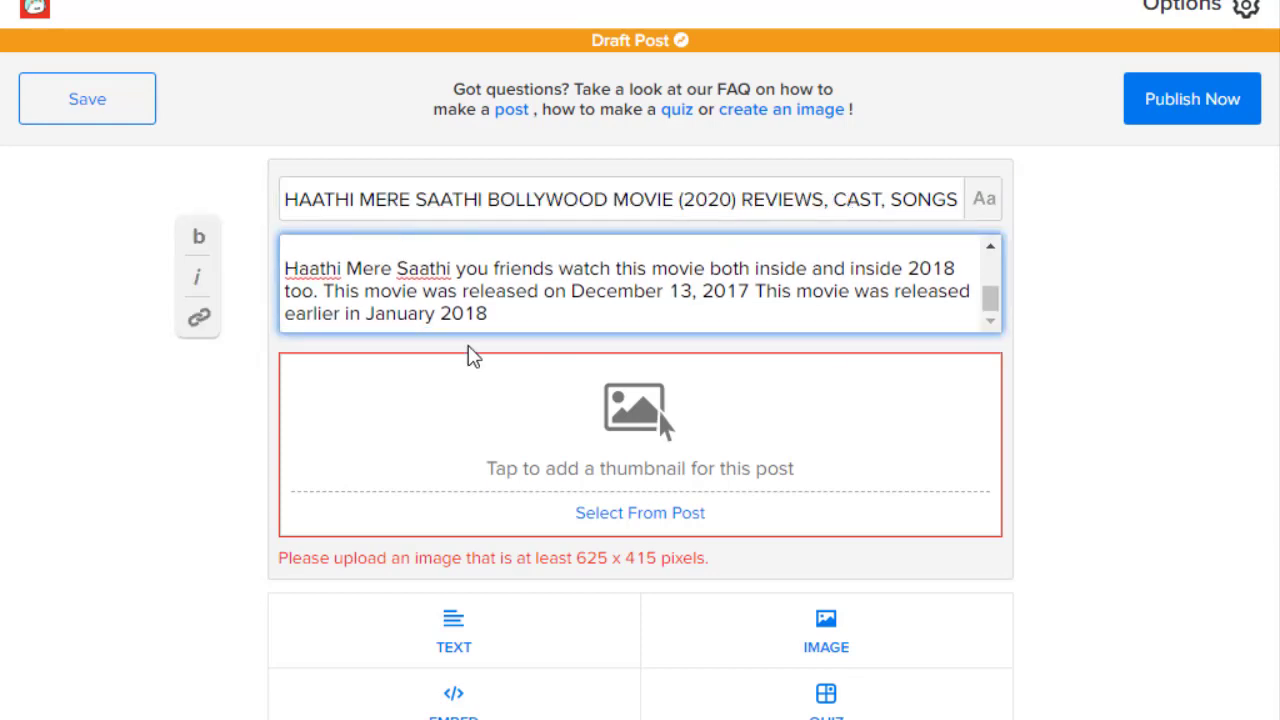
pyautogui.click(487, 313)
pyautogui.moveTo(460, 266); pyautogui.dragTo(266, 280)
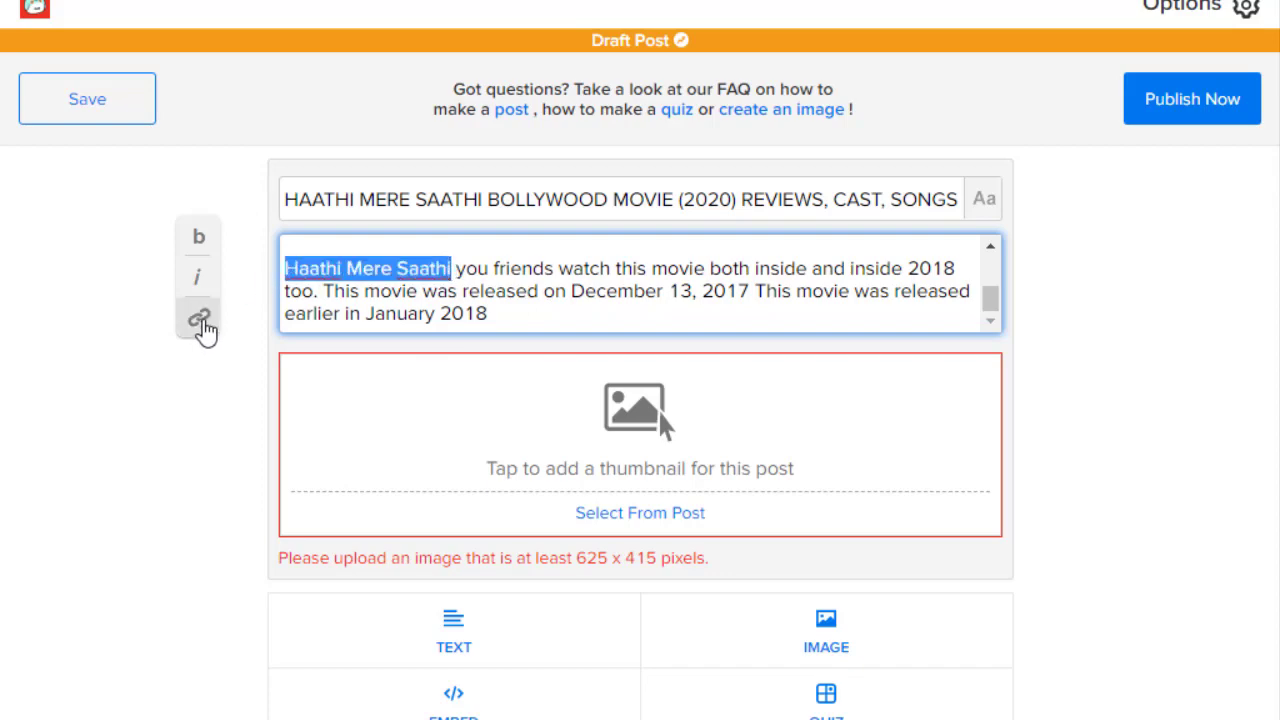
pyautogui.click(198, 317)
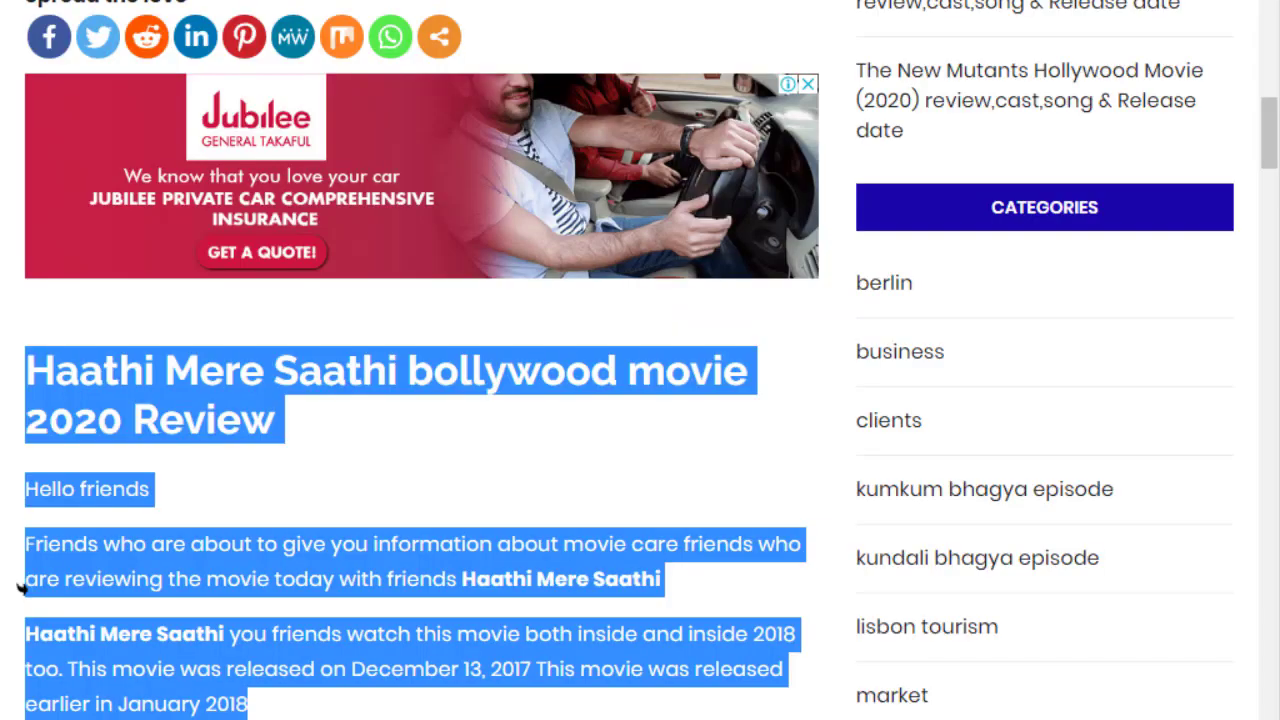
pyautogui.rightClick(224, 5)
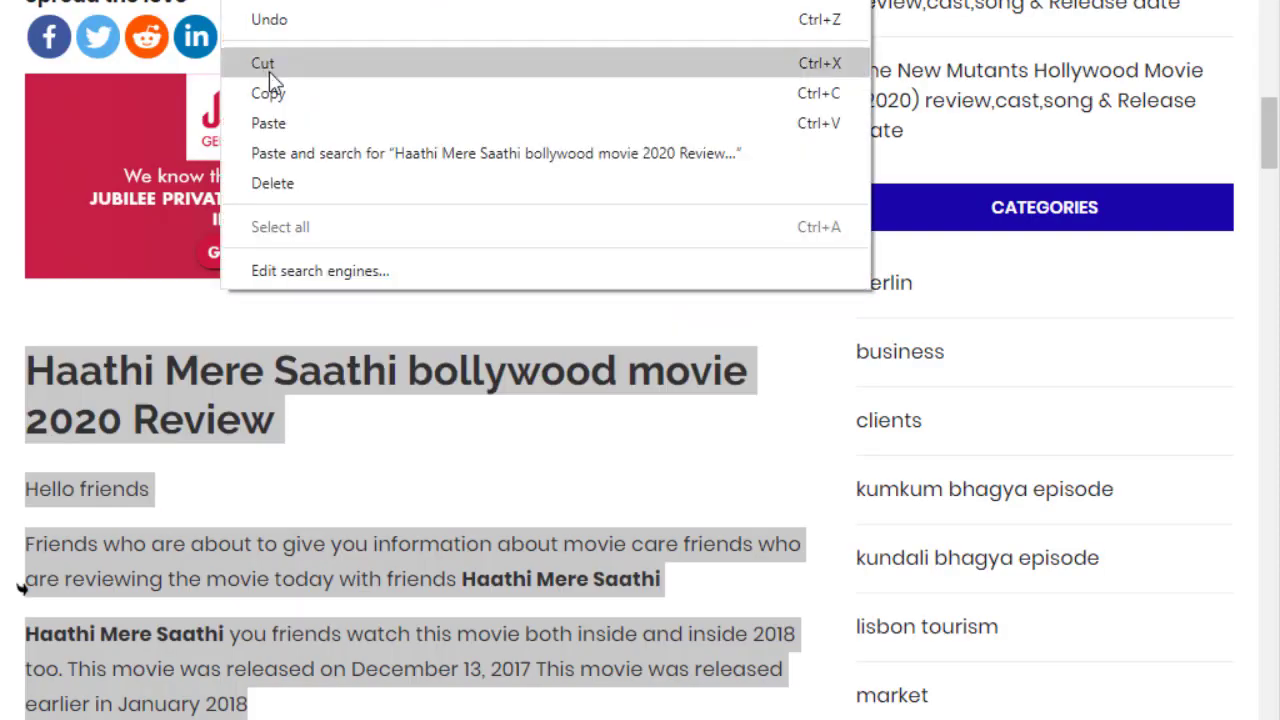
pyautogui.click(269, 71)
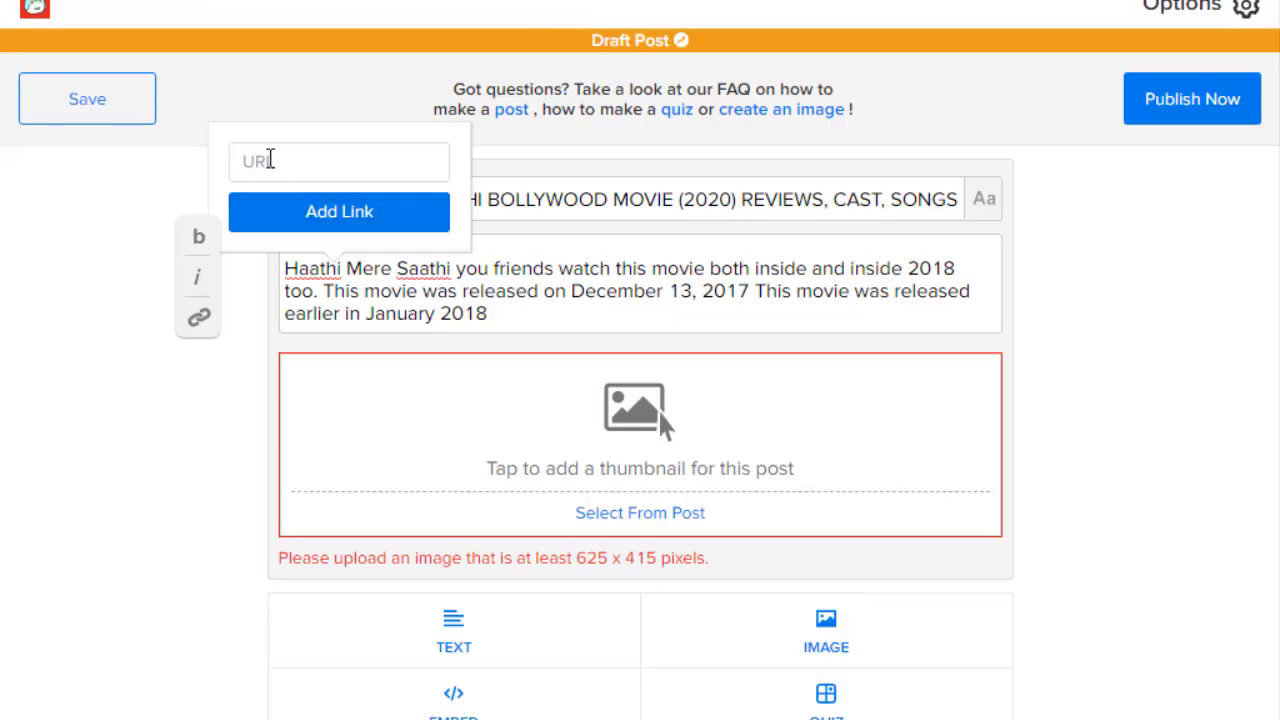
pyautogui.rightClick(269, 160)
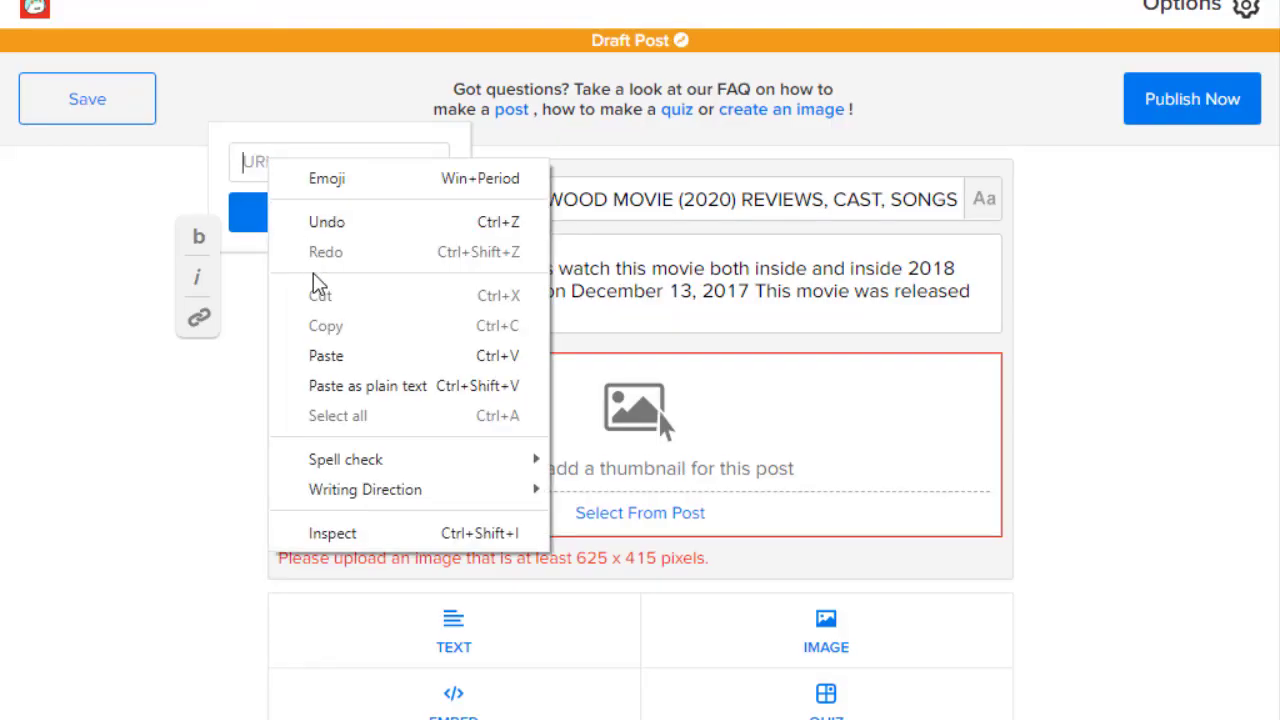
pyautogui.click(318, 275)
pyautogui.click(290, 228)
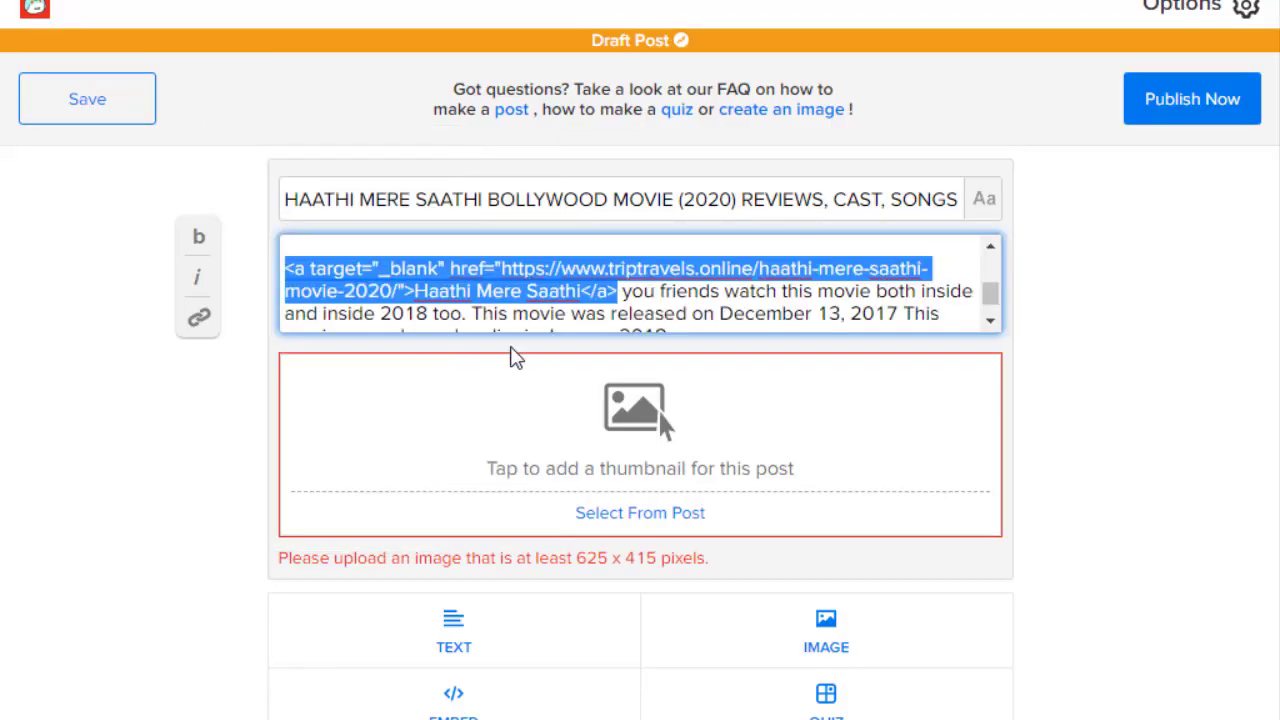
pyautogui.scroll(2, 741, 328)
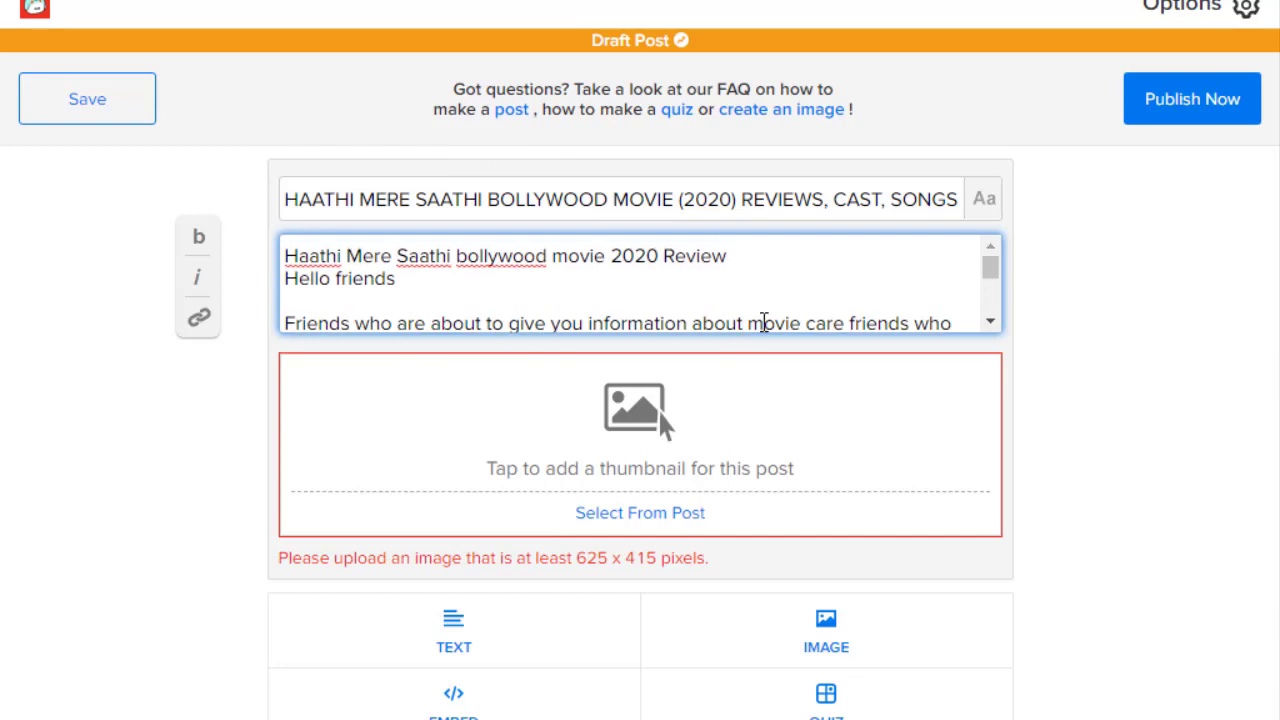
pyautogui.scroll(-2, 763, 323)
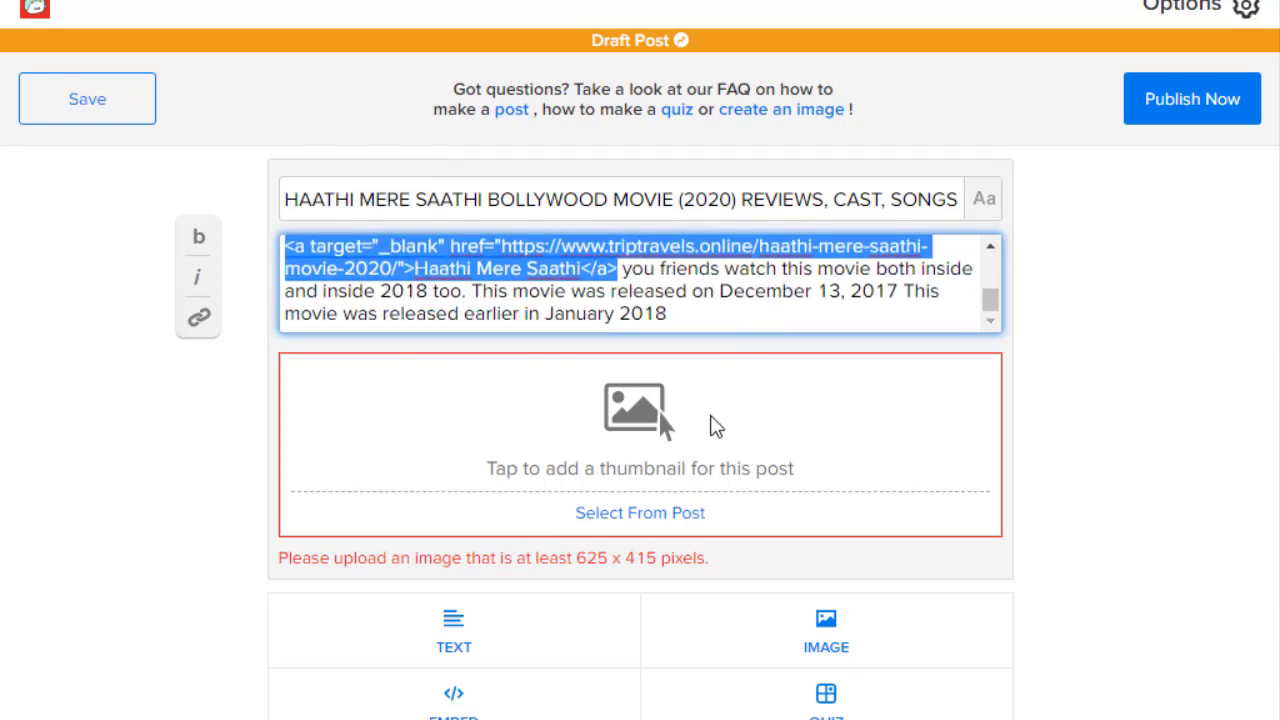
# Step: Check the post's own images for an alternate thumbnail, and open the thumbnail upload for the post
pyautogui.click(640, 516)
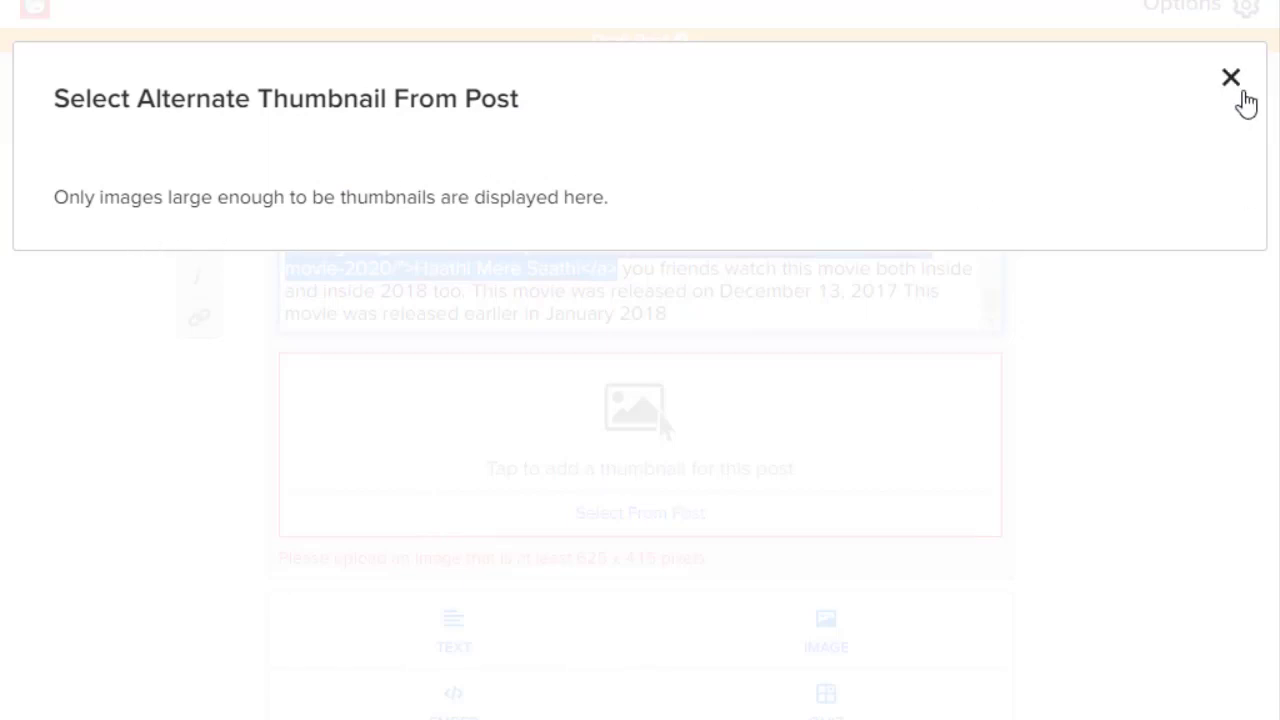
pyautogui.click(1231, 78)
pyautogui.click(654, 464)
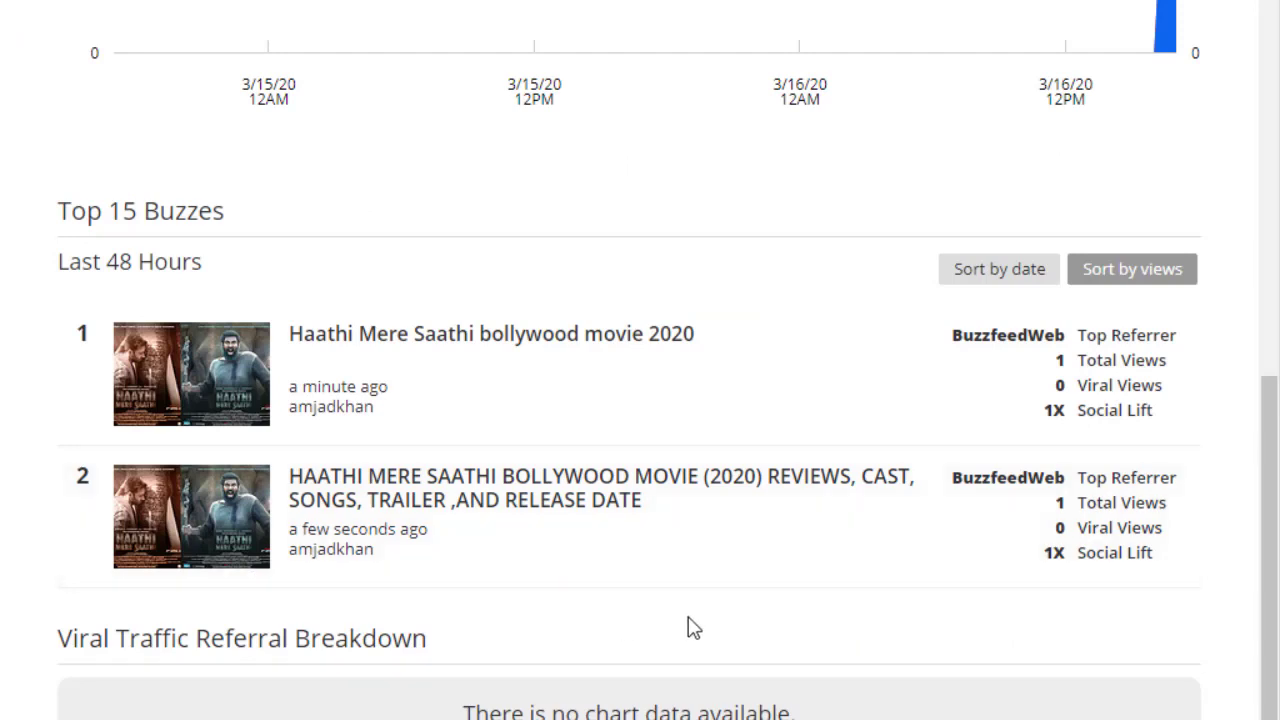
# Step: Examine the Dashbird traffic chart, the view totals and the Top 15 Buzzes list for the account's posts
pyautogui.scroll(4, 550, 510)
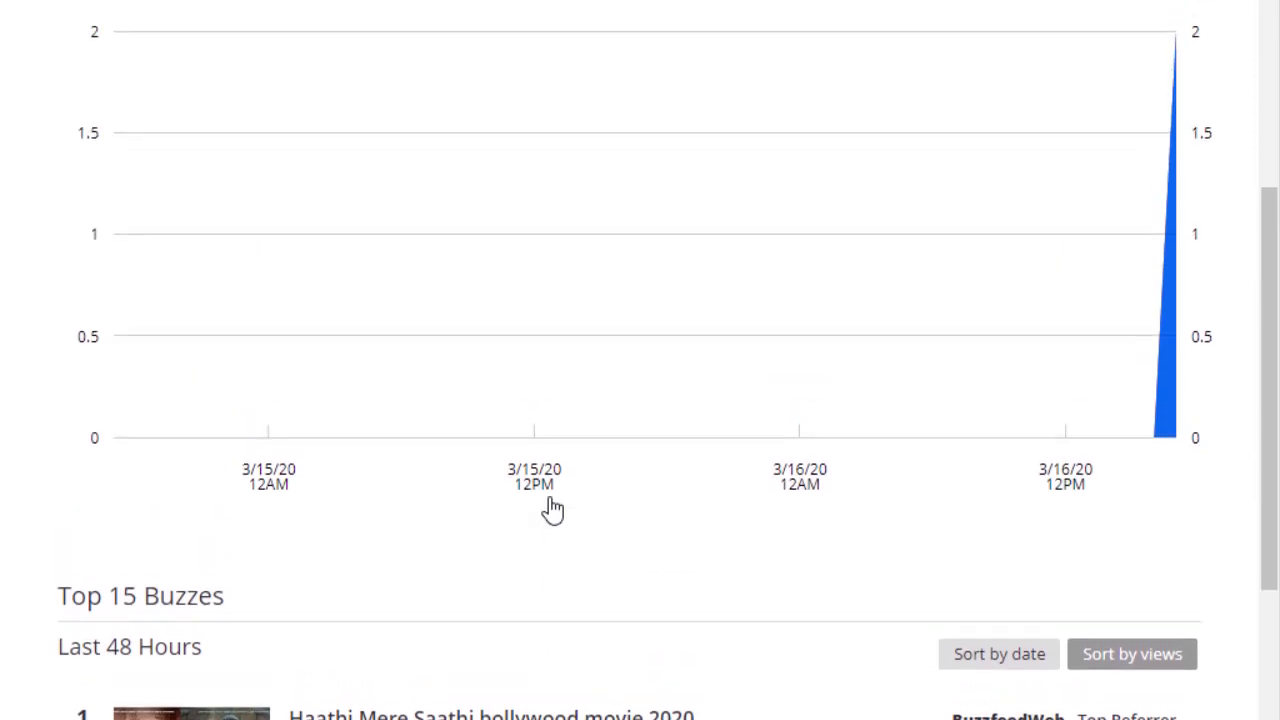
pyautogui.scroll(1, 553, 510)
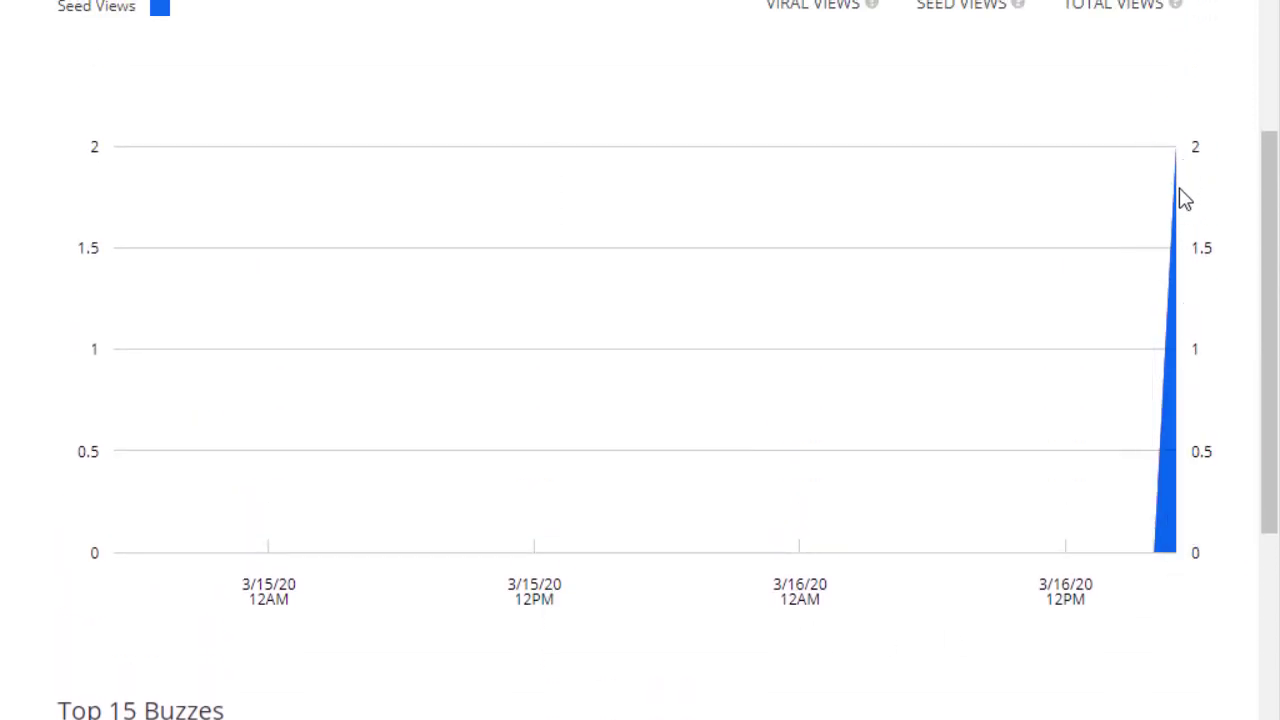
pyautogui.moveTo(1178, 200)
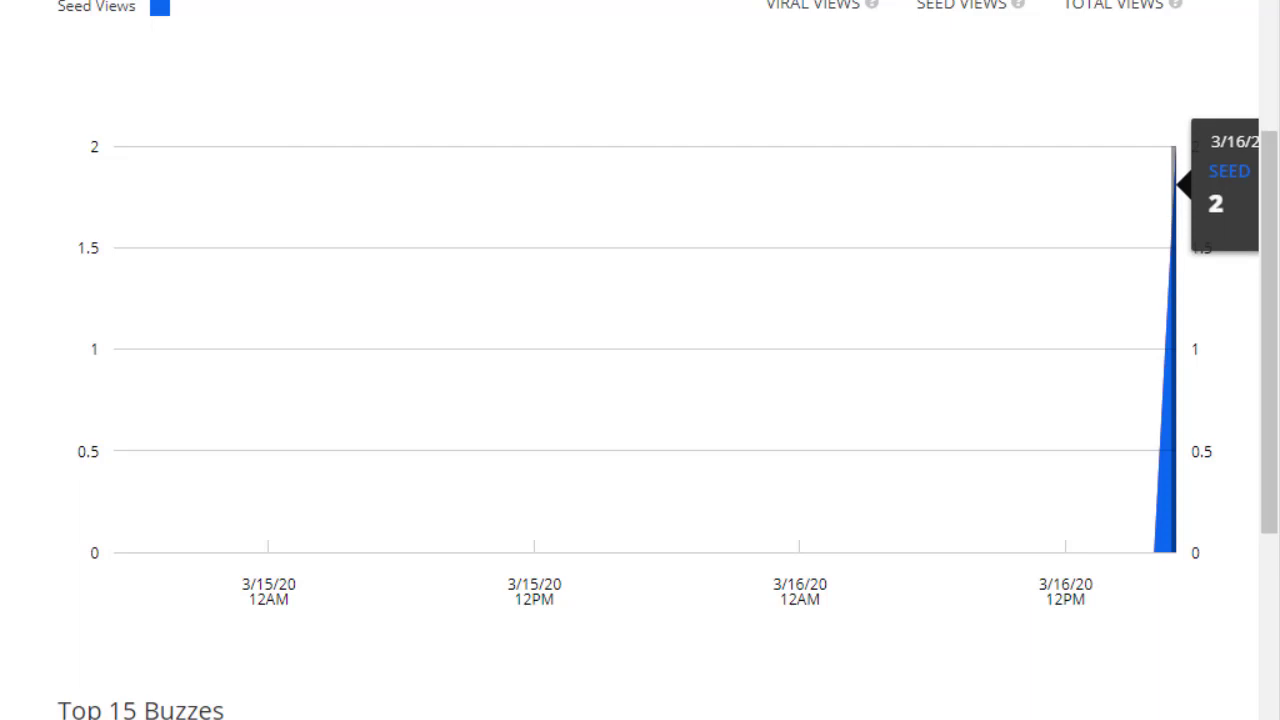
pyautogui.scroll(2, 632, 662)
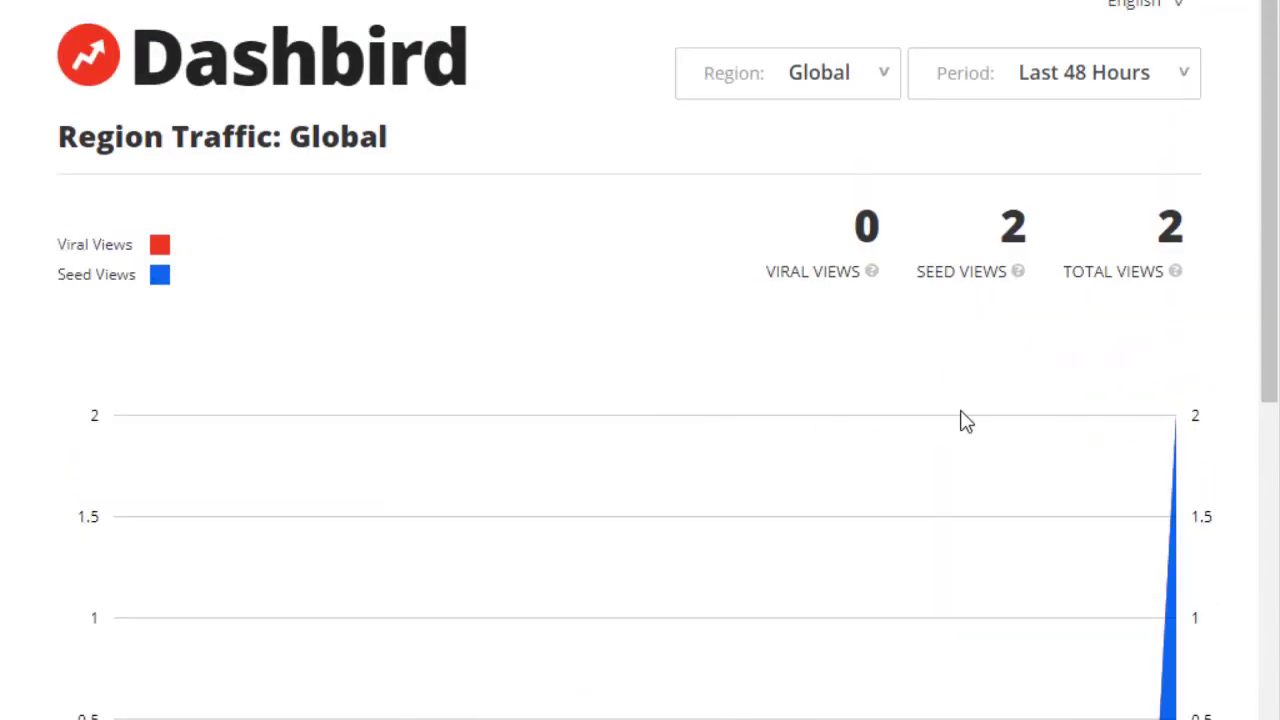
pyautogui.tripleClick(1121, 229)
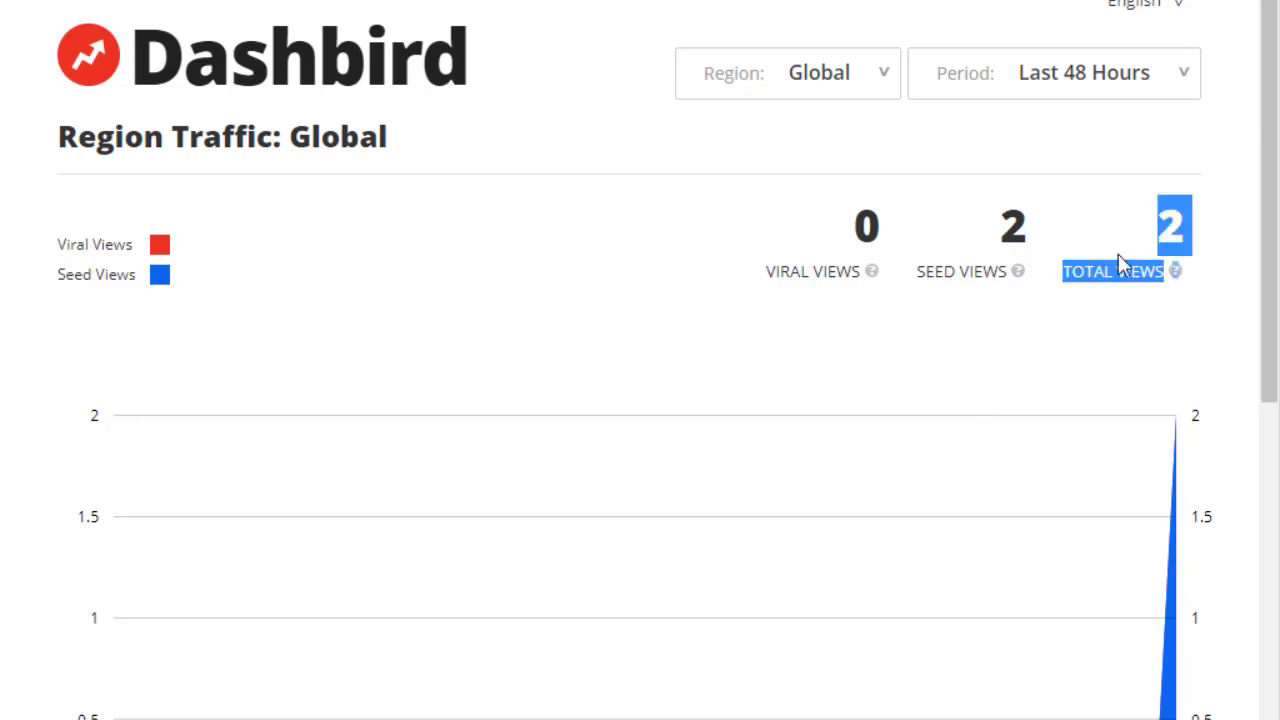
pyautogui.click(1121, 262)
pyautogui.scroll(-5, 563, 349)
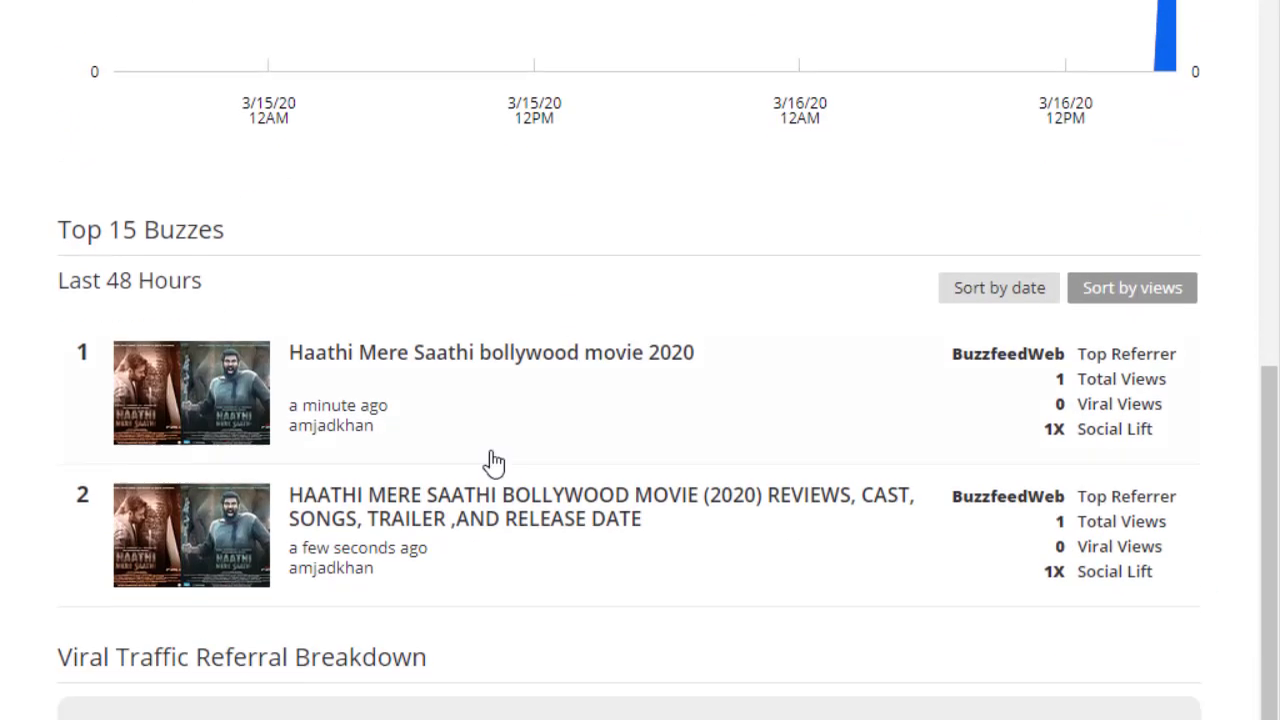
pyautogui.scroll(-1, 505, 490)
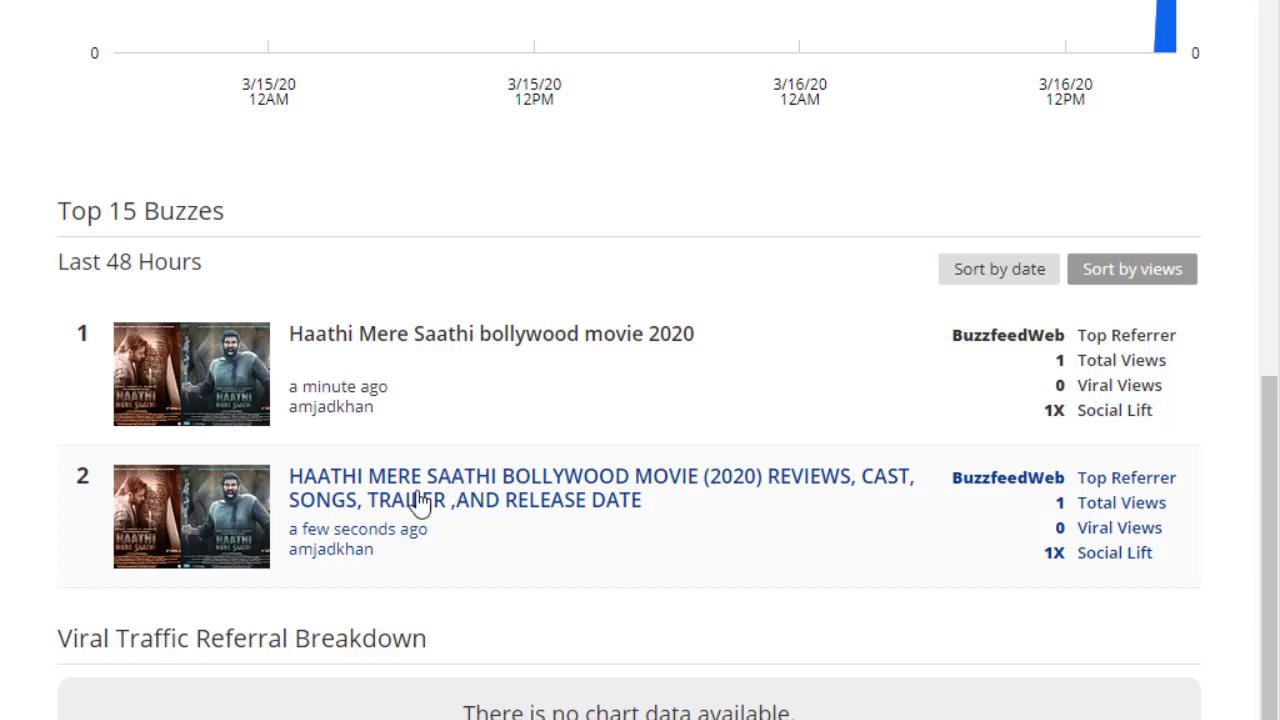
# Step: Open the published "HAATHI MERE SAATHI BOLLYWOOD MOVIE (2020) REVIEWS, CAST, SONGS, TRAILER ,AND RELEASE DATE" post through its Dashbird statistics, retrying the data load
pyautogui.click(376, 507)
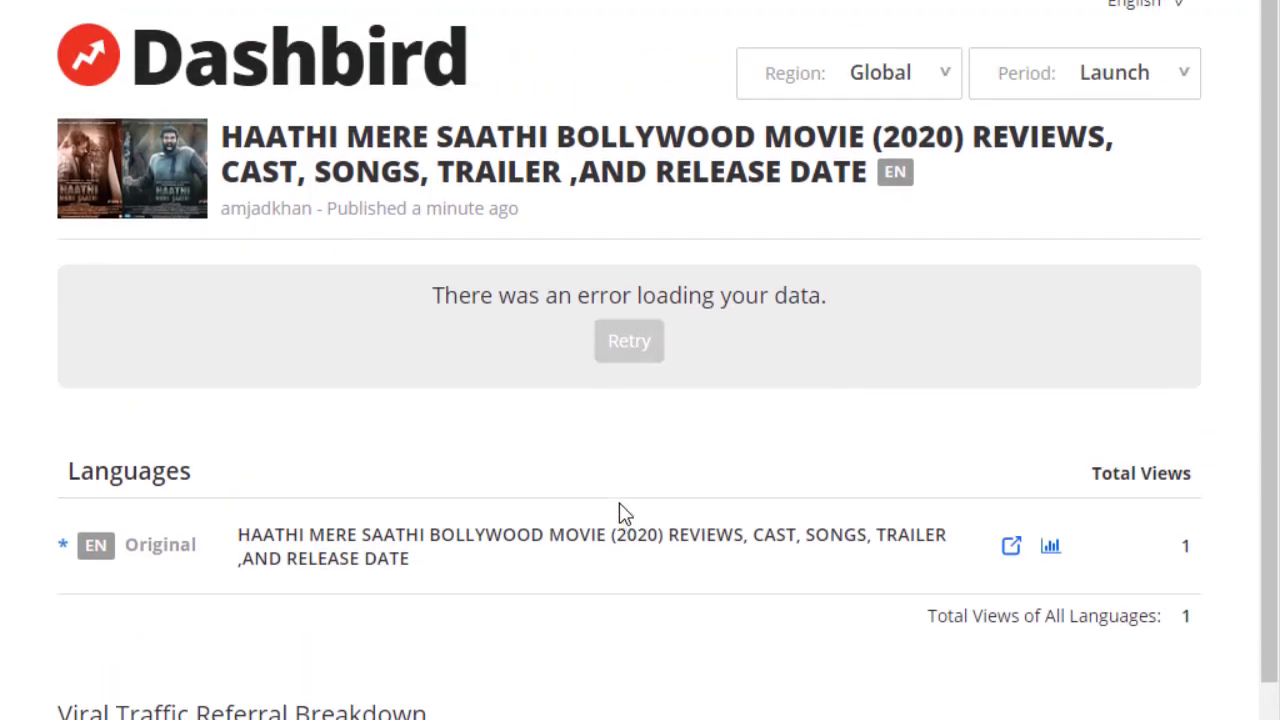
pyautogui.click(629, 343)
pyautogui.click(452, 172)
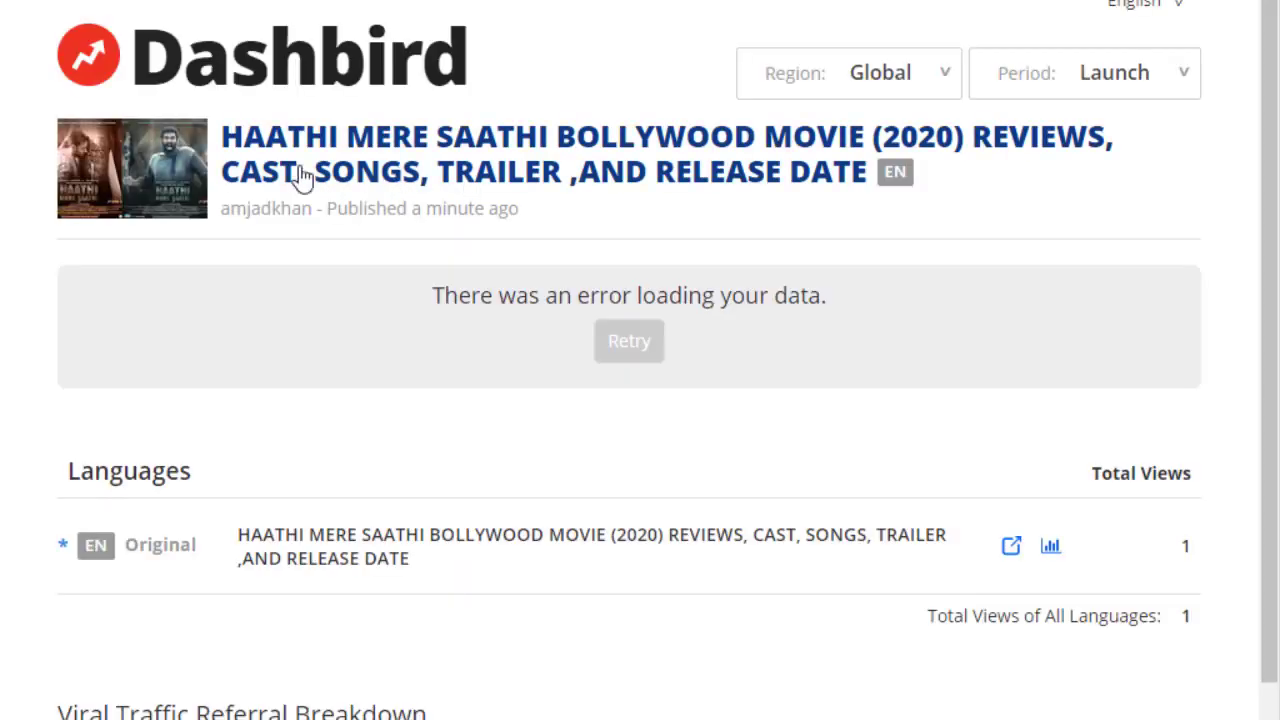
pyautogui.click(482, 173)
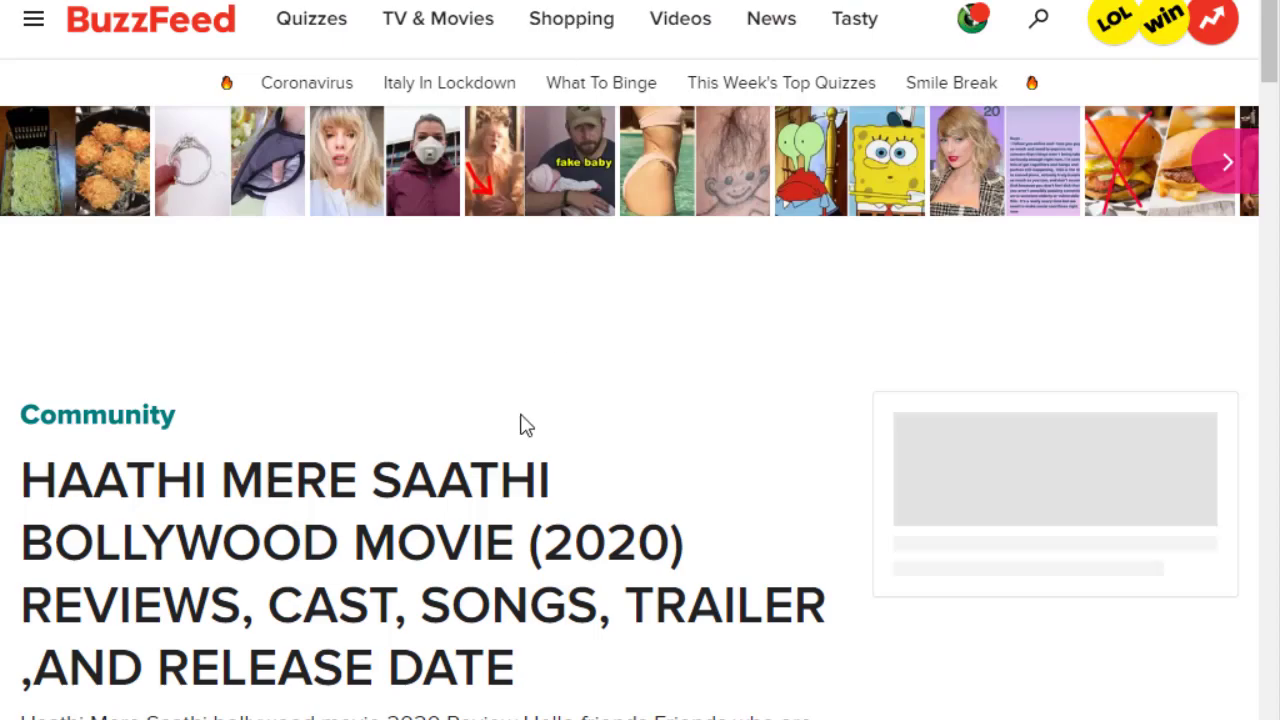
# Step: Check the published post's headline and its description with the Haathi Mere Saathi link
pyautogui.scroll(-5, 520, 424)
pyautogui.scroll(4, 329, 237)
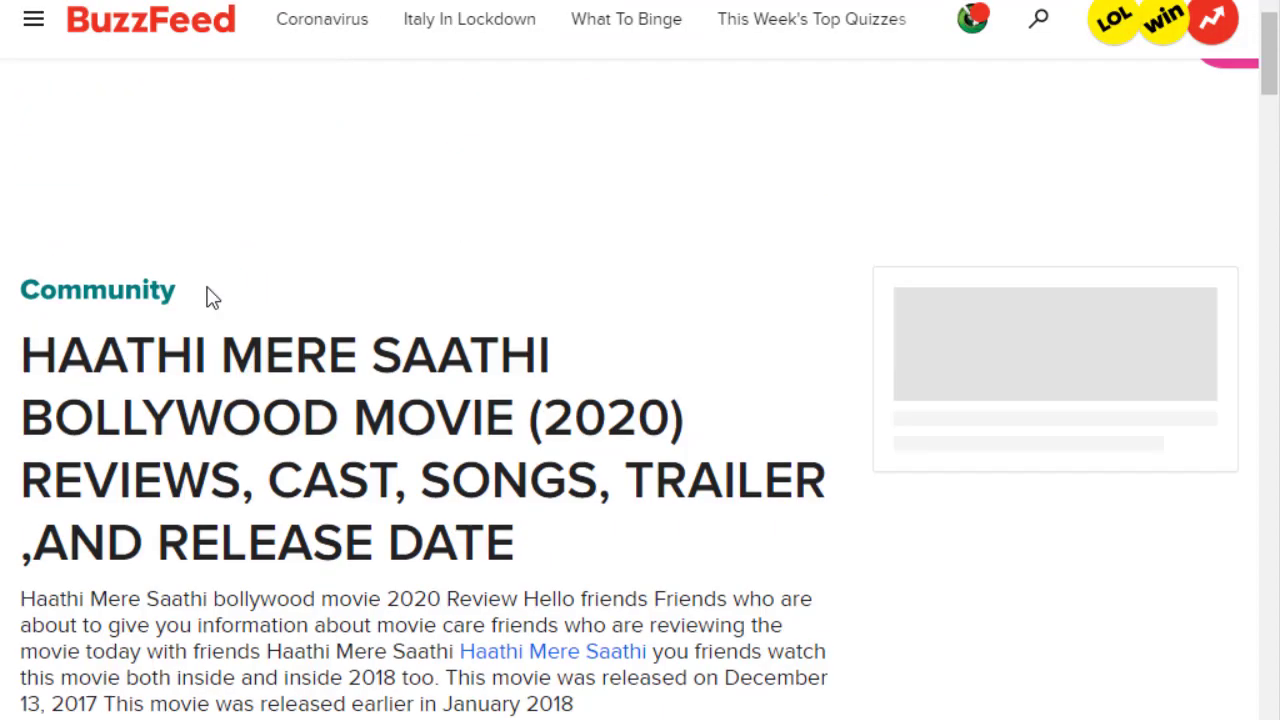
pyautogui.moveTo(28, 362); pyautogui.dragTo(576, 575)
pyautogui.scroll(-3, 250, 450)
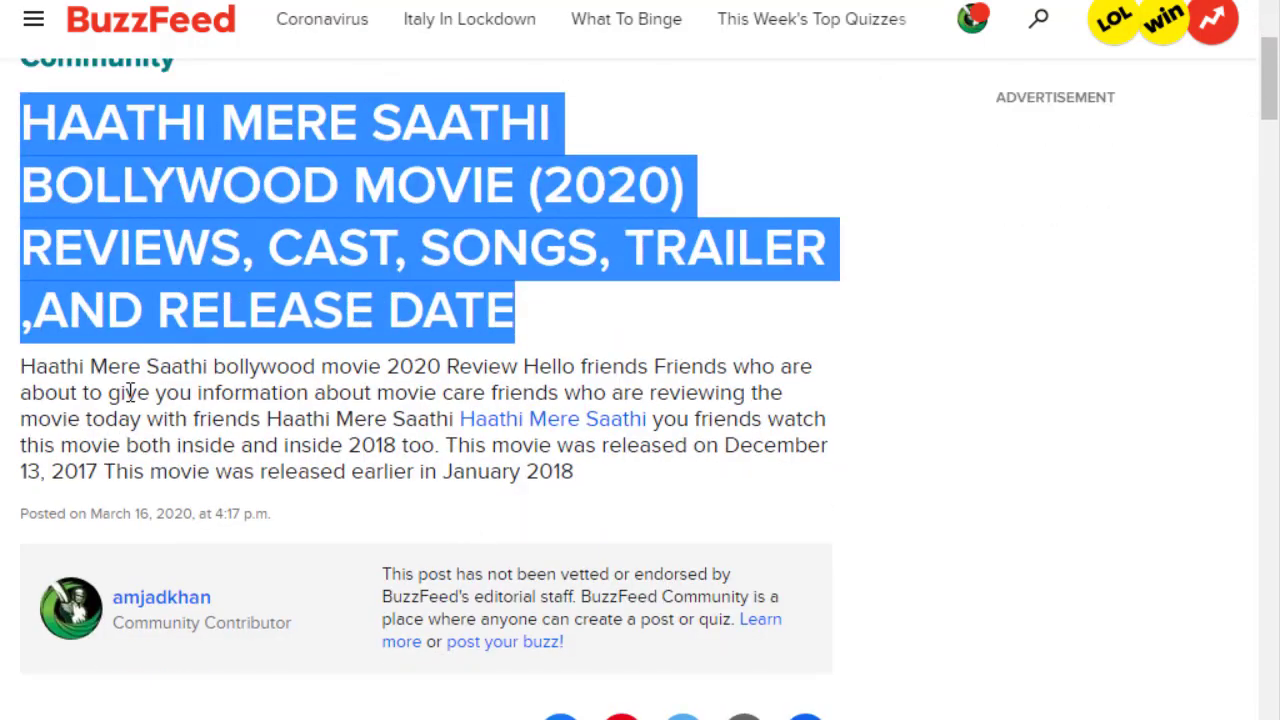
pyautogui.moveTo(129, 393); pyautogui.dragTo(493, 462)
pyautogui.click(440, 452)
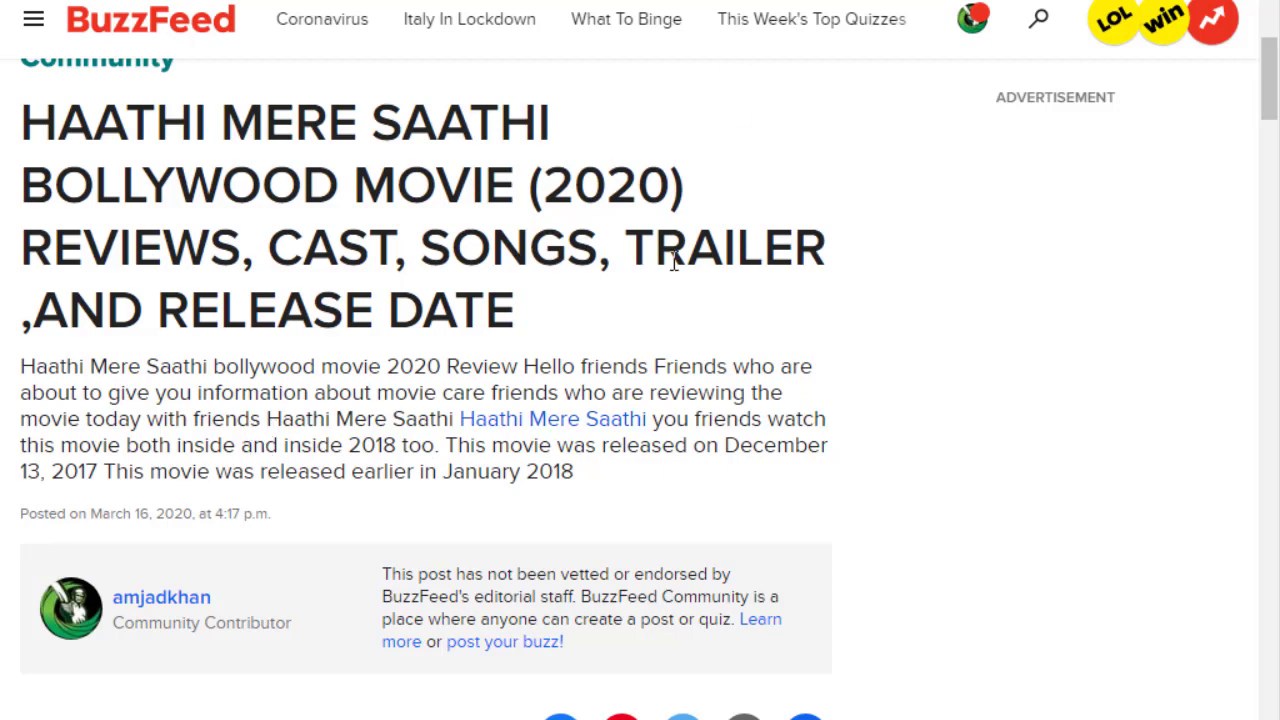
# Step: Follow the post's Haathi Mere Saathi link to the Travel site article and look through its poster, review and story sections
pyautogui.scroll(-10, 486, 569)
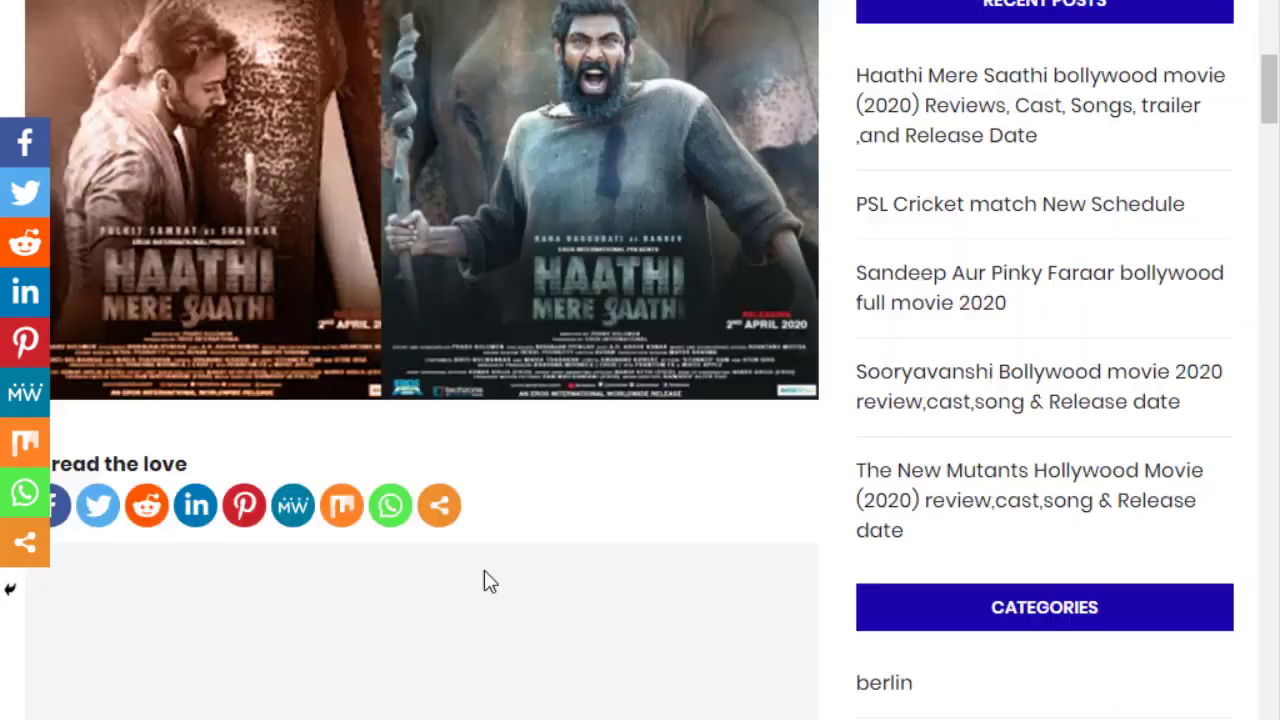
pyautogui.scroll(-20, 484, 582)
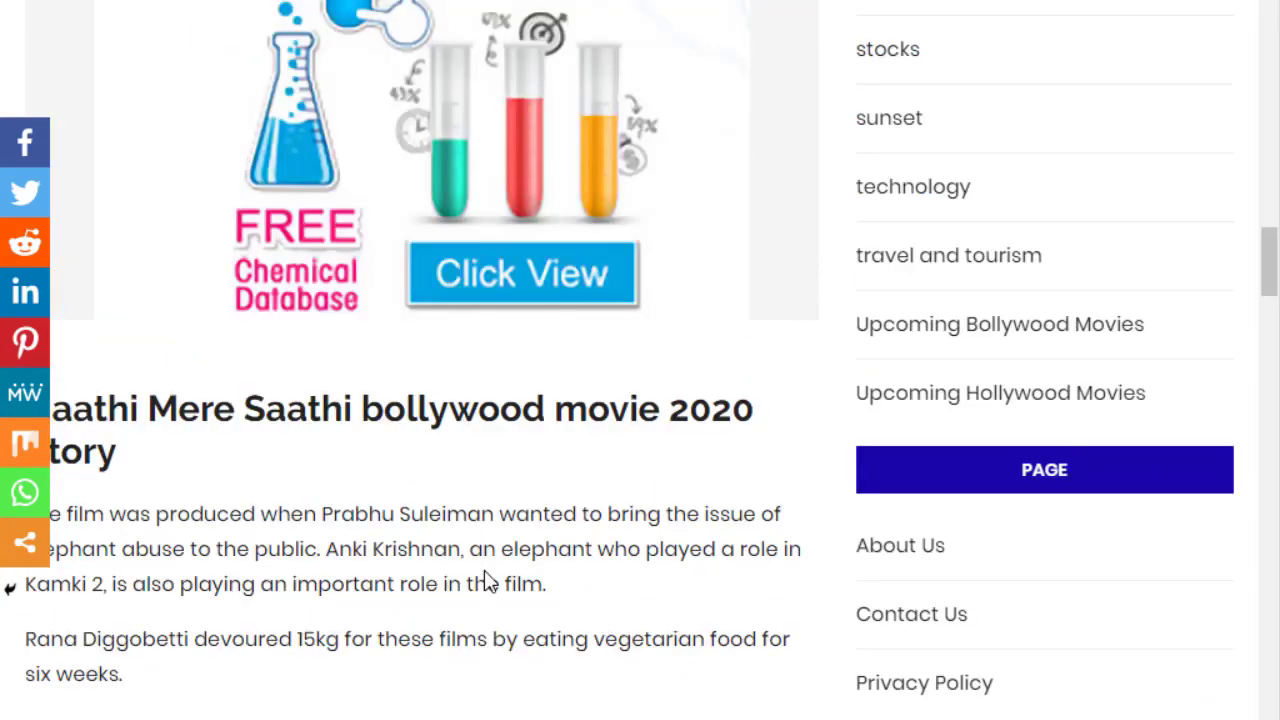
pyautogui.scroll(15, 484, 582)
pyautogui.scroll(10, 484, 572)
pyautogui.scroll(-7, 484, 572)
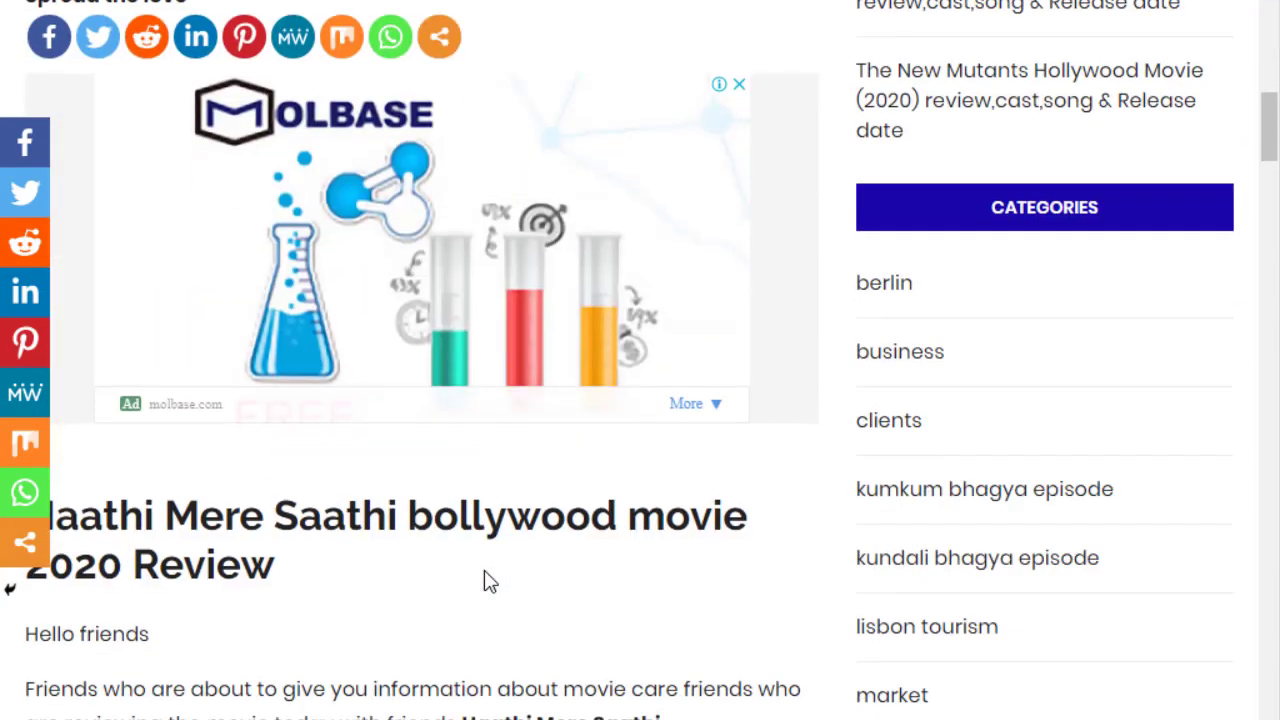
pyautogui.scroll(-5, 484, 580)
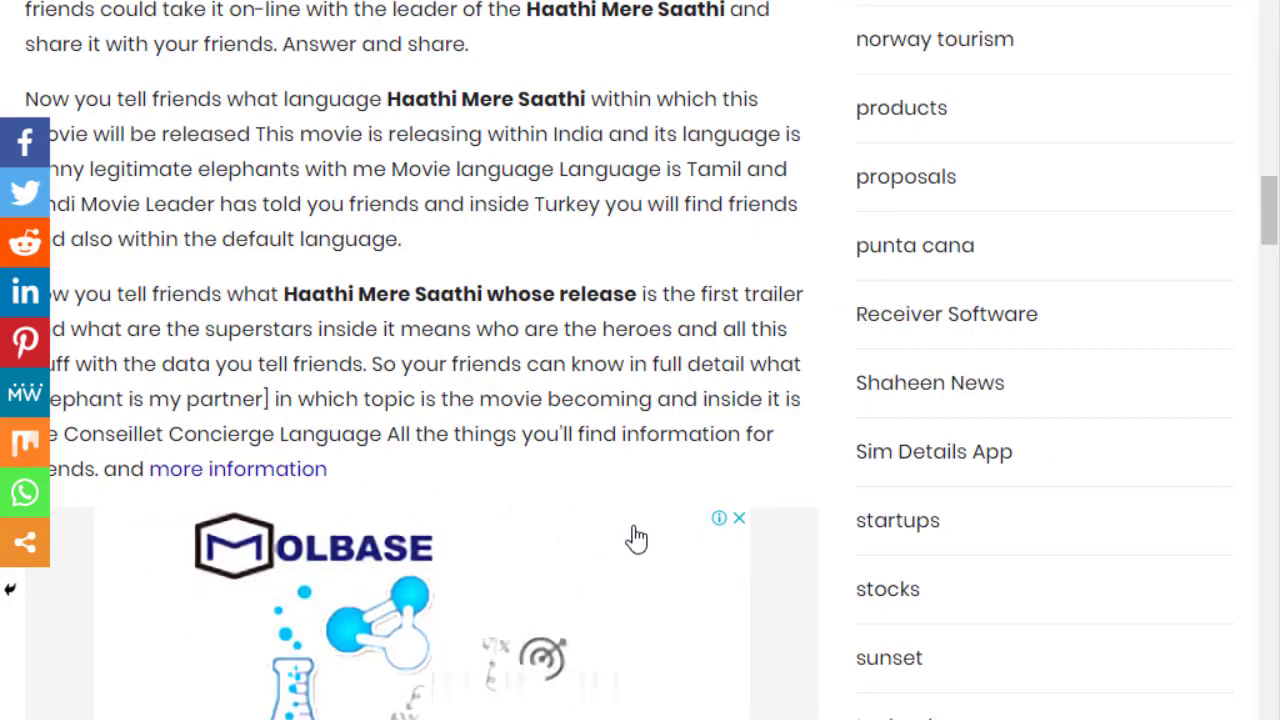
pyautogui.scroll(7, 634, 535)
pyautogui.scroll(6, 634, 537)
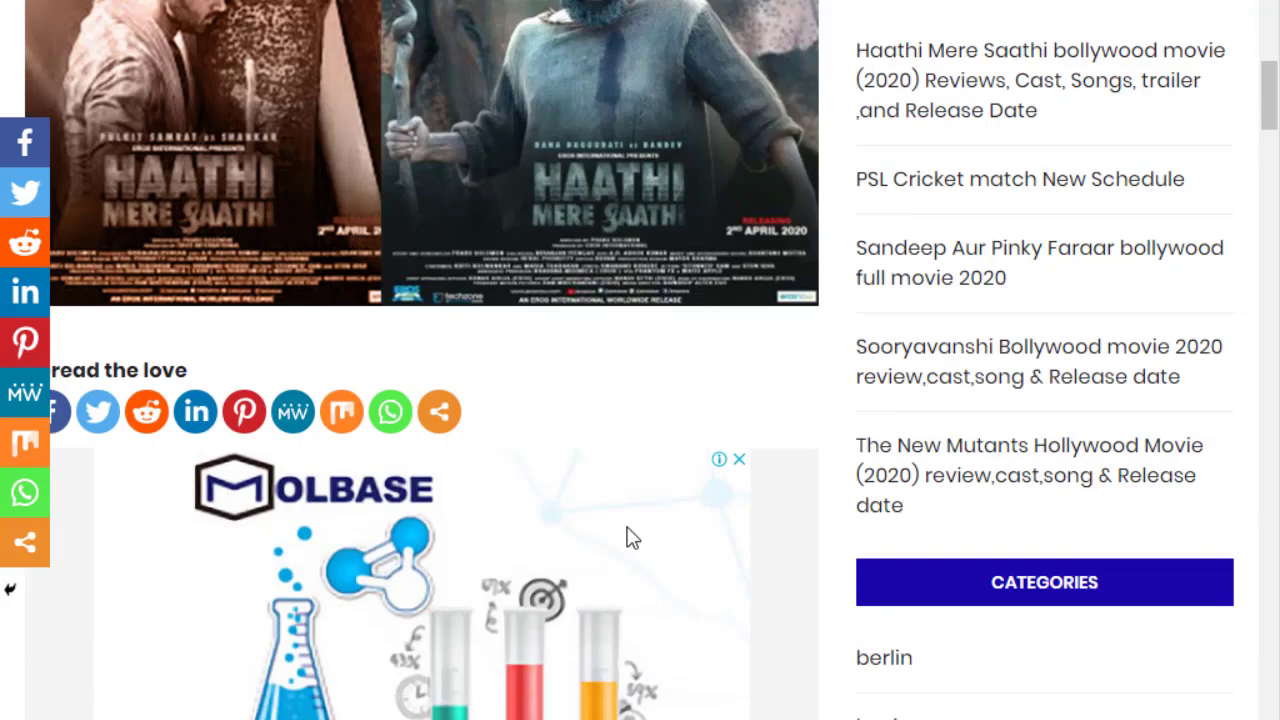